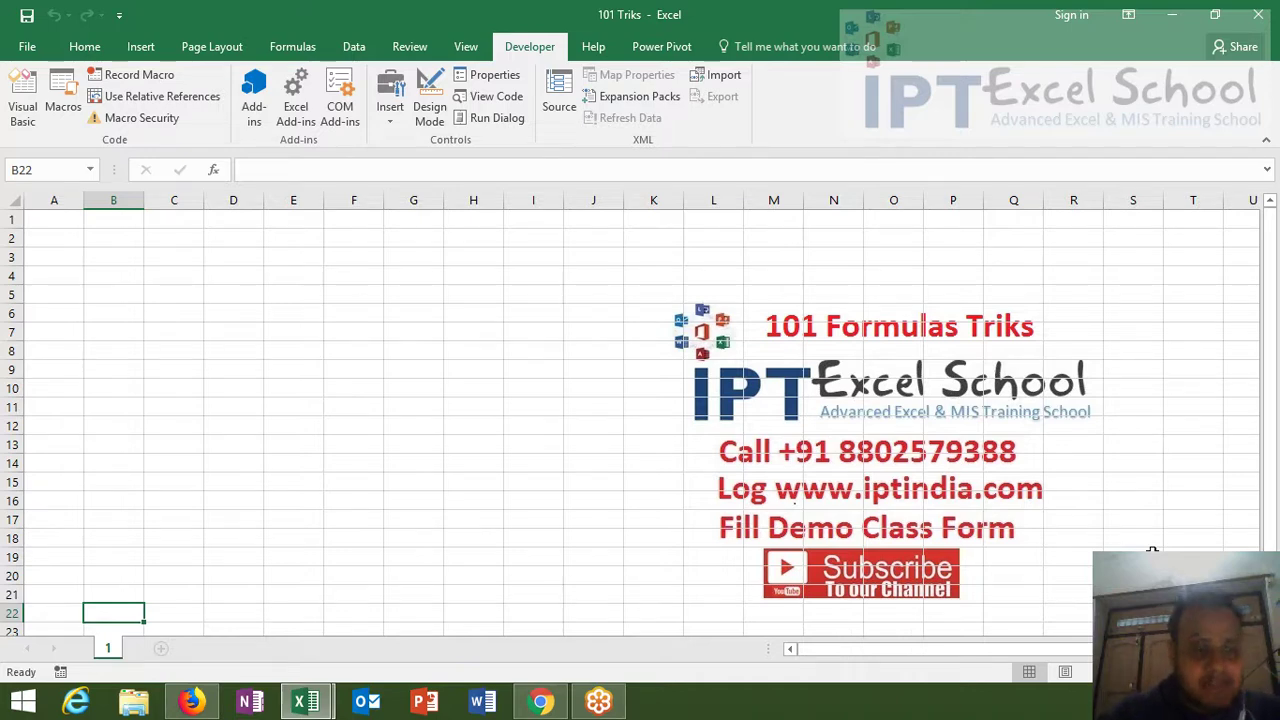
Step: Label A3 as Cost and A4 as MRP
{"action": "left_click", "coordinate": [166, 284]}
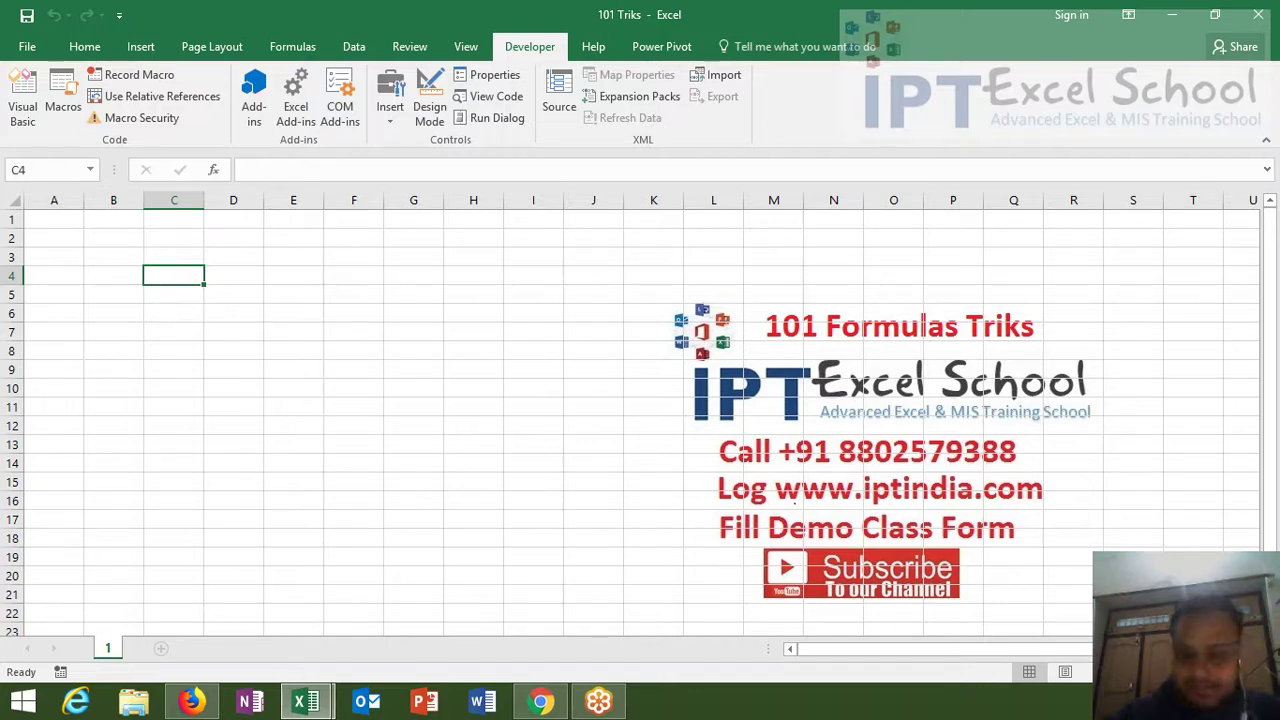
{"action": "left_click", "coordinate": [66, 253]}
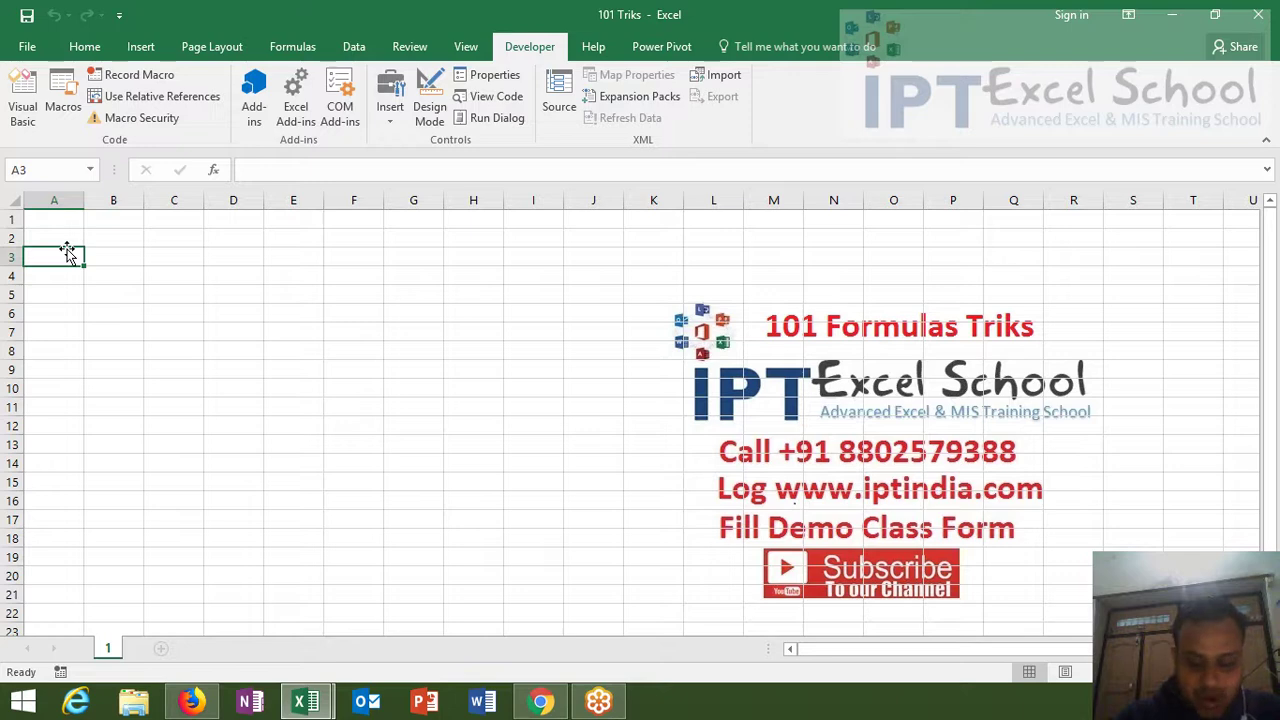
{"action": "type", "text": "C"}
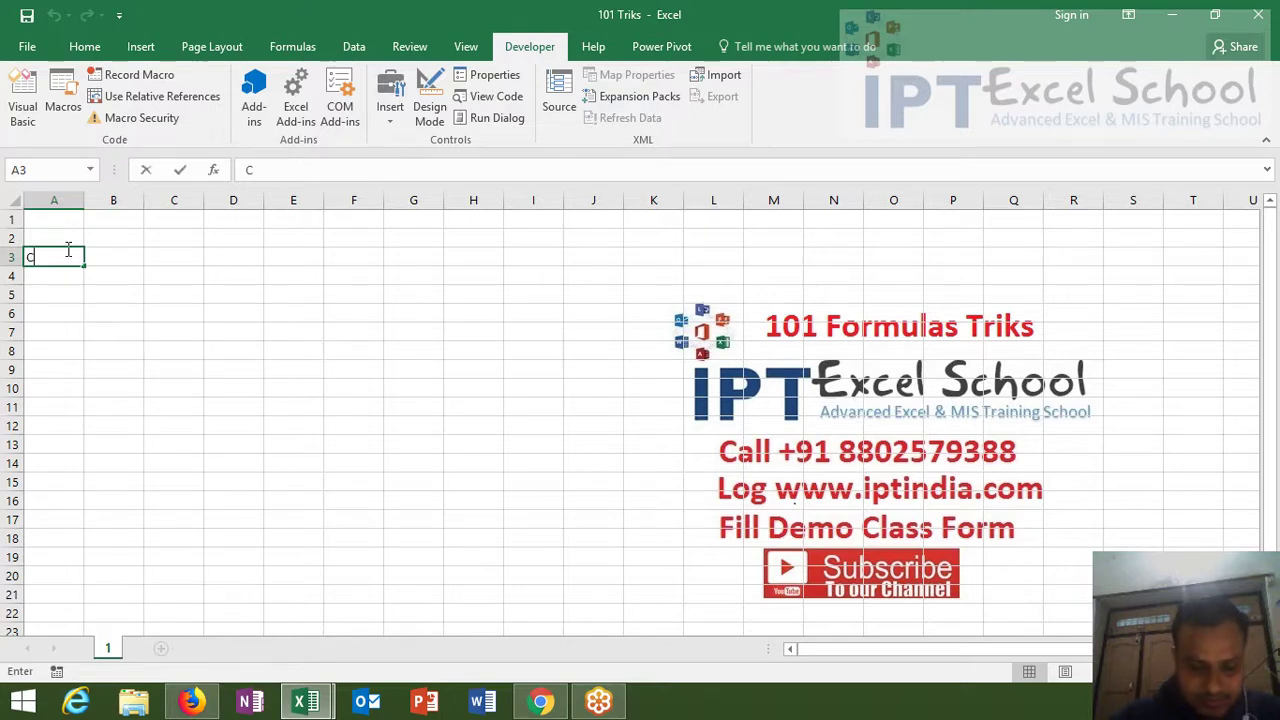
{"action": "type", "text": "ost"}
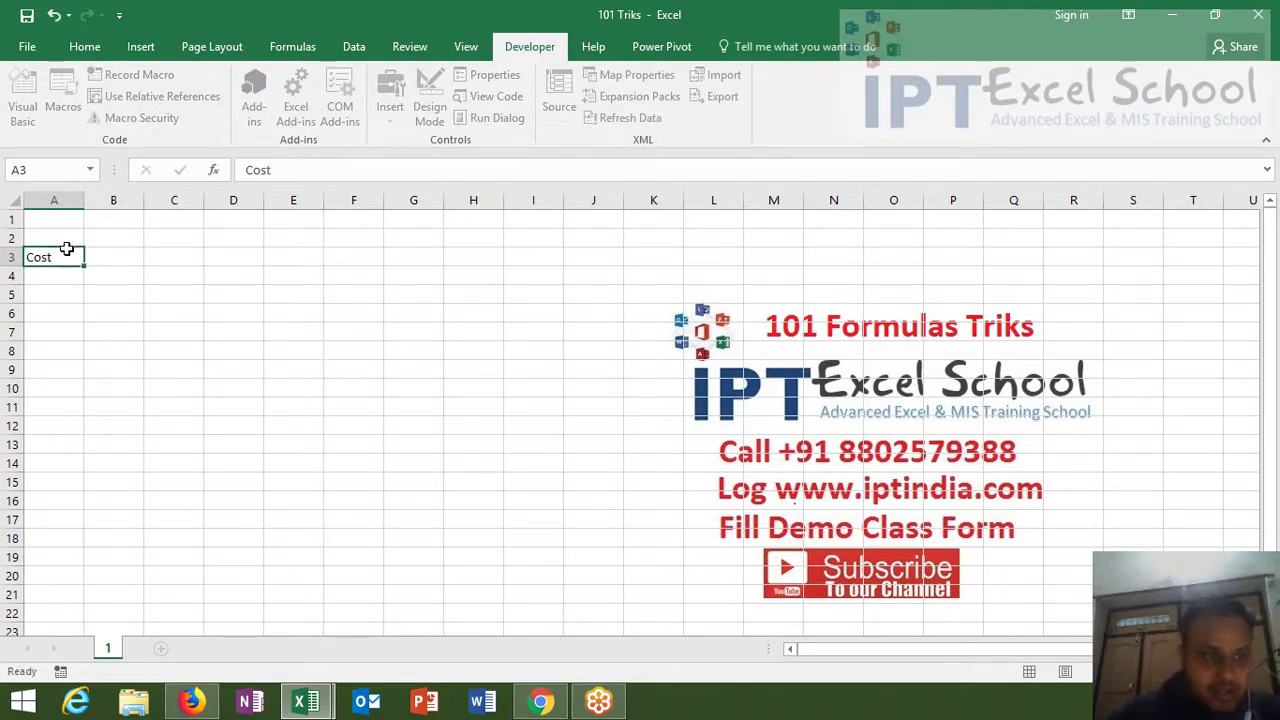
{"action": "key", "text": "Return"}
{"action": "type", "text": "MRP"}
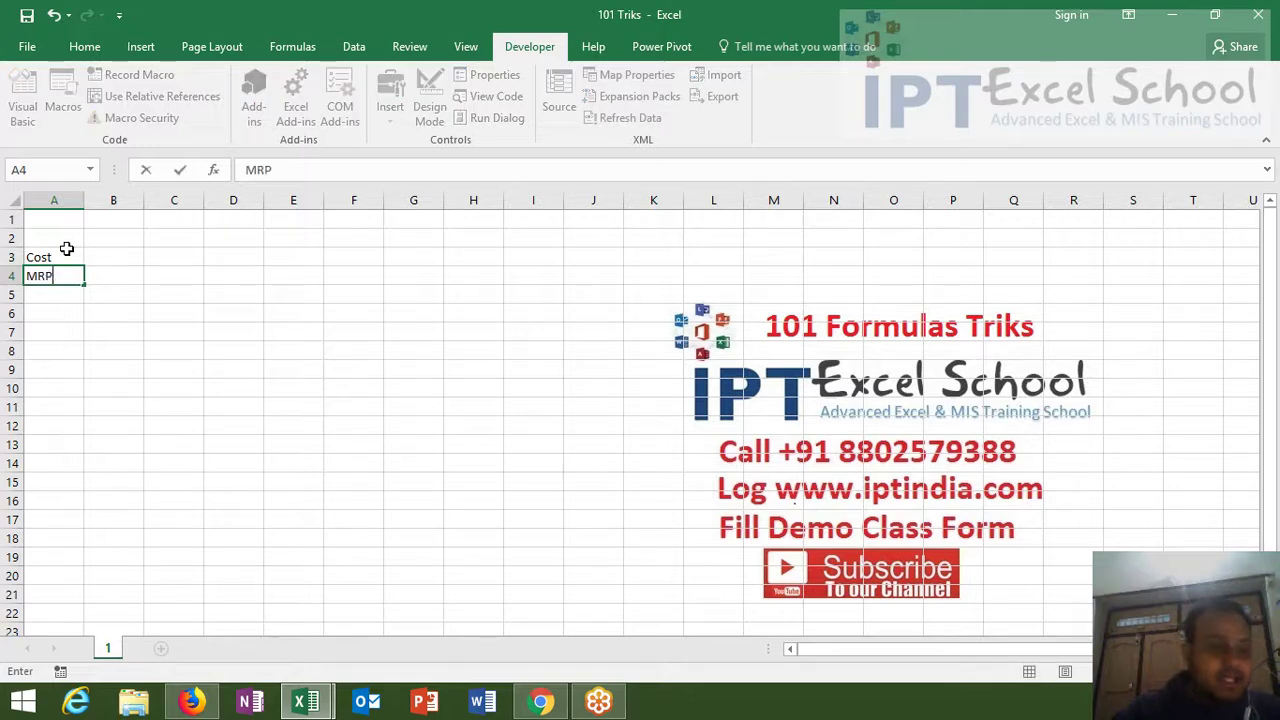
{"action": "key", "text": "ctrl+Return"}
{"action": "key", "text": "Delete"}
{"action": "type", "text": "MR"}
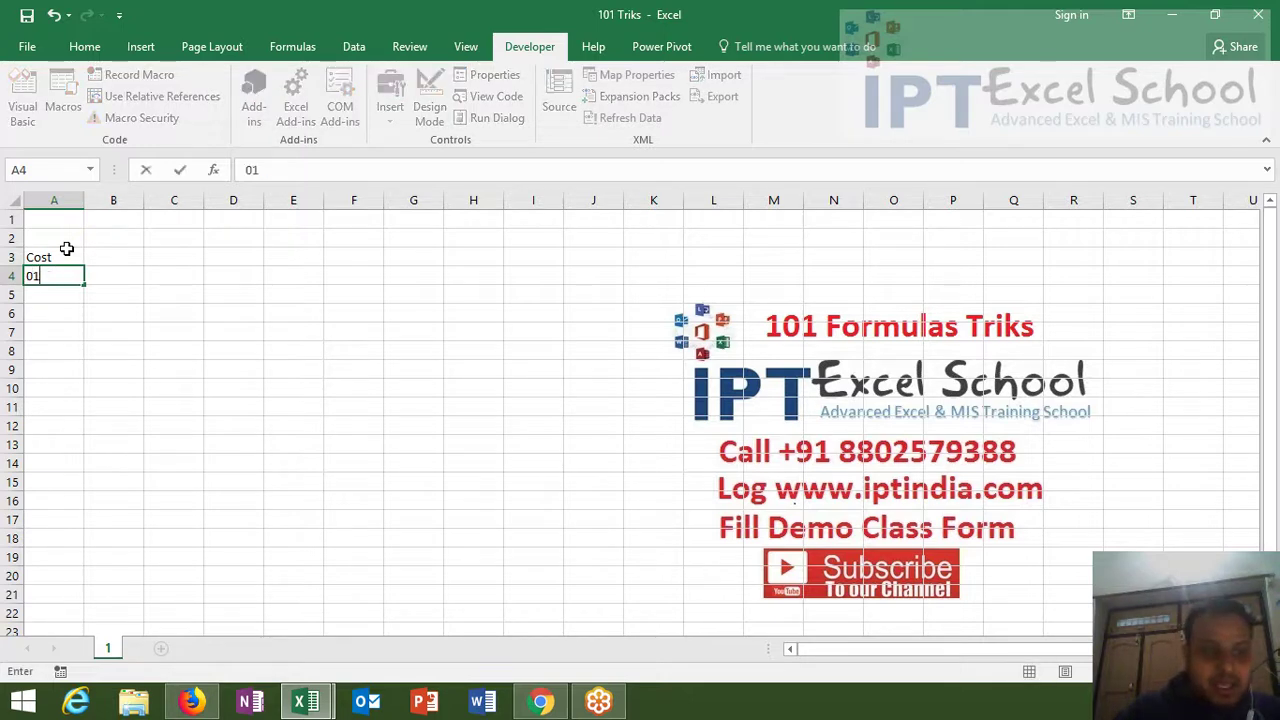
{"action": "type", "text": "P"}
{"action": "key", "text": "ctrl+Return"}
Step: Enter the cost 50 in B3 and a ? placeholder beside MRP in B4
{"action": "key", "text": "Up"}
{"action": "key", "text": "Right"}
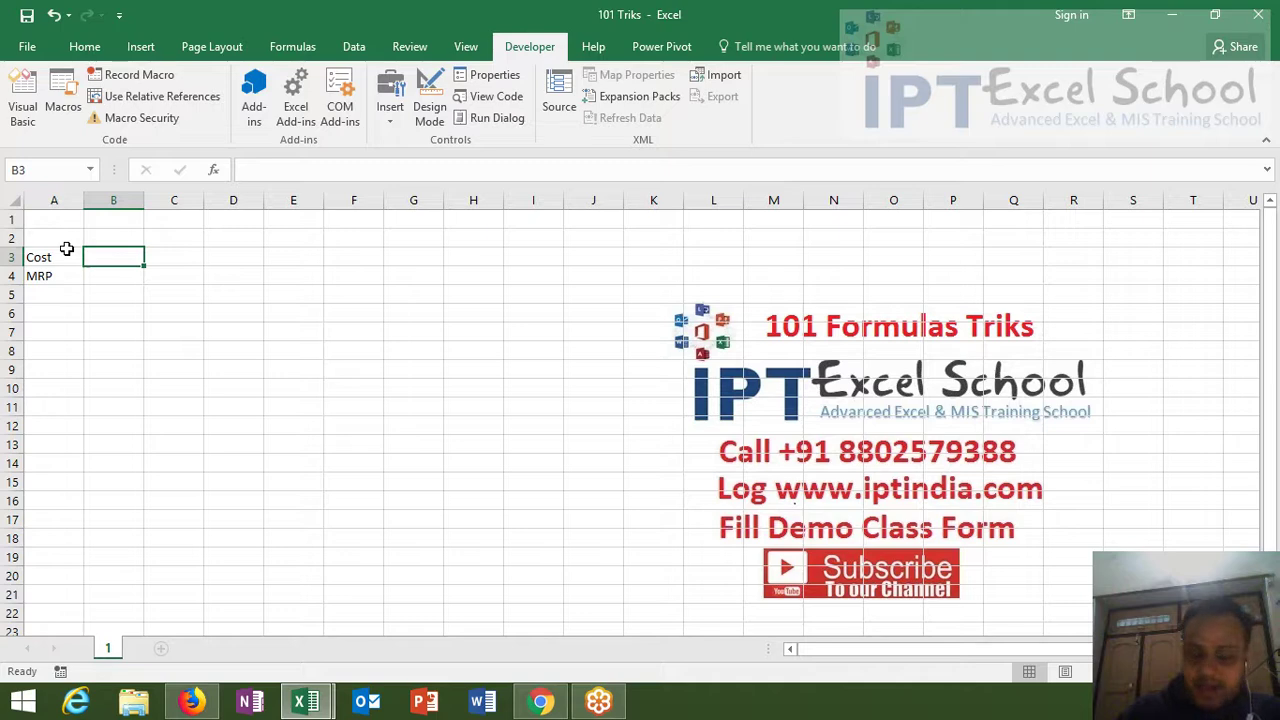
{"action": "type", "text": "20"}
{"action": "key", "text": "BackSpace"}
{"action": "key", "text": "BackSpace"}
{"action": "type", "text": "5"}
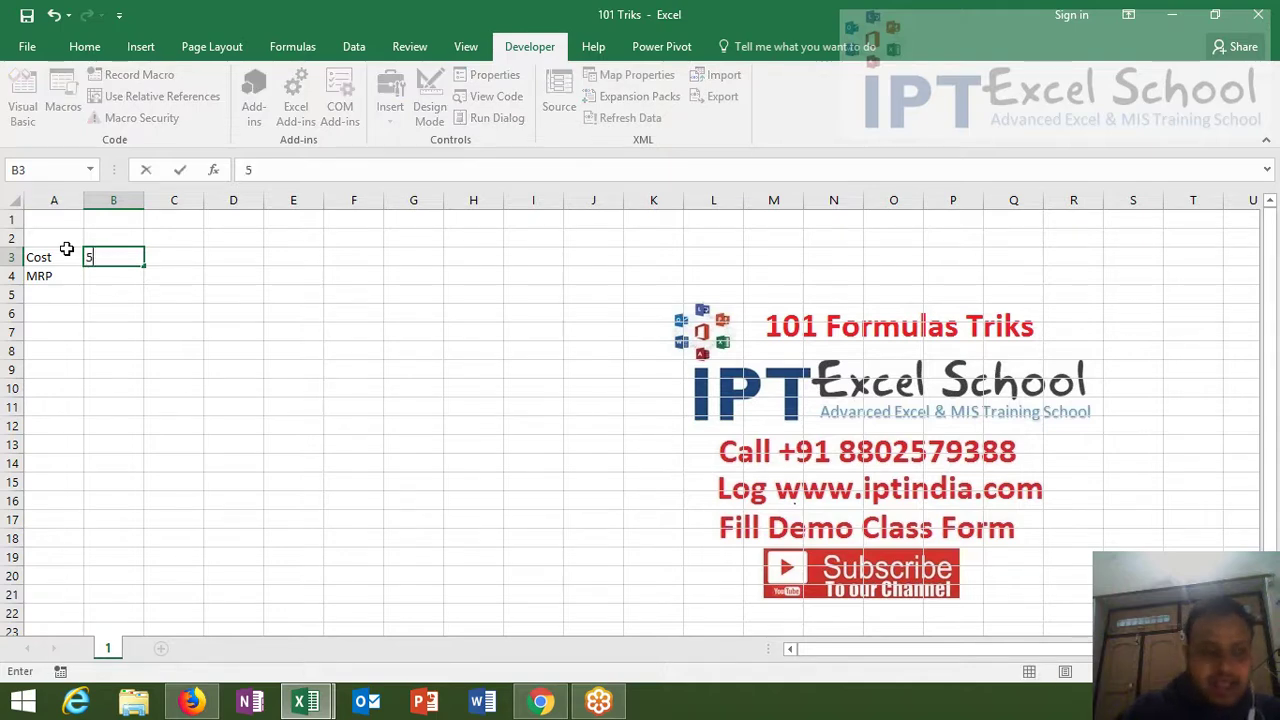
{"action": "type", "text": "0"}
{"action": "key", "text": "Return"}
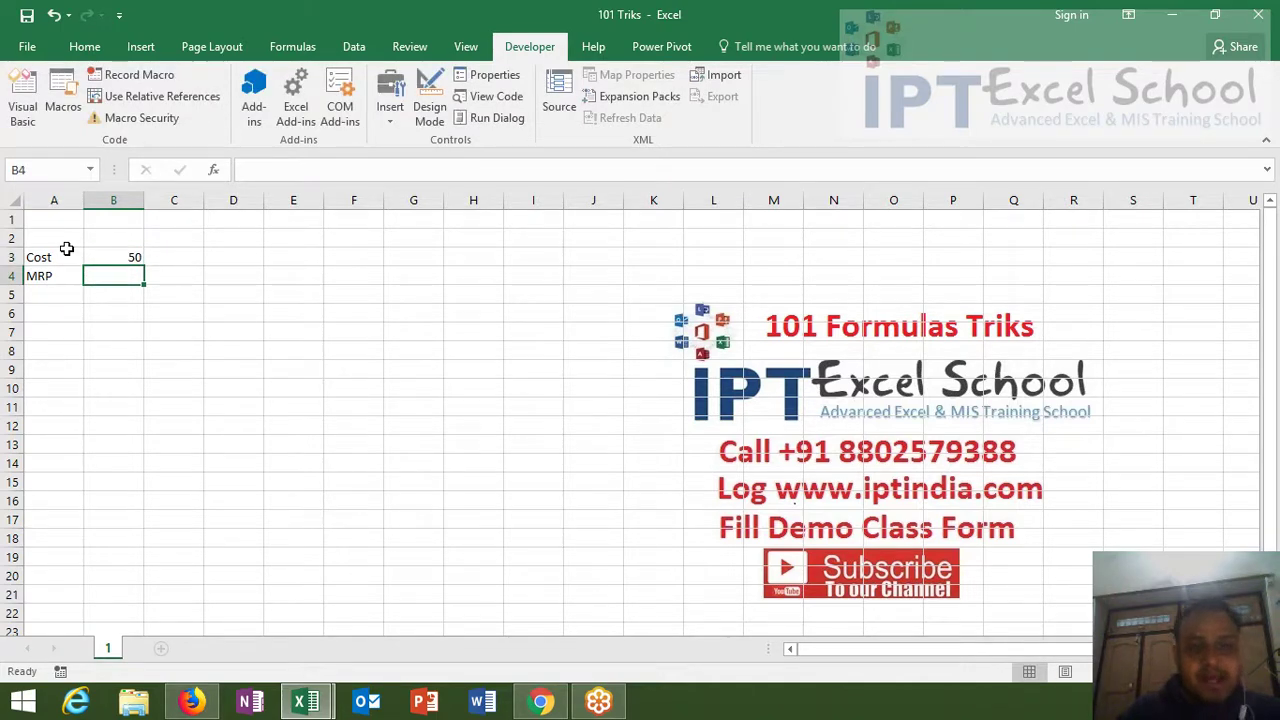
{"action": "type", "text": "?"}
{"action": "key", "text": "Return"}
{"action": "key", "text": "Return"}
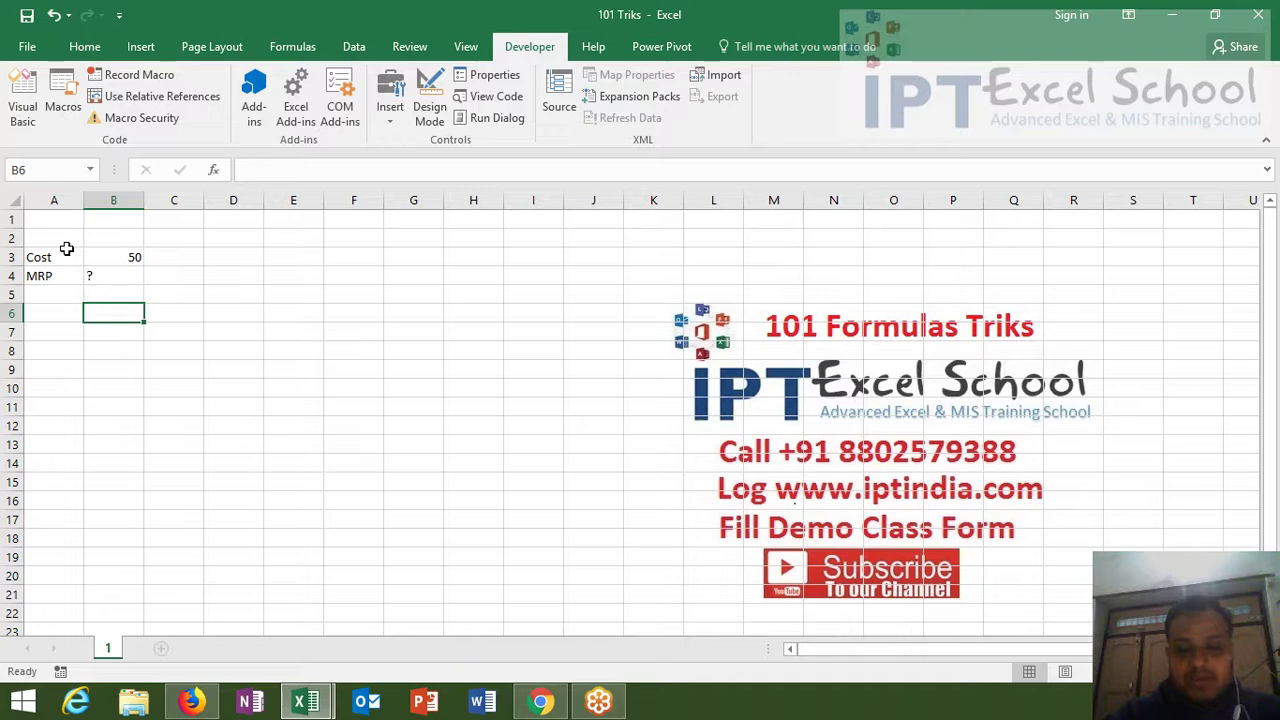
{"action": "type", "text": "="}
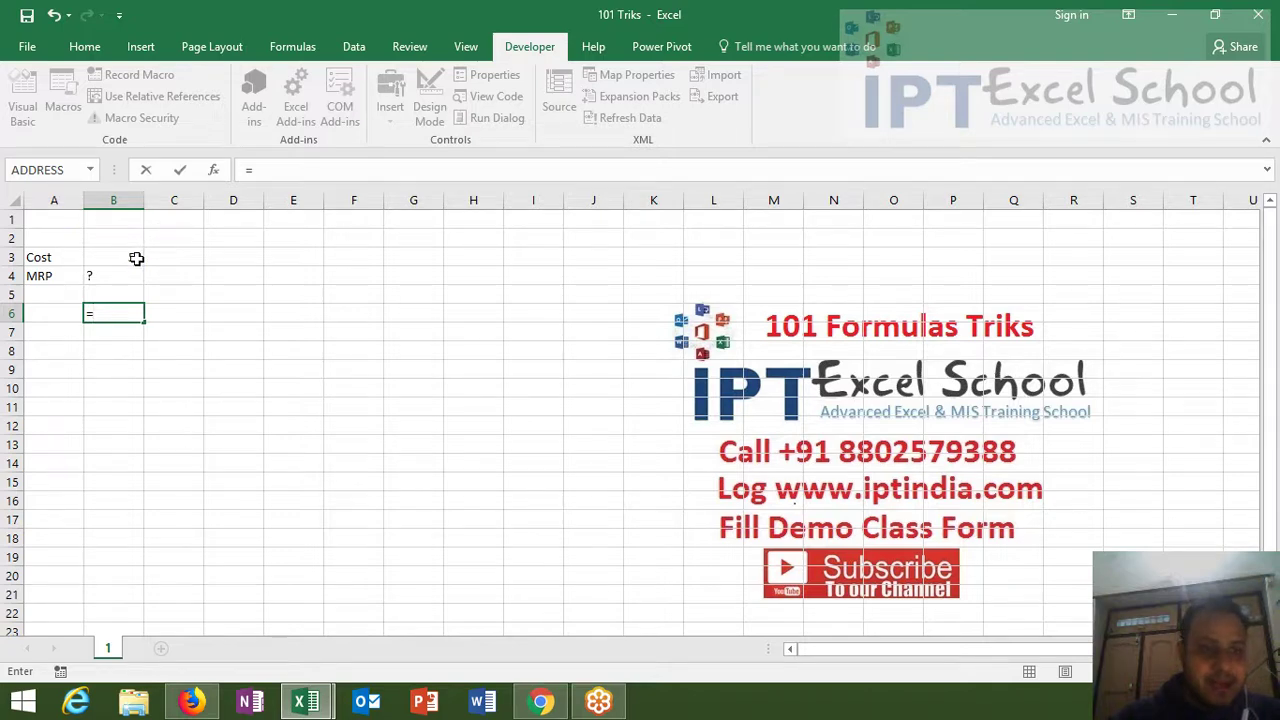
Step: Enter the markup rates 5%, 10%, 15% and 20% in B6:E6
{"action": "key", "text": "BackSpace"}
{"action": "type", "text": "5%"}
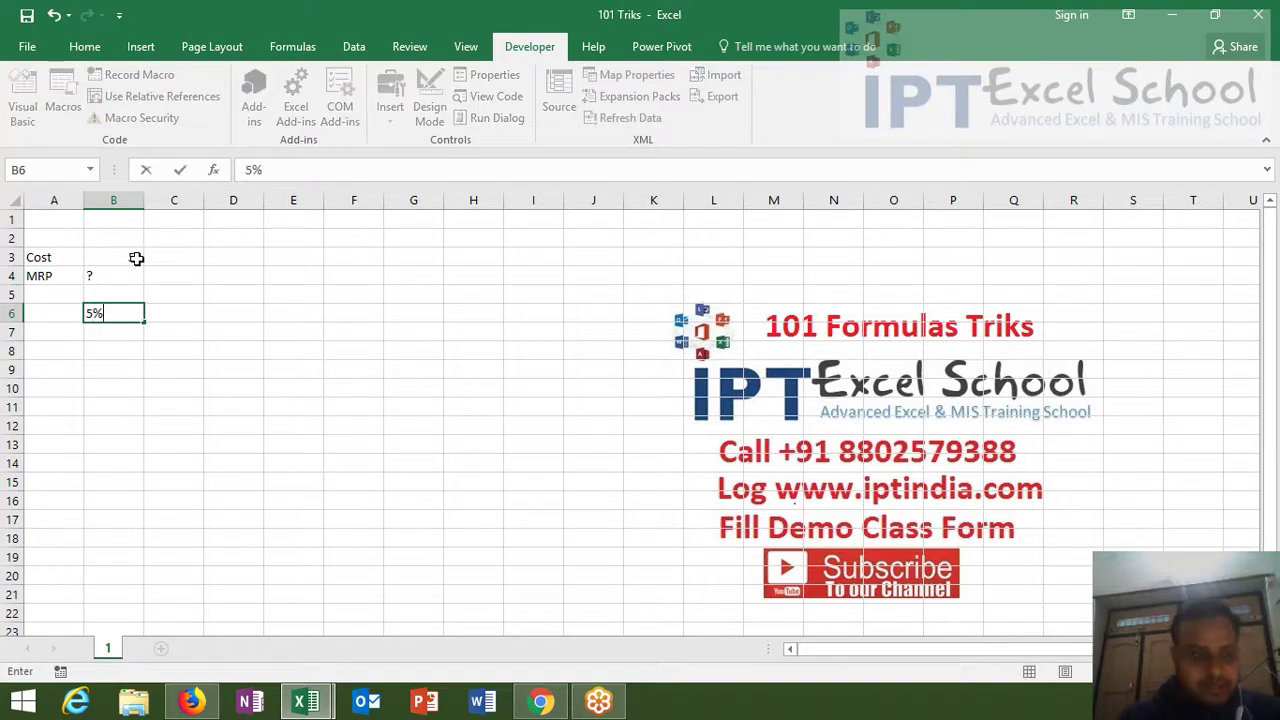
{"action": "key", "text": "Tab"}
{"action": "type", "text": "10"}
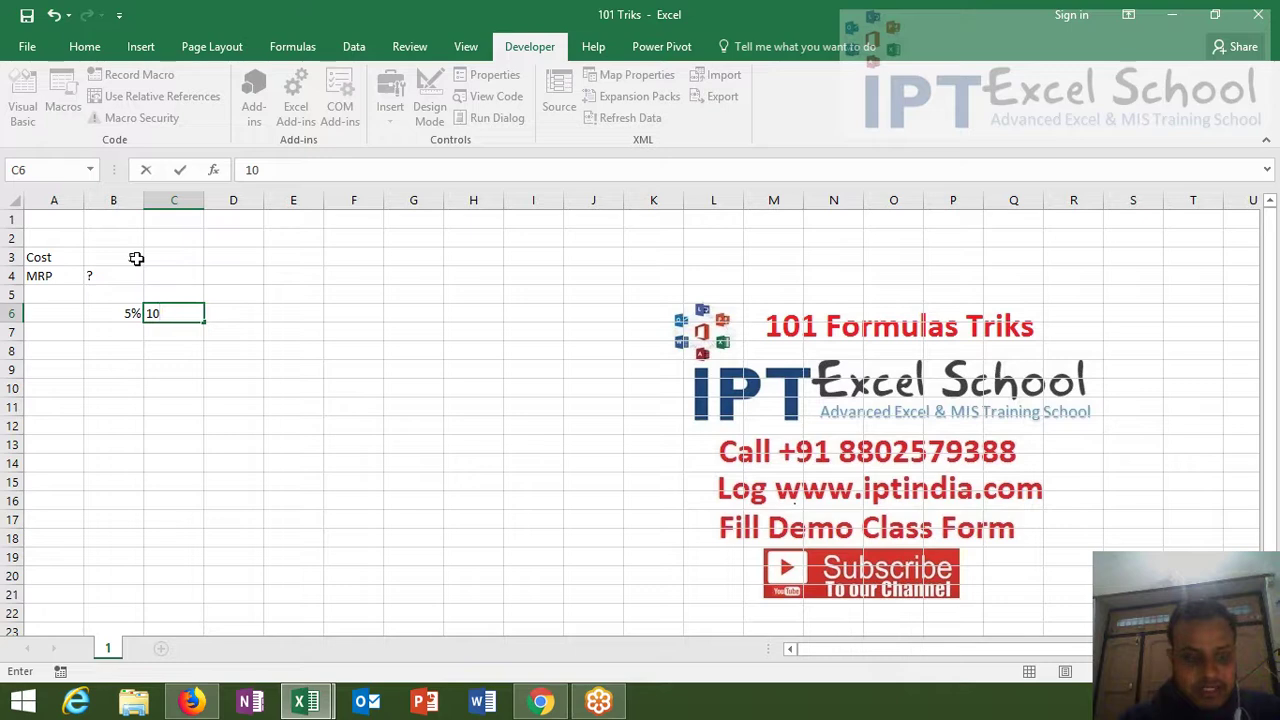
{"action": "type", "text": "%"}
{"action": "key", "text": "Tab"}
{"action": "type", "text": "1"}
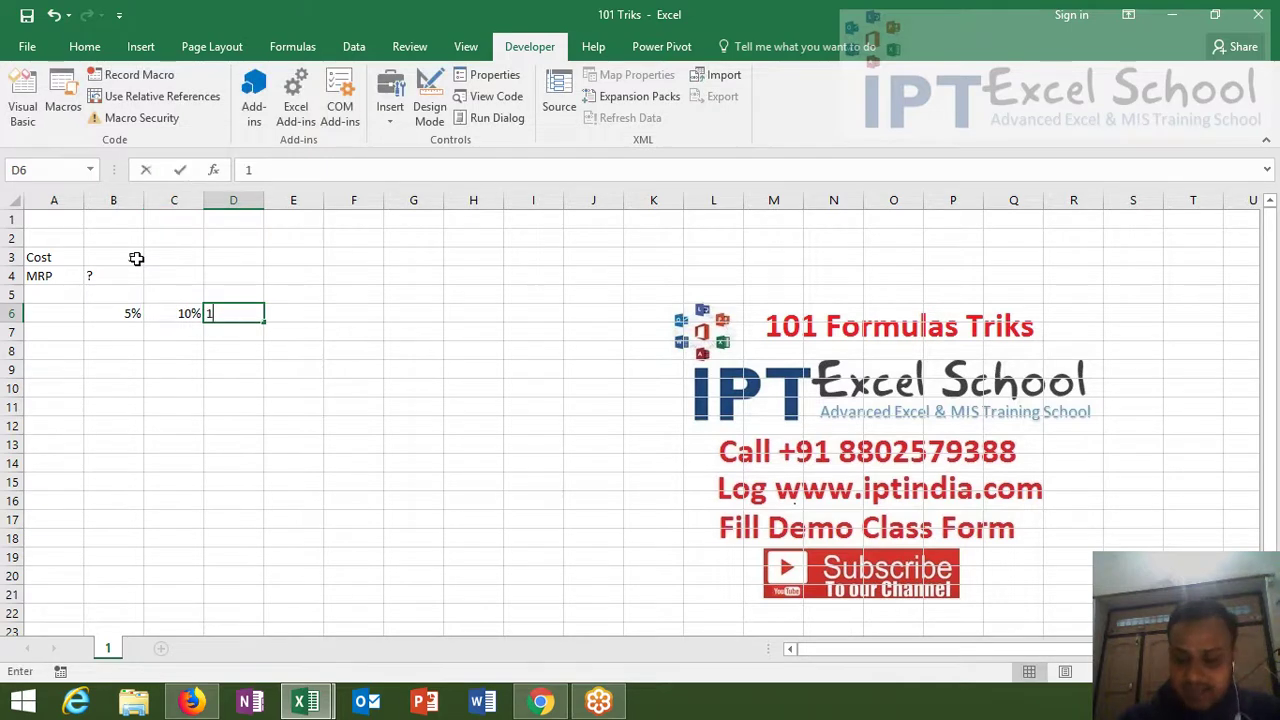
{"action": "type", "text": "5%"}
{"action": "key", "text": "Tab"}
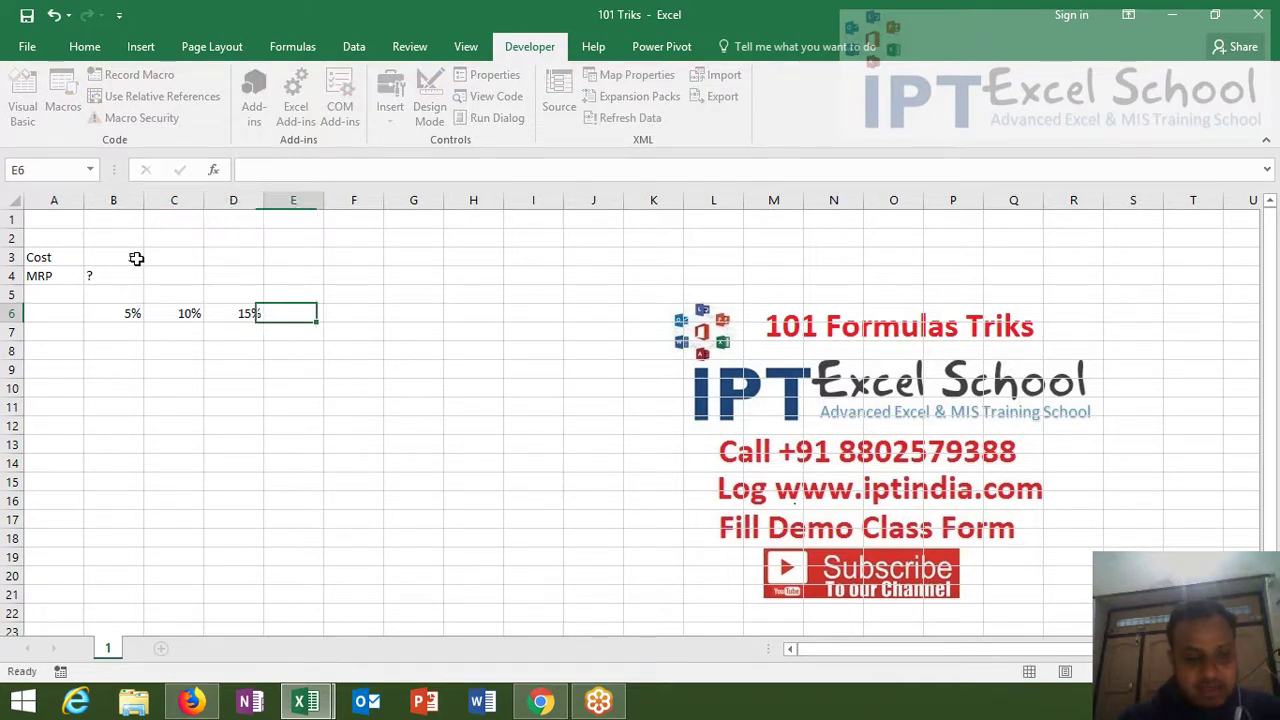
{"action": "type", "text": "20"}
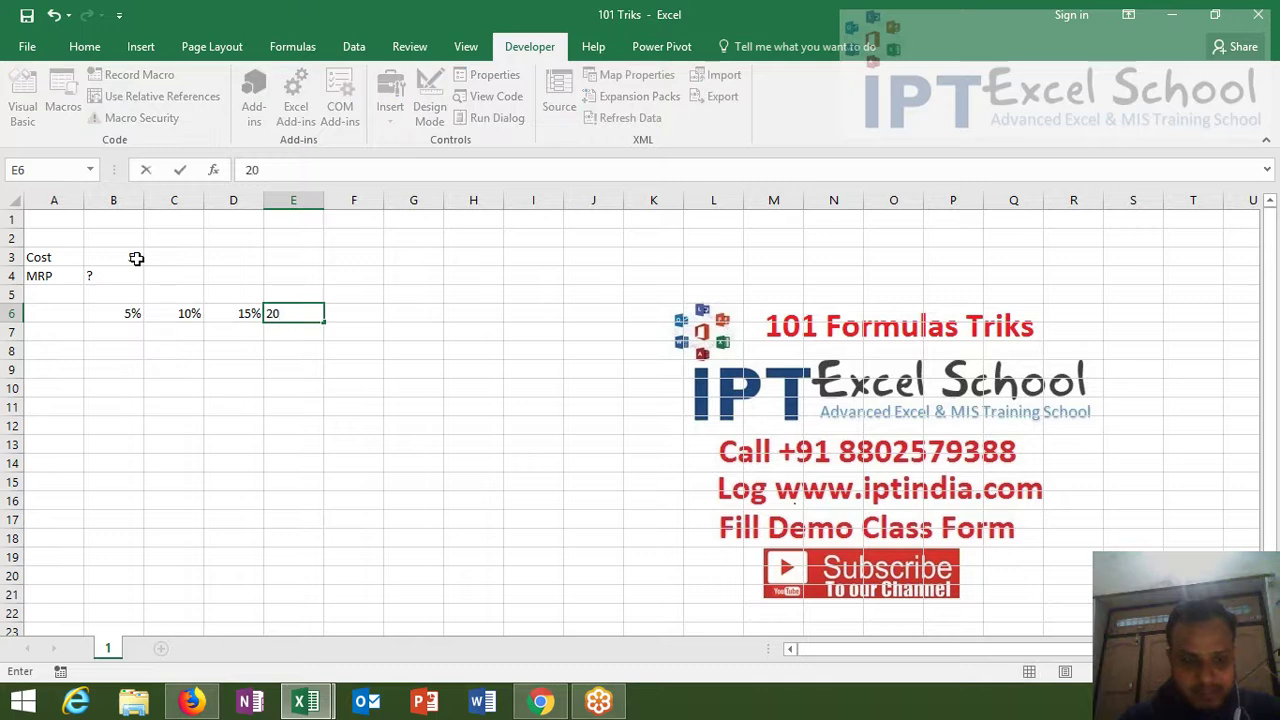
{"action": "type", "text": "%"}
{"action": "key", "text": "Return"}
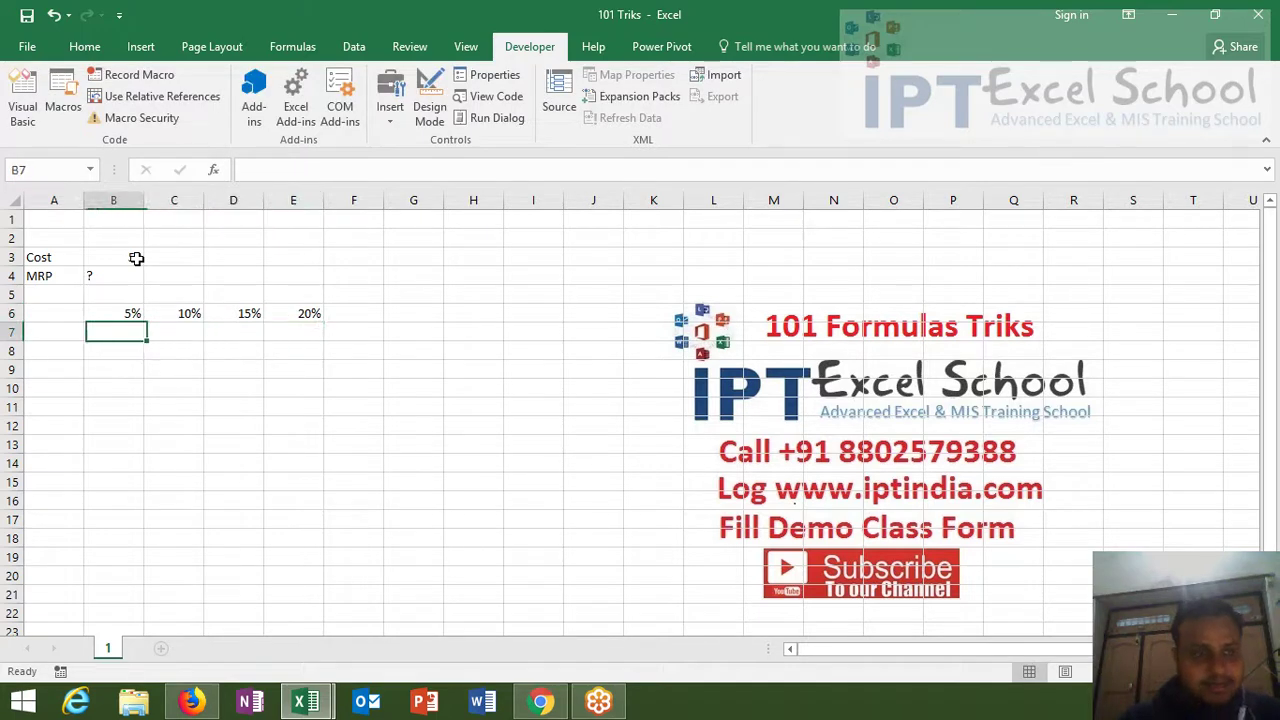
Step: Step through B6:E6 to check the 5%, 10%, 15% and 20% entries
{"action": "key", "text": "Up"}
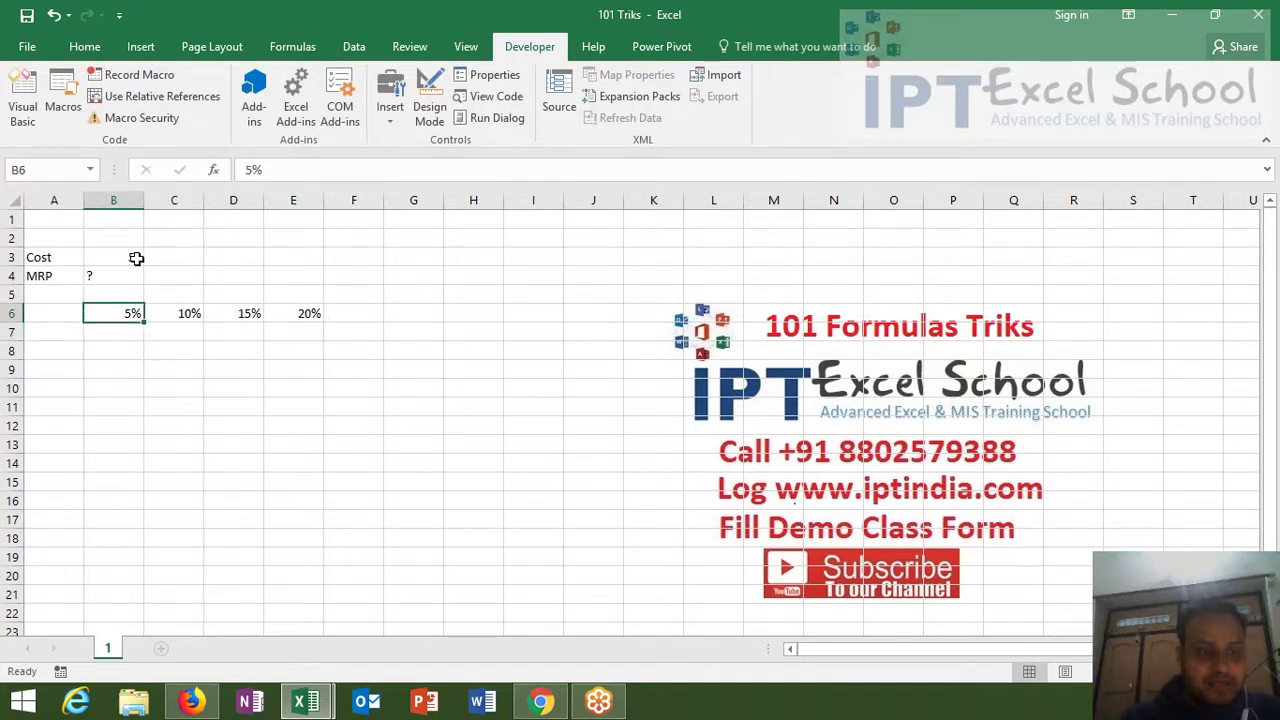
{"action": "key", "text": "Right"}
{"action": "key", "text": "Right"}
{"action": "key", "text": "Right"}
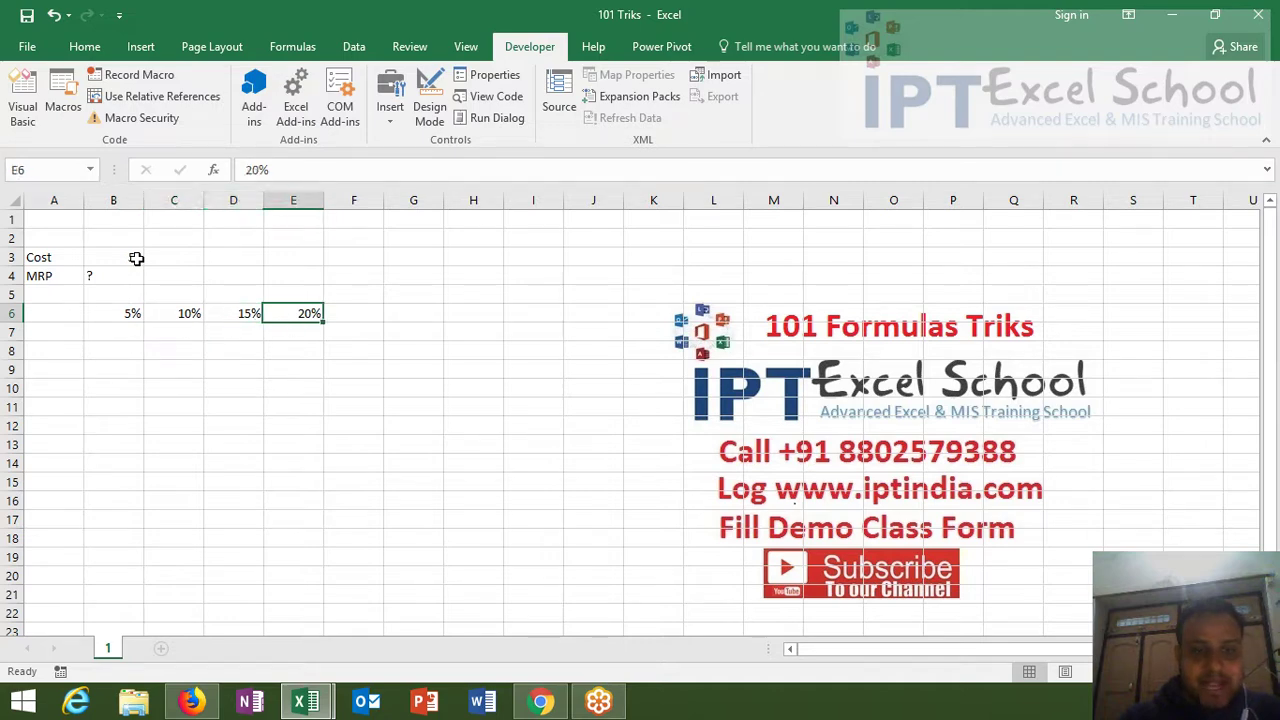
{"action": "key", "text": "Left"}
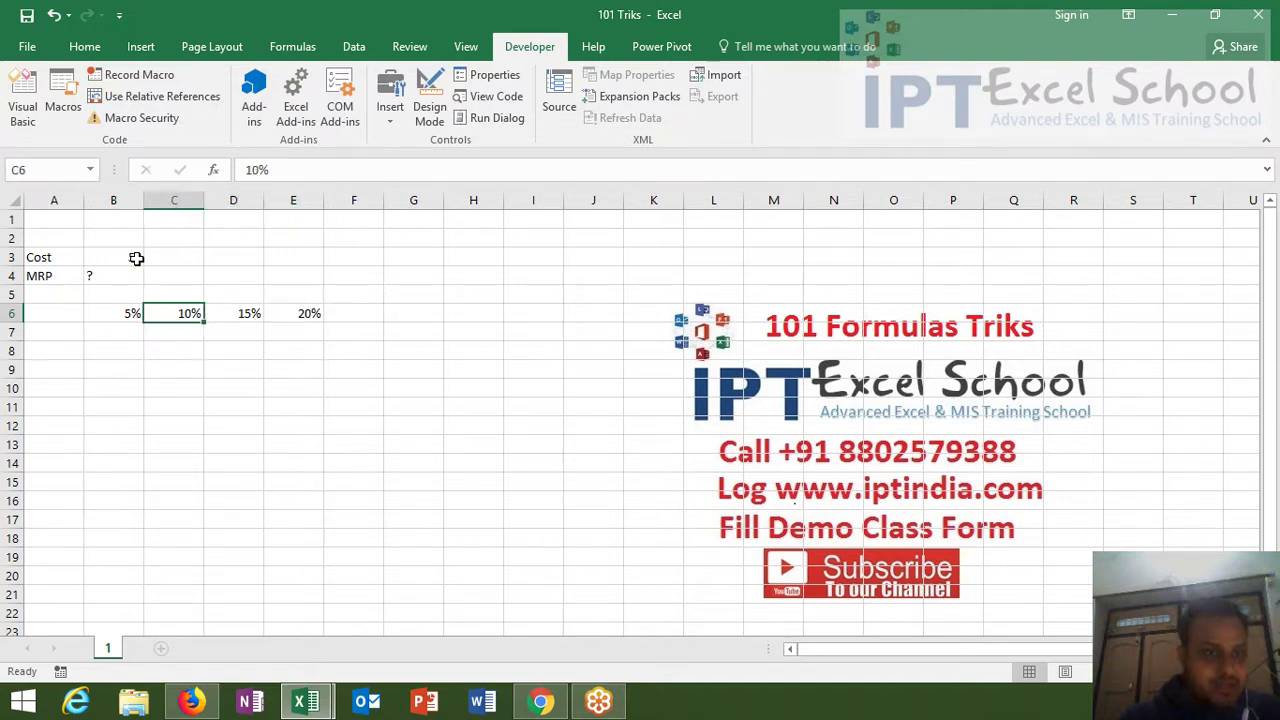
{"action": "key", "text": "Left"}
{"action": "key", "text": "Left"}
{"action": "key", "text": "Right"}
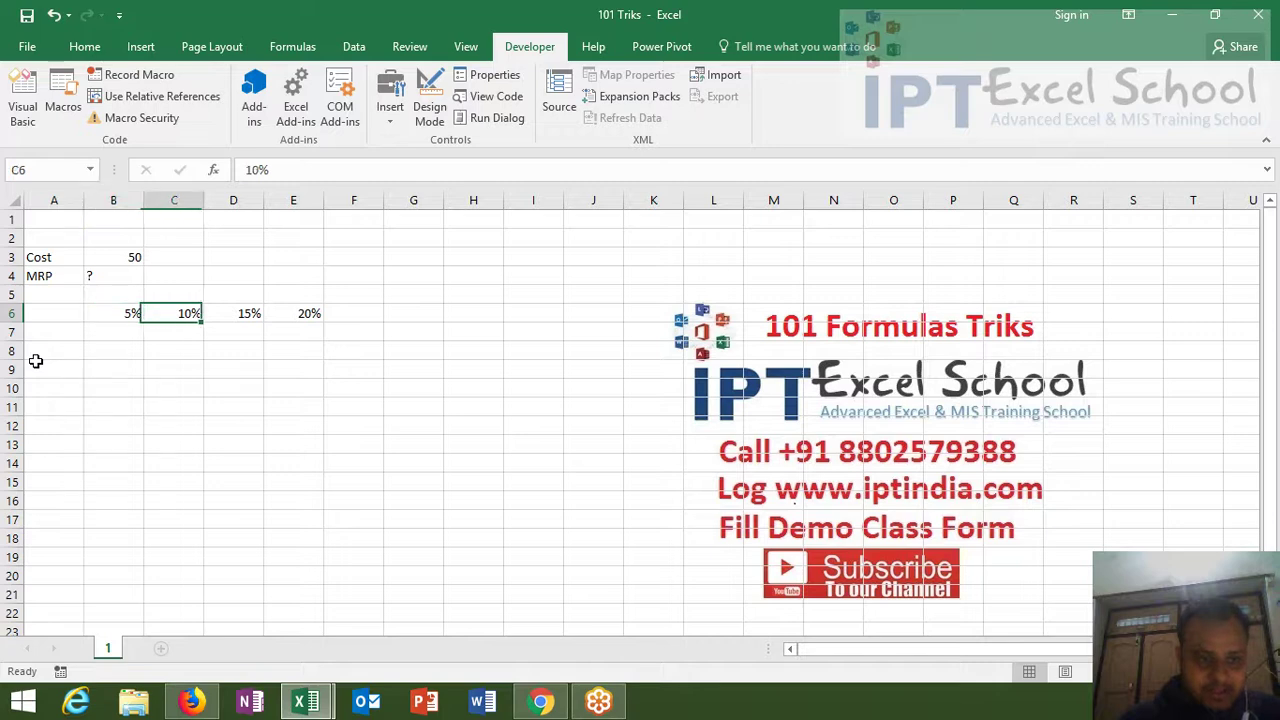
{"action": "key", "text": "Right"}
{"action": "key", "text": "Left"}
{"action": "key", "text": "Left"}
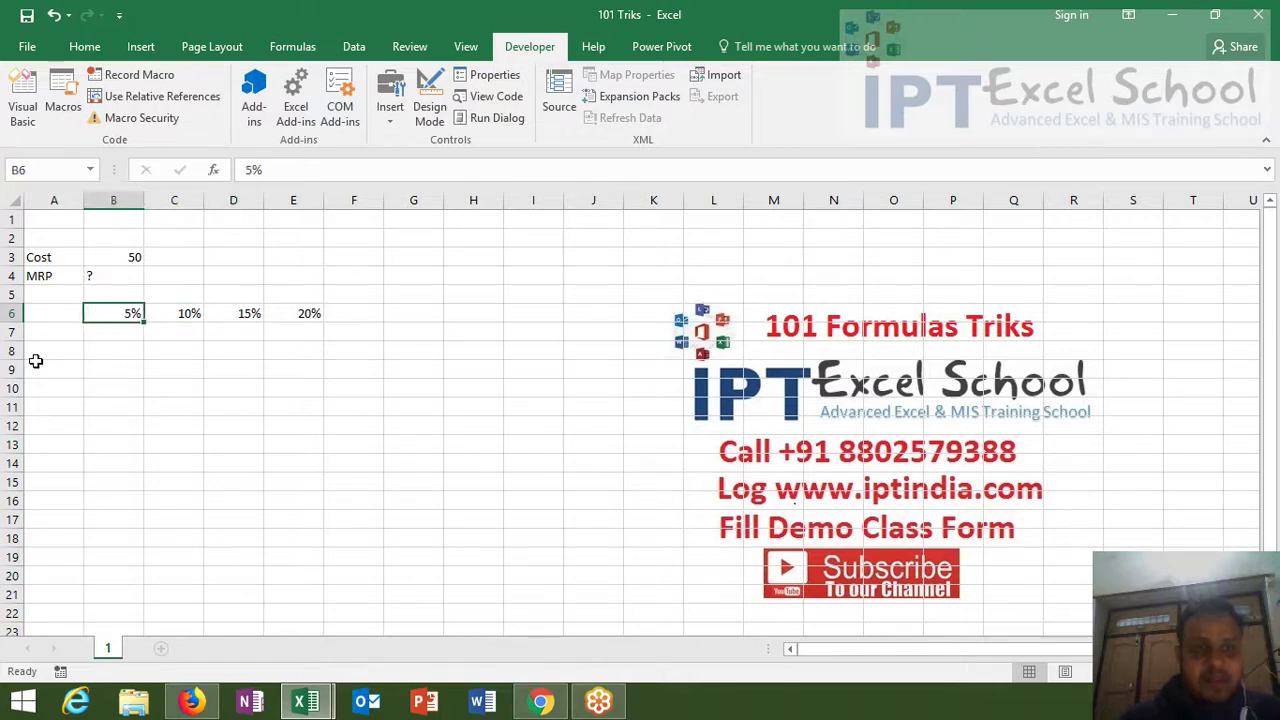
{"action": "key", "text": "Up"}
{"action": "key", "text": "Up"}
{"action": "key", "text": "Down"}
{"action": "key", "text": "Down"}
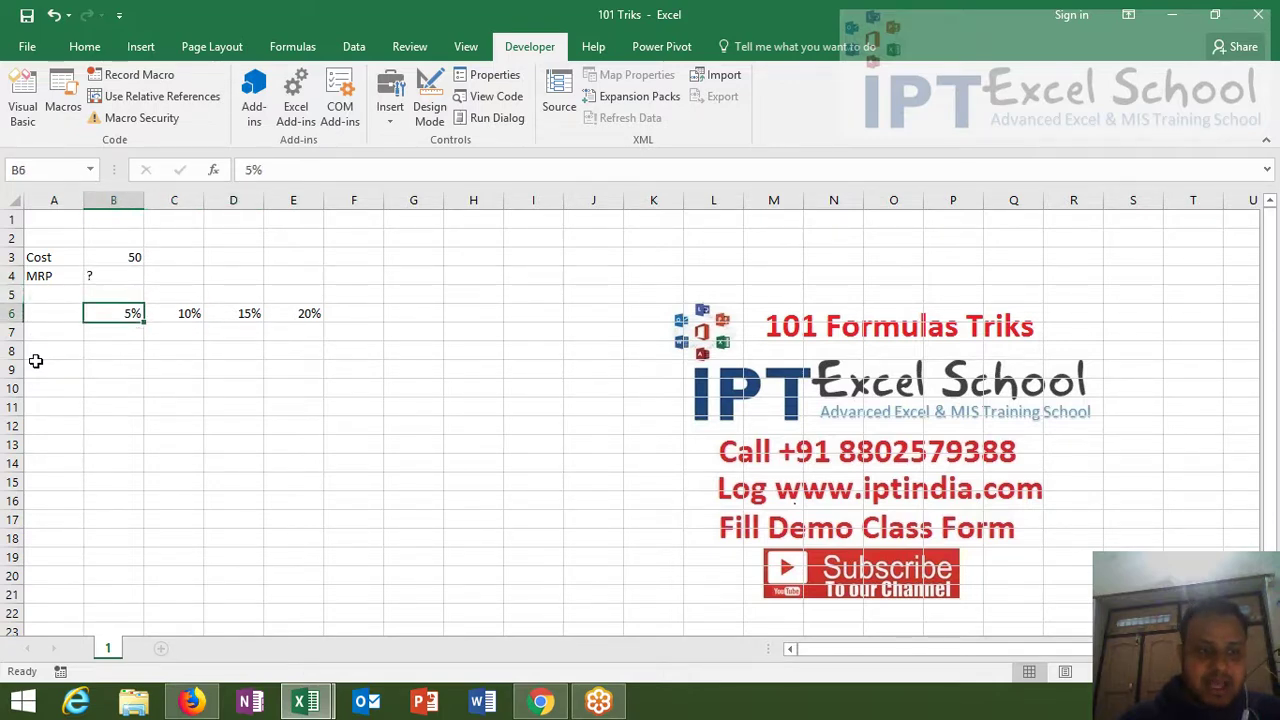
{"action": "key", "text": "Right"}
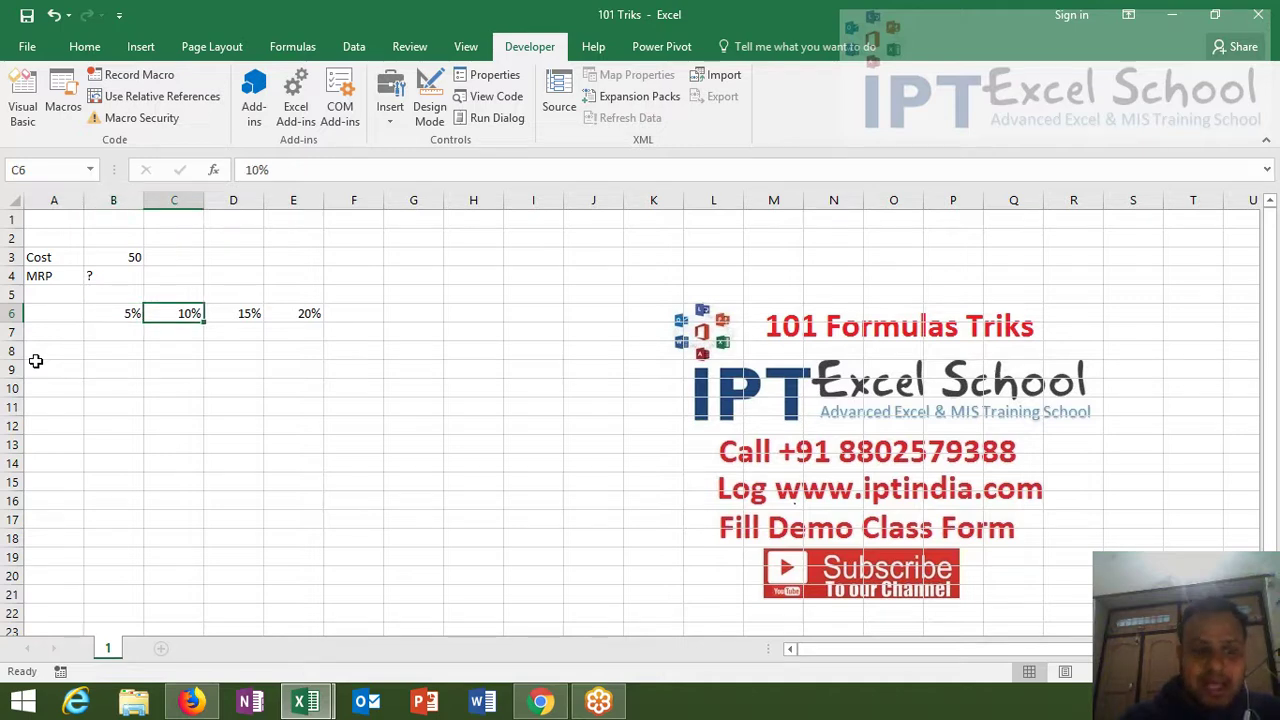
{"action": "key", "text": "Right"}
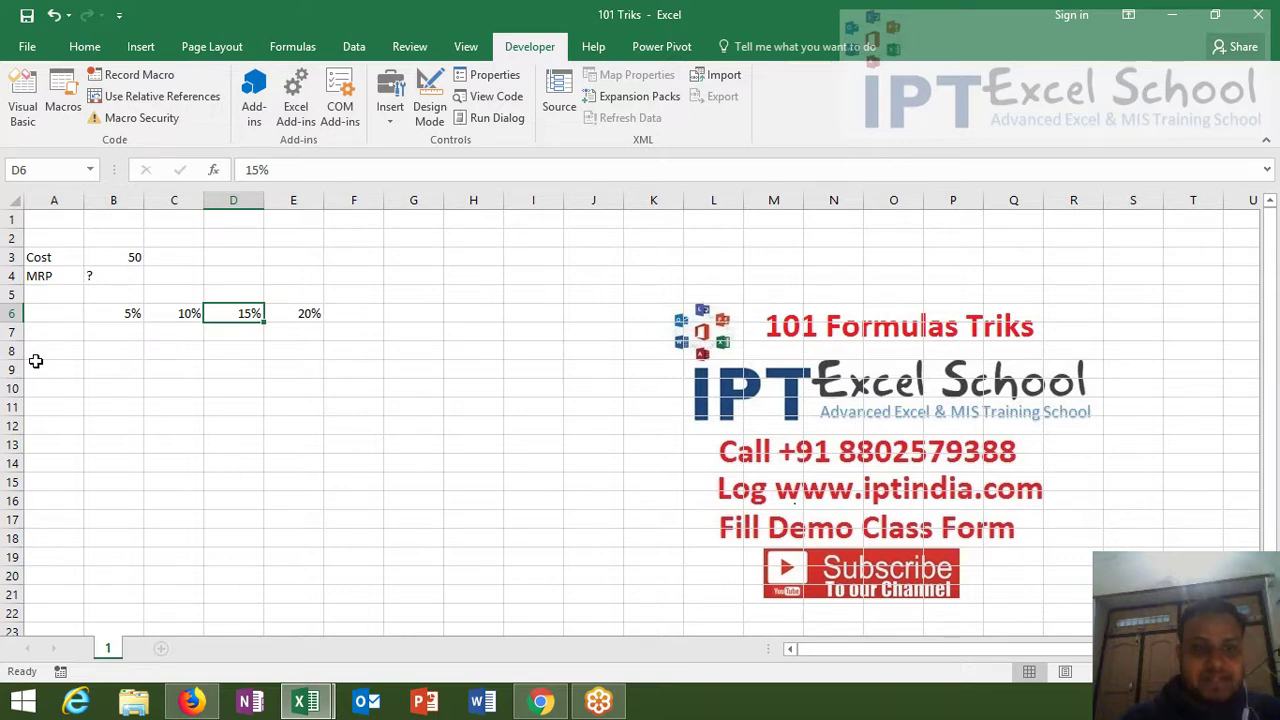
{"action": "key", "text": "Right"}
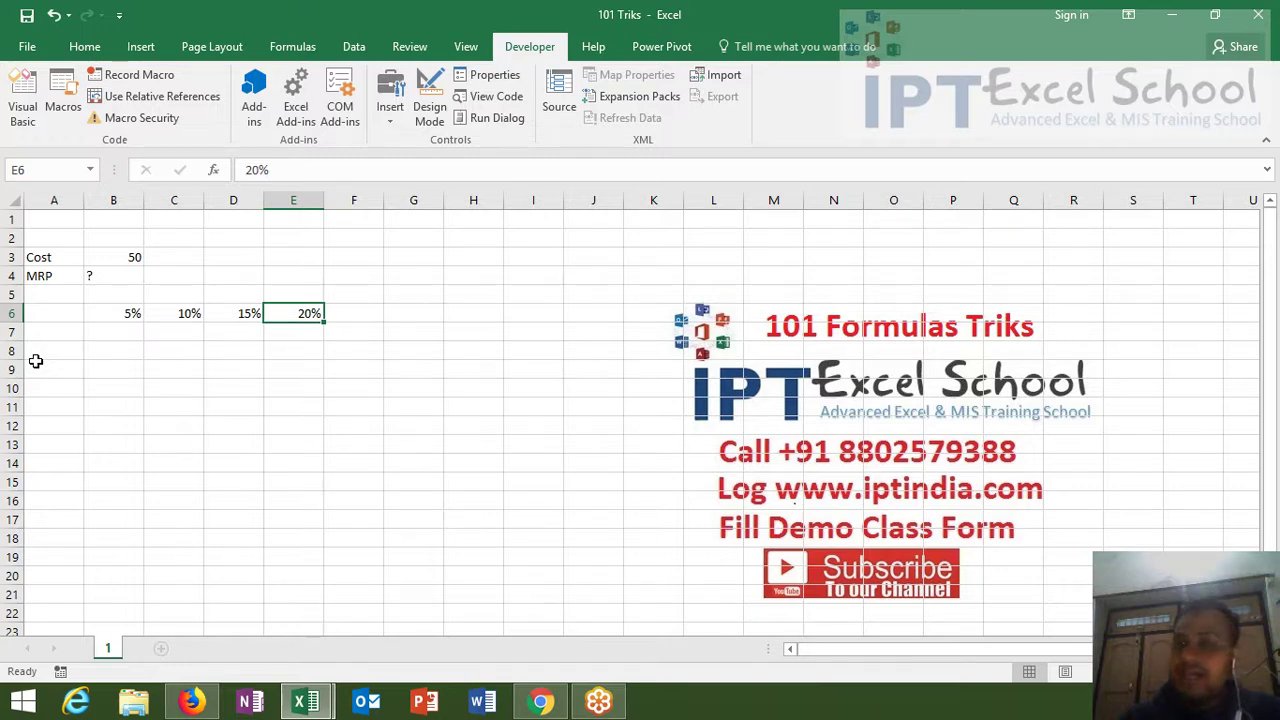
Step: Compute the 5% markup 2.5 in B7 (=B3*B6) and price 52.5 in B8 (=B3+B7)
{"action": "left_click", "coordinate": [134, 318]}
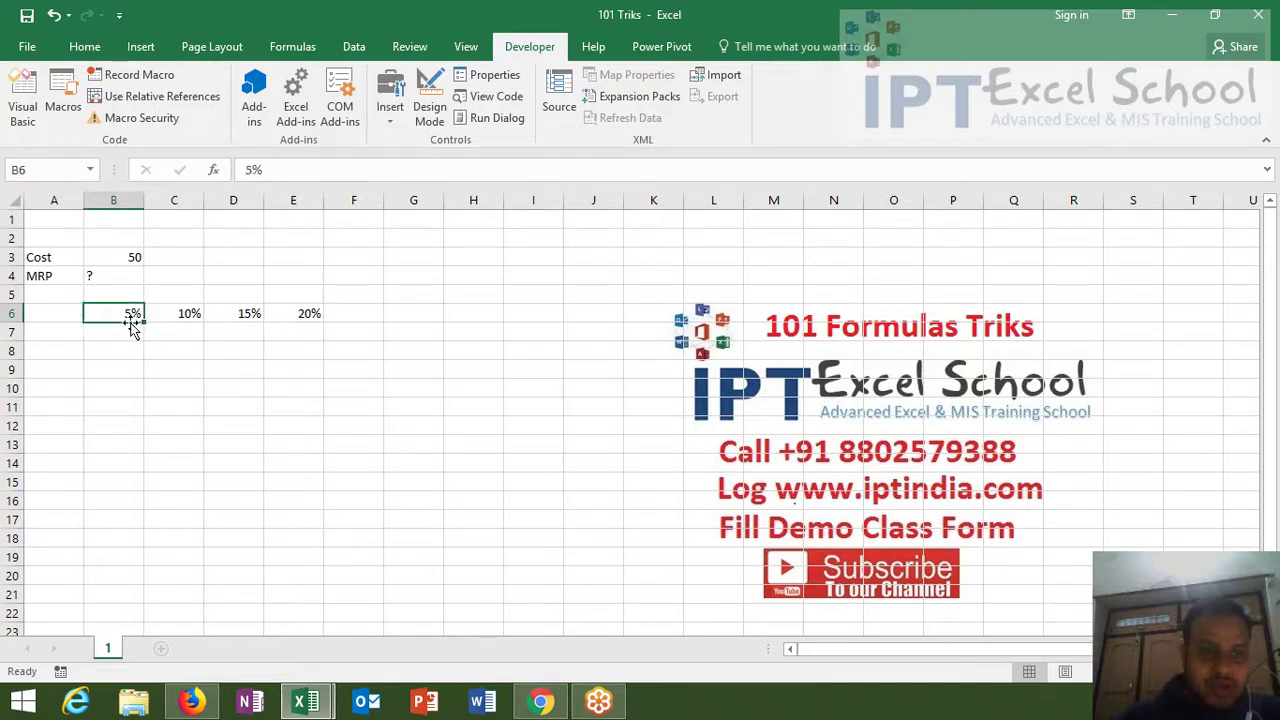
{"action": "left_click", "coordinate": [127, 332]}
{"action": "type", "text": "="}
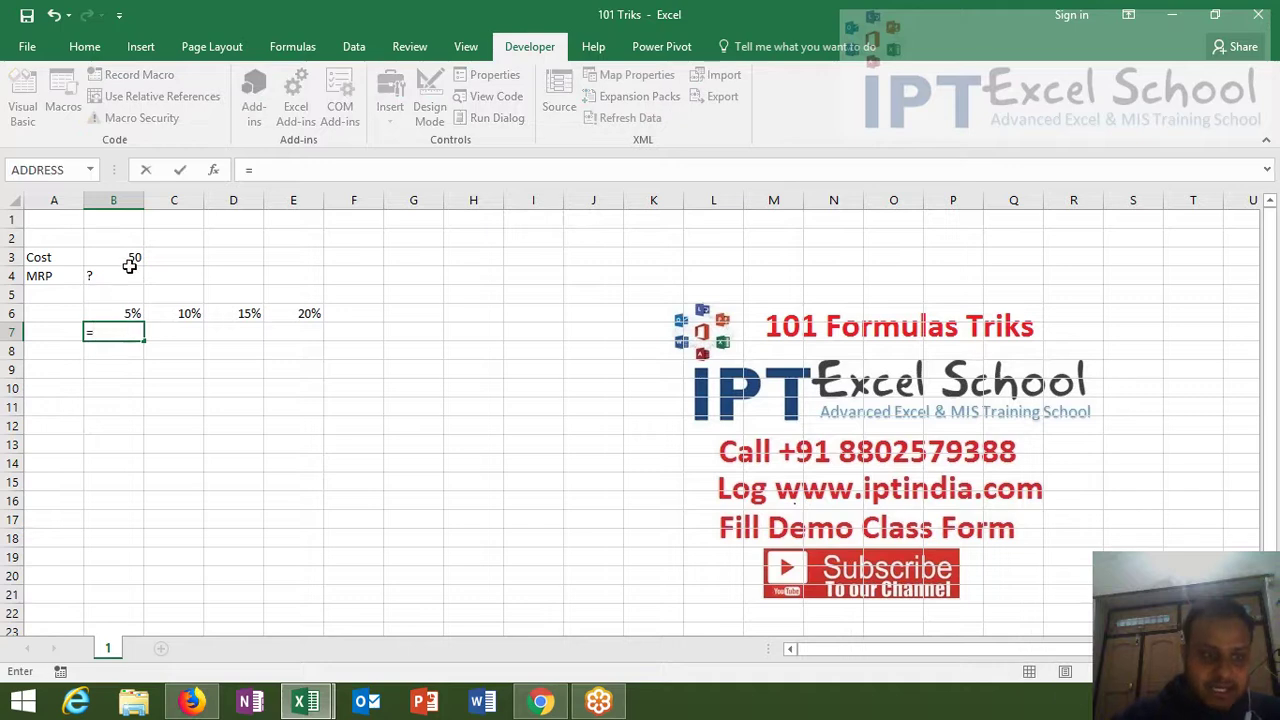
{"action": "left_click", "coordinate": [128, 258]}
{"action": "type", "text": "*"}
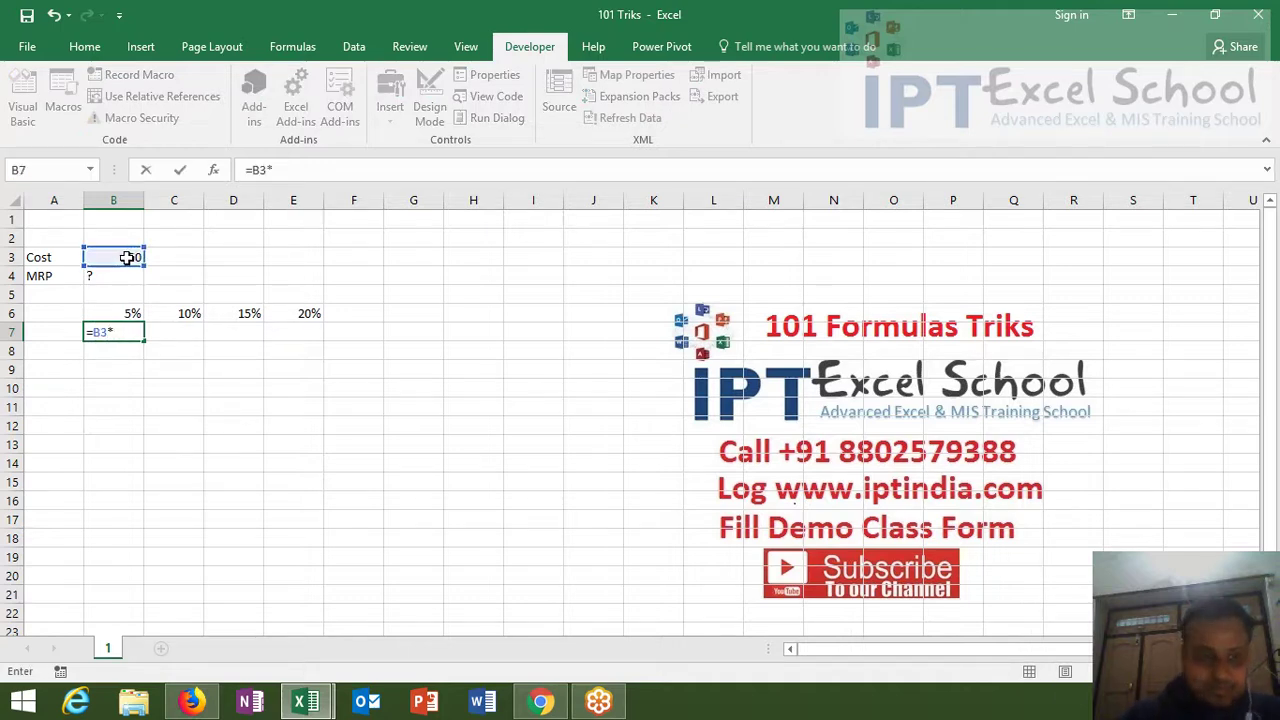
{"action": "left_click", "coordinate": [125, 315]}
{"action": "key", "text": "Return"}
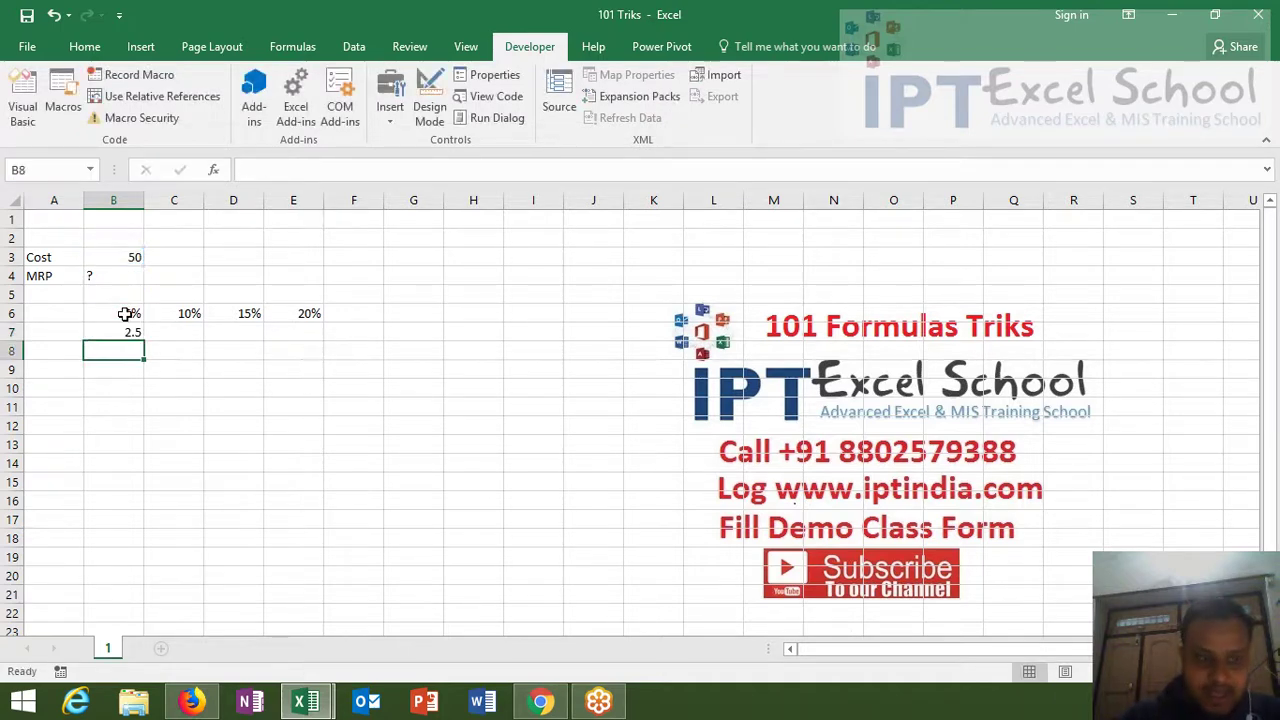
{"action": "type", "text": "="}
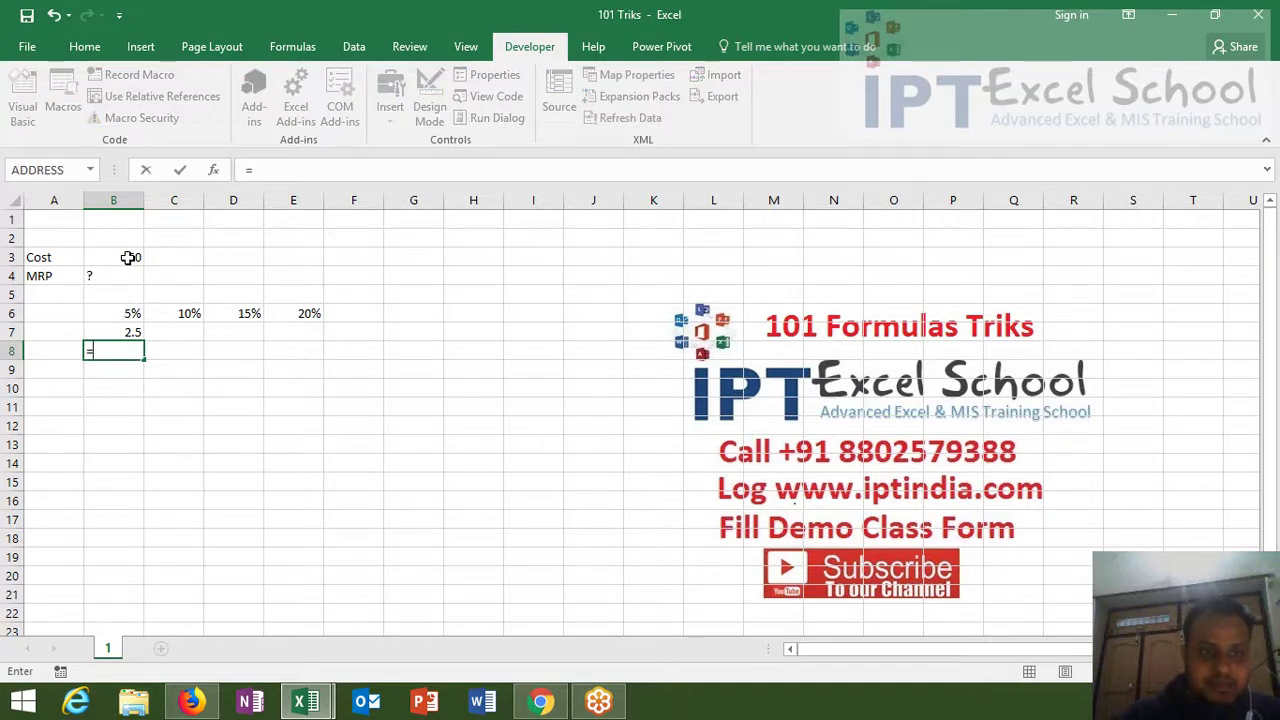
{"action": "left_click", "coordinate": [128, 258]}
{"action": "type", "text": "+"}
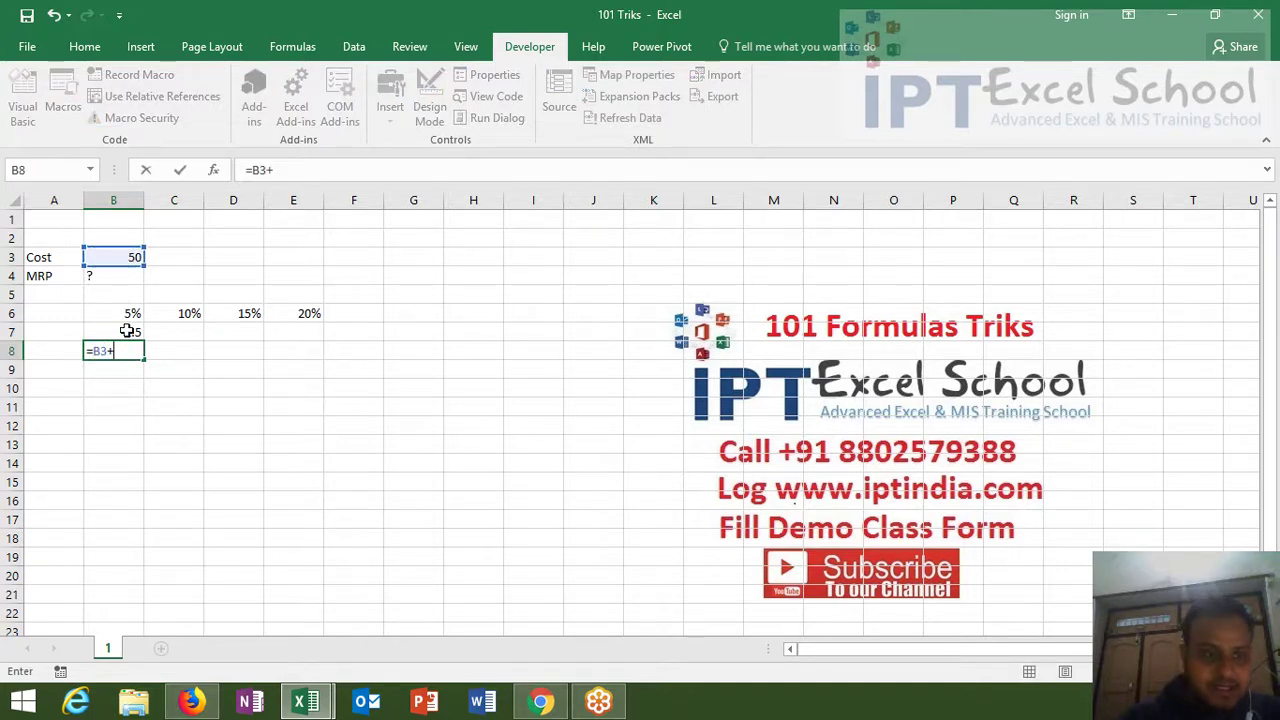
{"action": "left_click", "coordinate": [128, 331]}
{"action": "key", "text": "Return"}
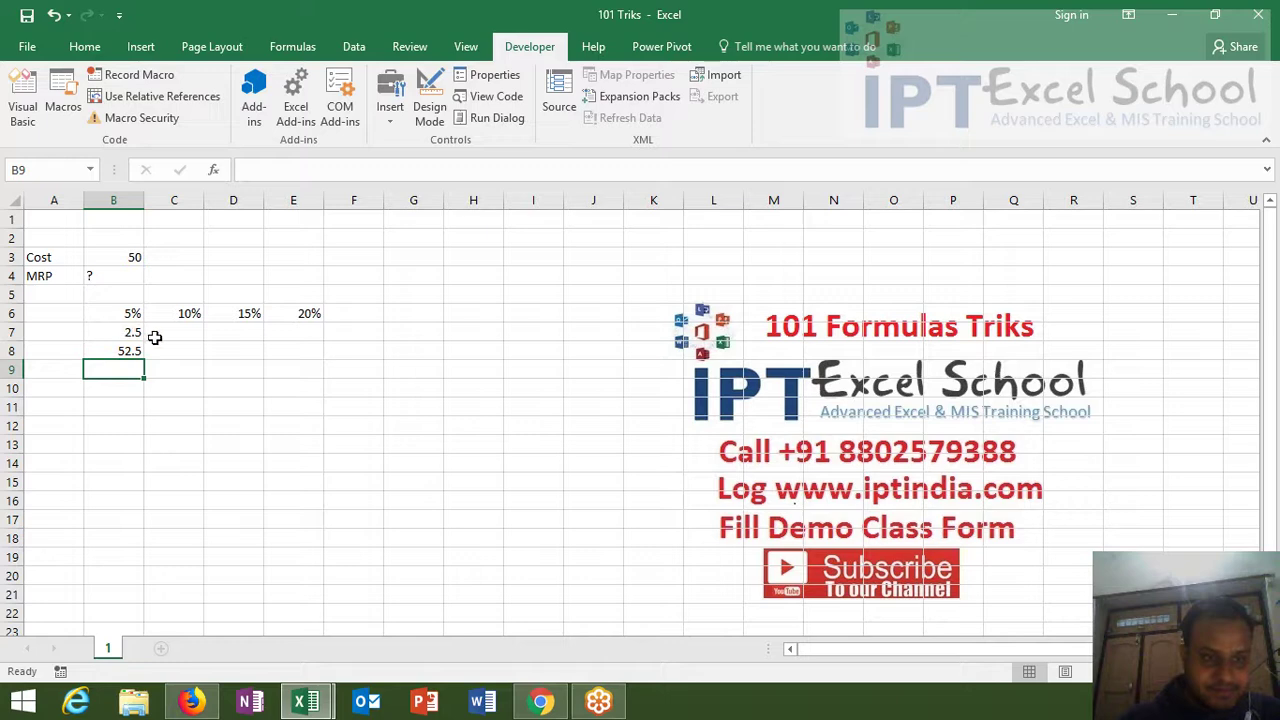
Step: Compute the 10% markup 5.25 in C7 (=B8*C6) and price 57.75 in C8 (=B8+C7)
{"action": "left_click", "coordinate": [174, 332]}
{"action": "type", "text": "="}
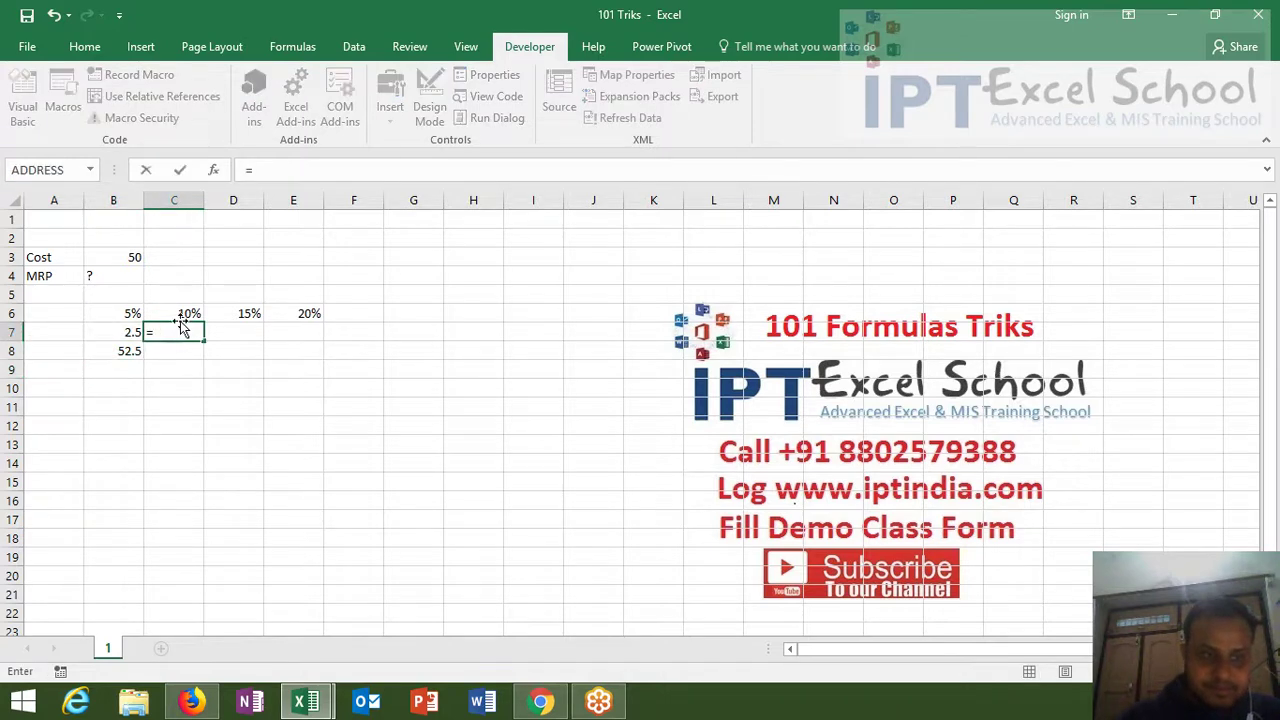
{"action": "left_click", "coordinate": [133, 351]}
{"action": "type", "text": "*"}
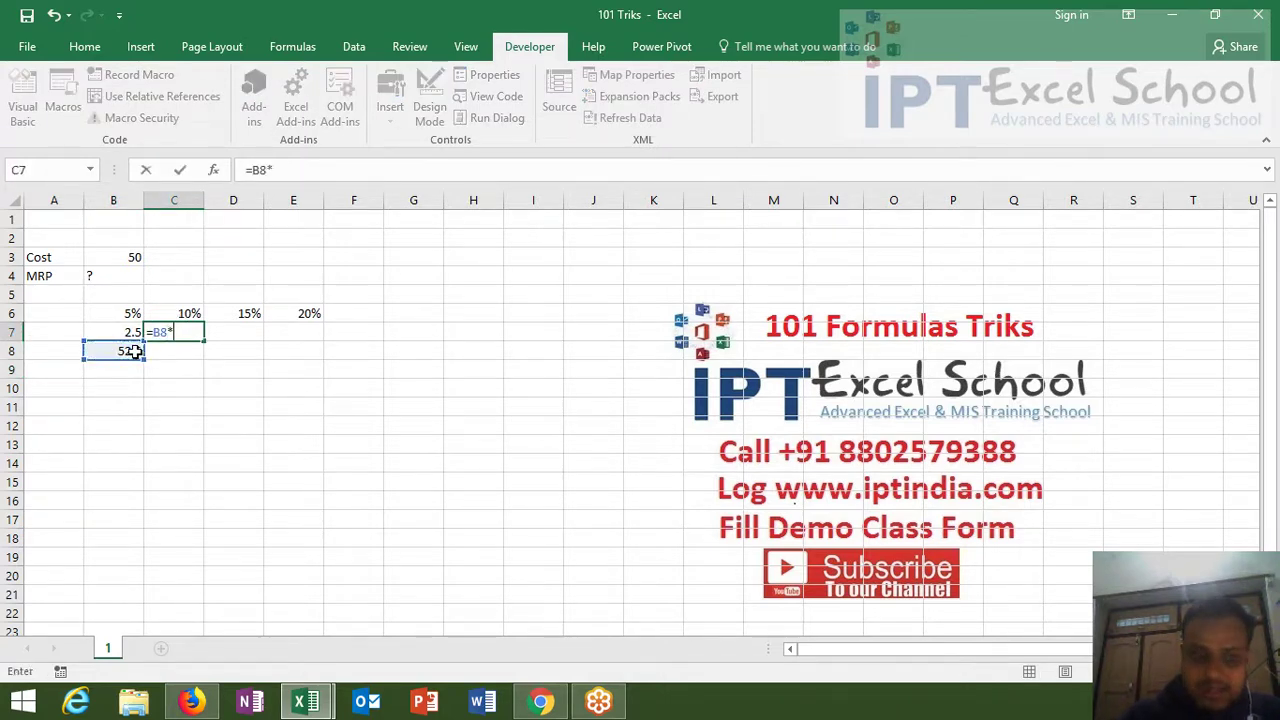
{"action": "left_click", "coordinate": [168, 314]}
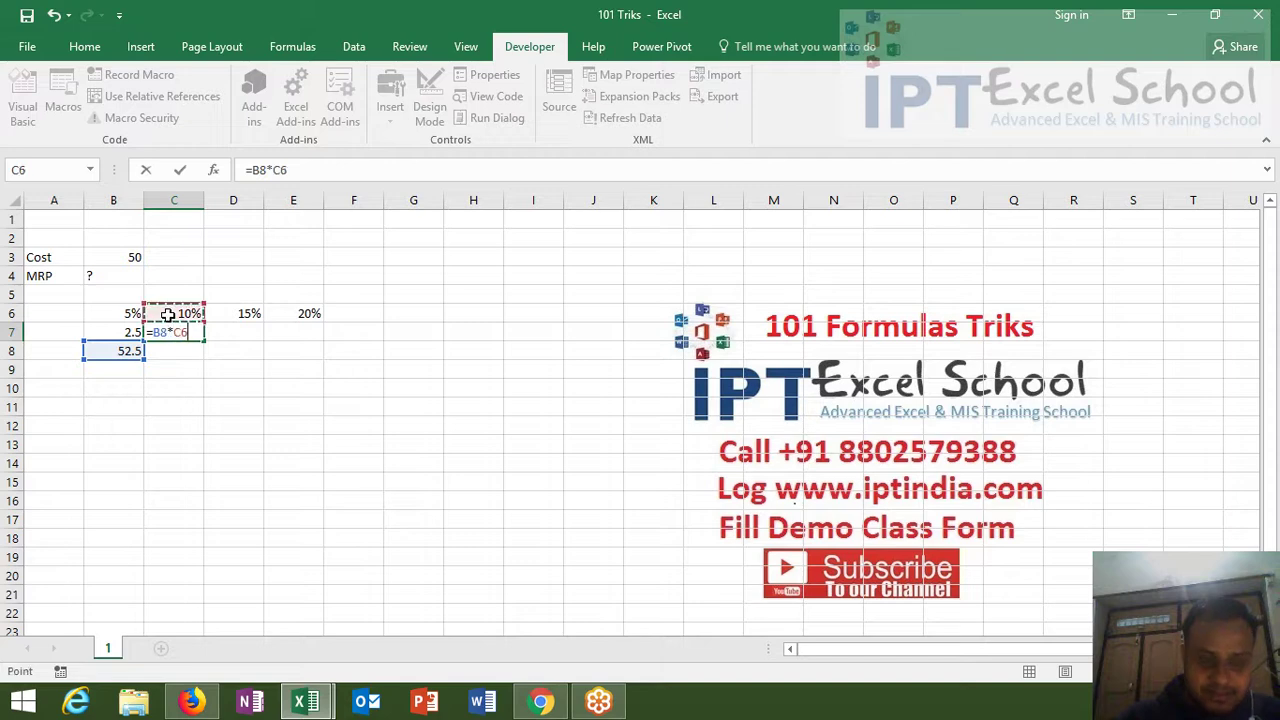
{"action": "key", "text": "Return"}
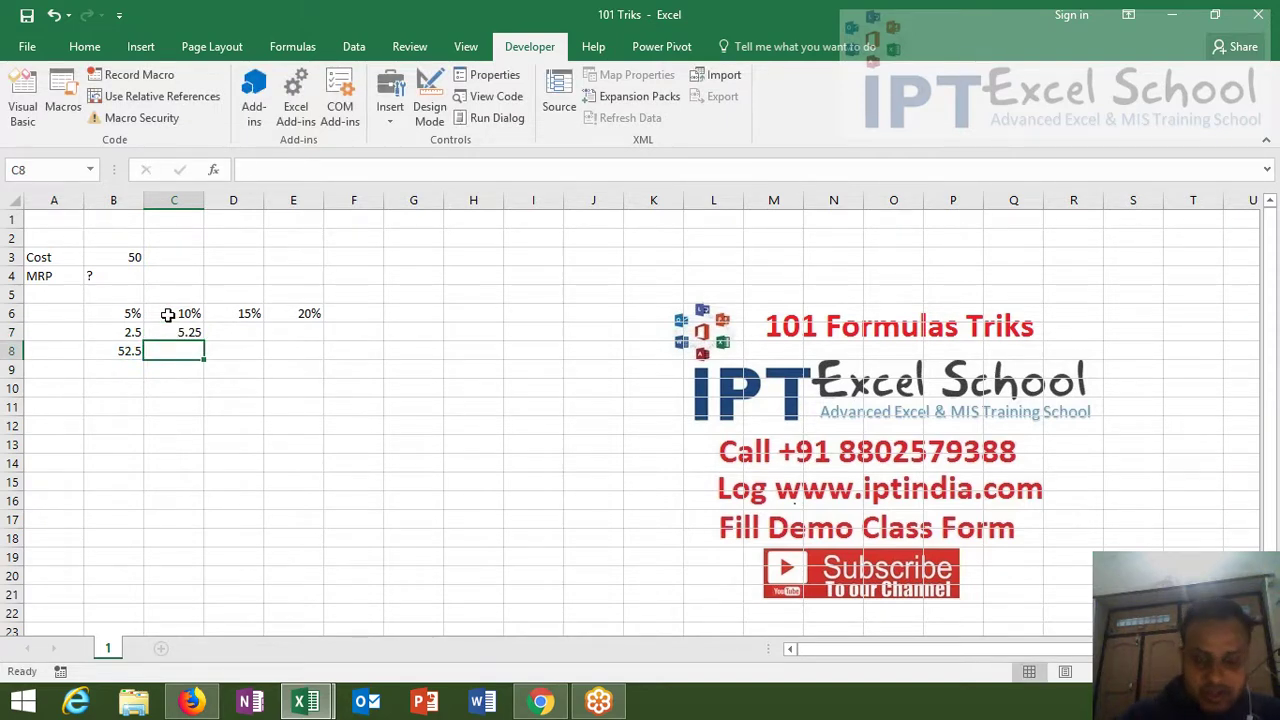
{"action": "type", "text": "="}
{"action": "left_click", "coordinate": [130, 349]}
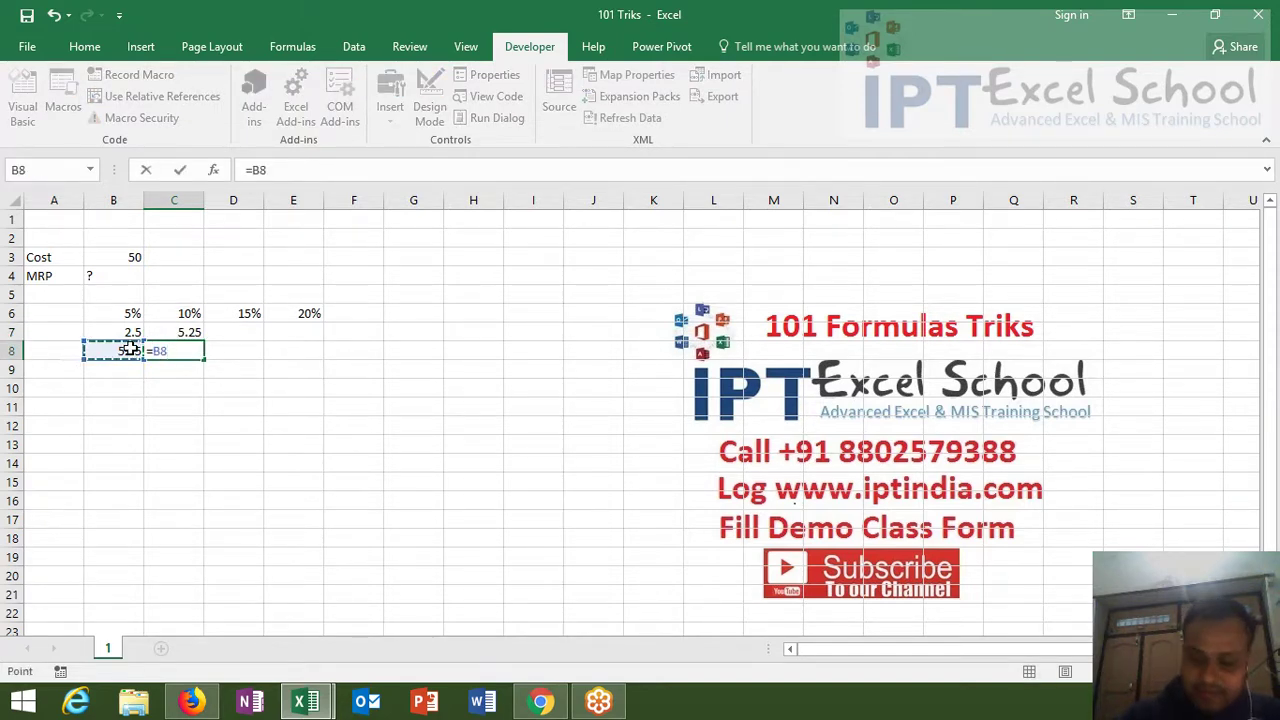
{"action": "type", "text": "+"}
{"action": "left_click", "coordinate": [172, 333]}
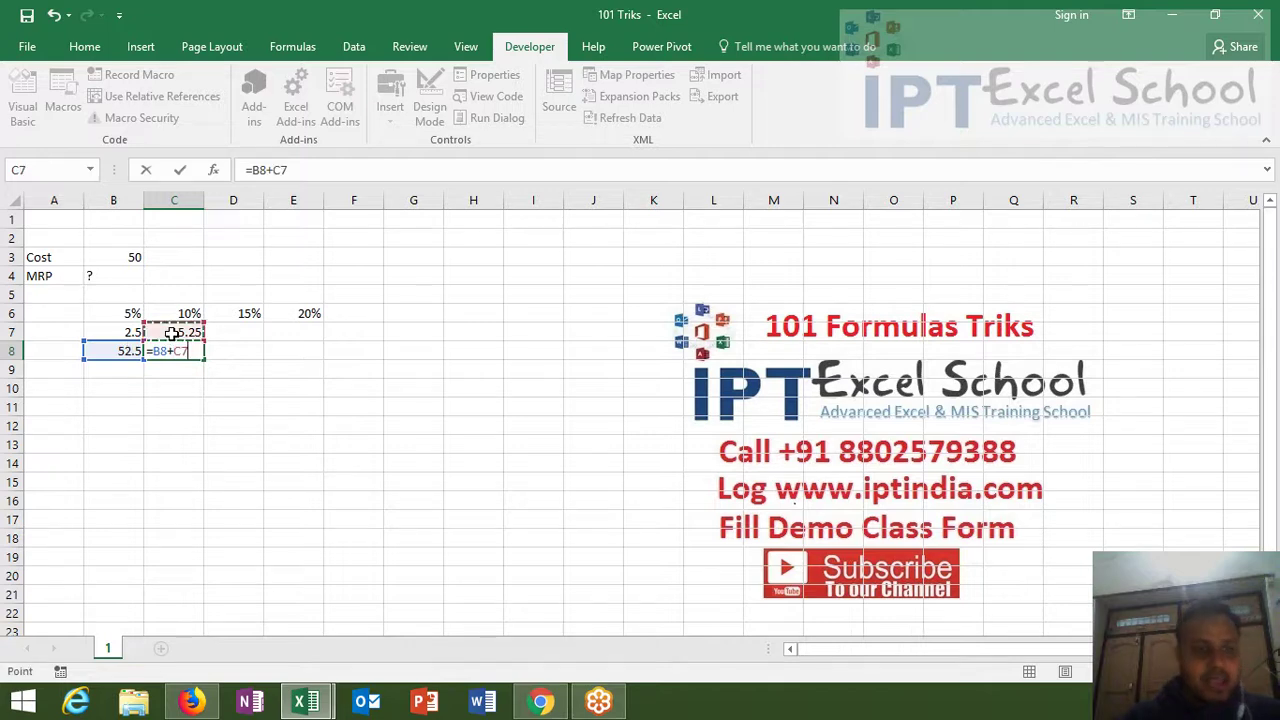
{"action": "key", "text": "Return"}
{"action": "left_click_drag", "start_coordinate": [172, 333], "coordinate": [300, 350]}
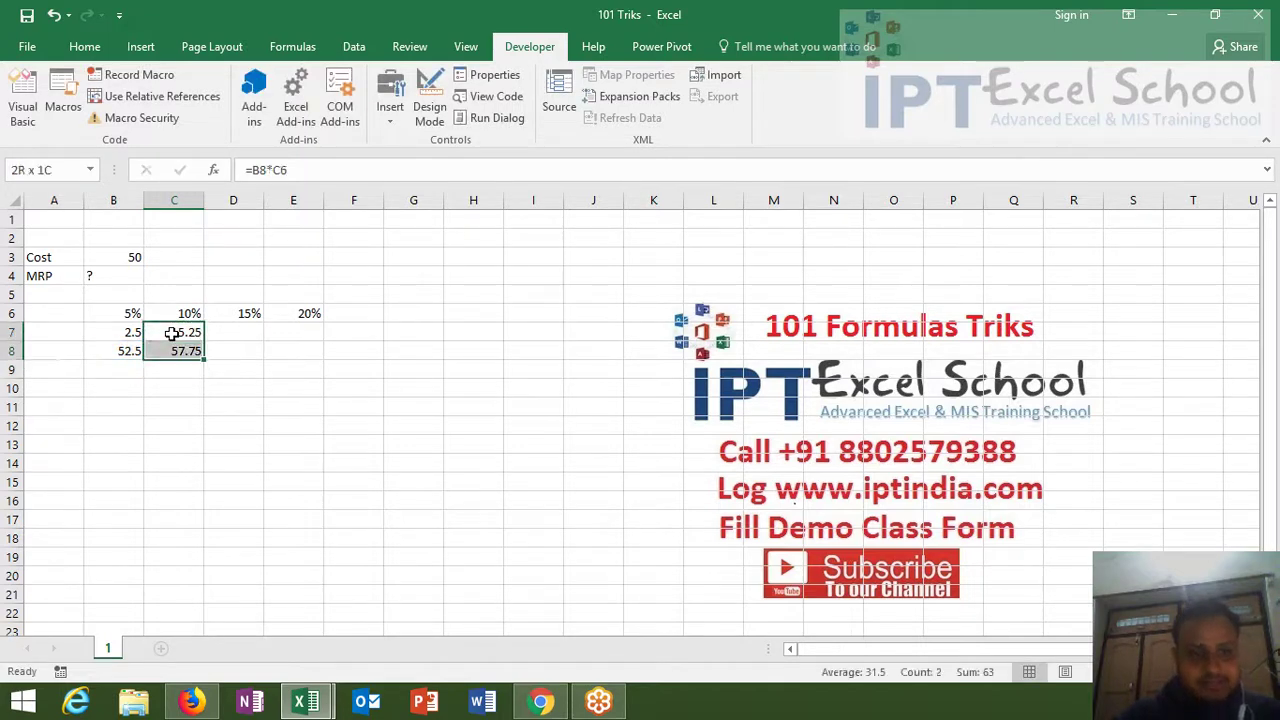
Step: Fill the formulas right with Ctrl+R, giving markups 8.6625, 13.2825 and prices 66.4125, 79.695
{"action": "key", "text": "ctrl+r"}
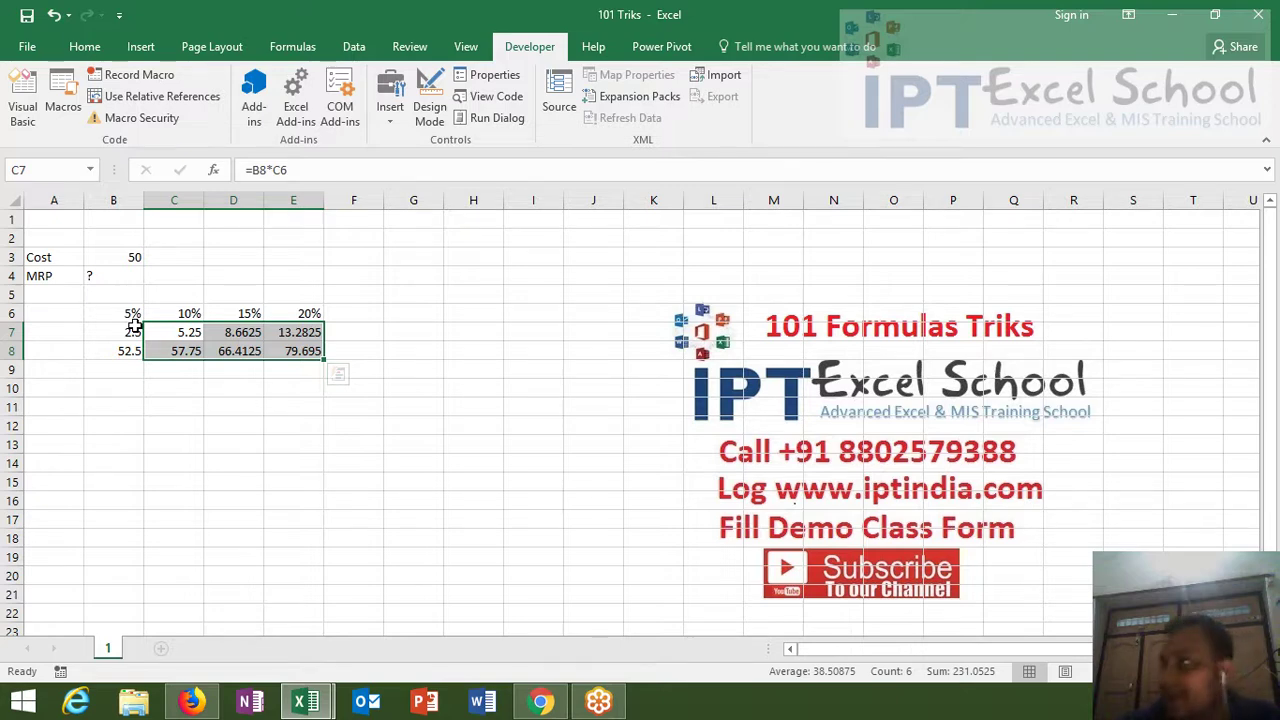
{"action": "double_click", "coordinate": [134, 331]}
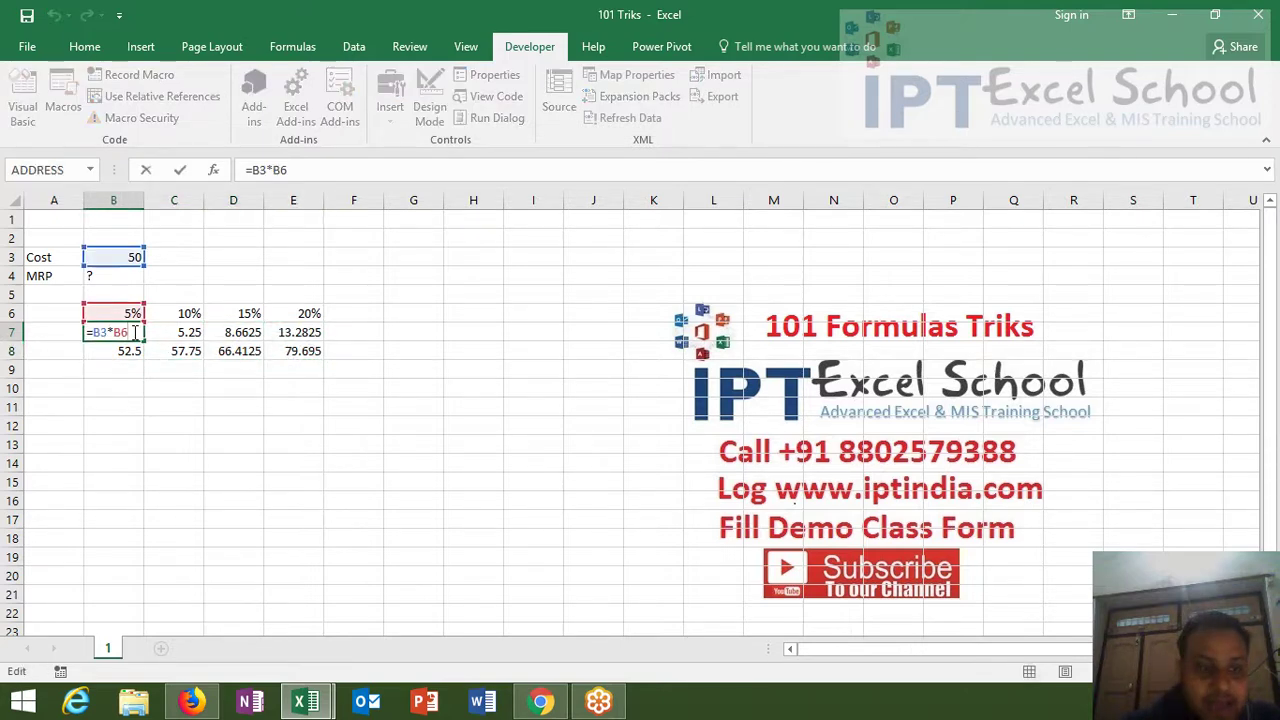
{"action": "key", "text": "Escape"}
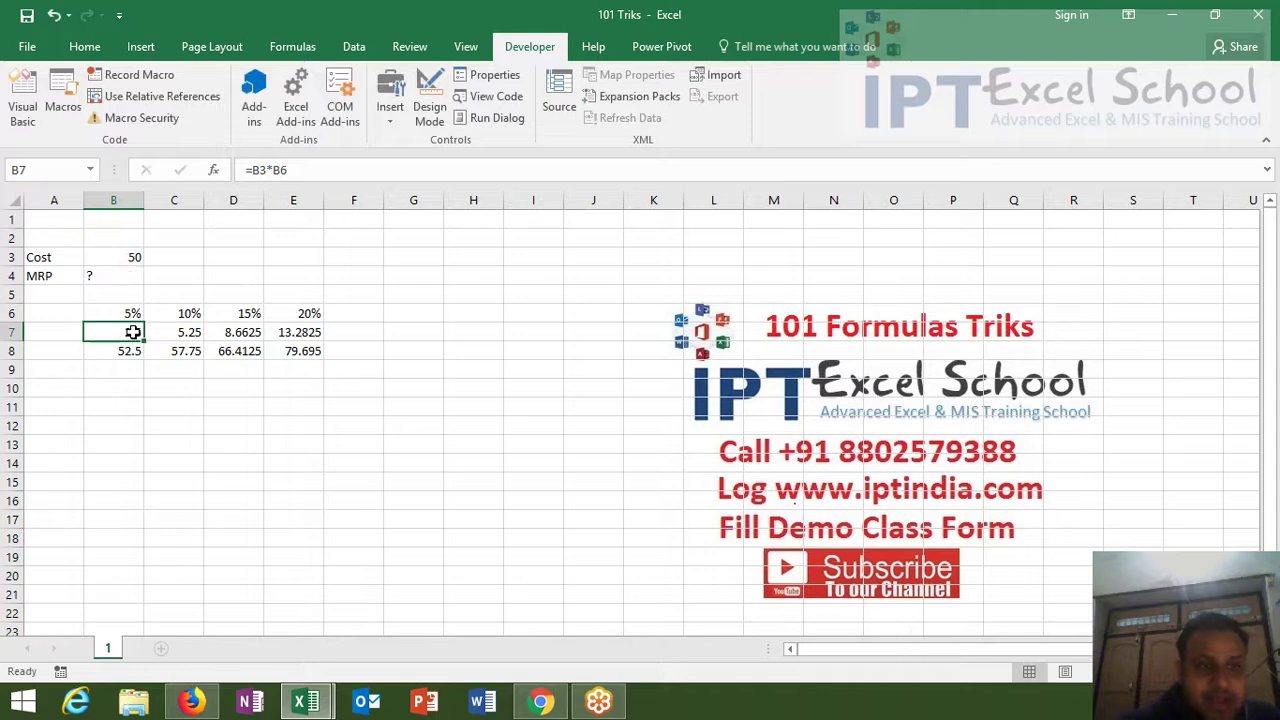
{"action": "double_click", "coordinate": [133, 332]}
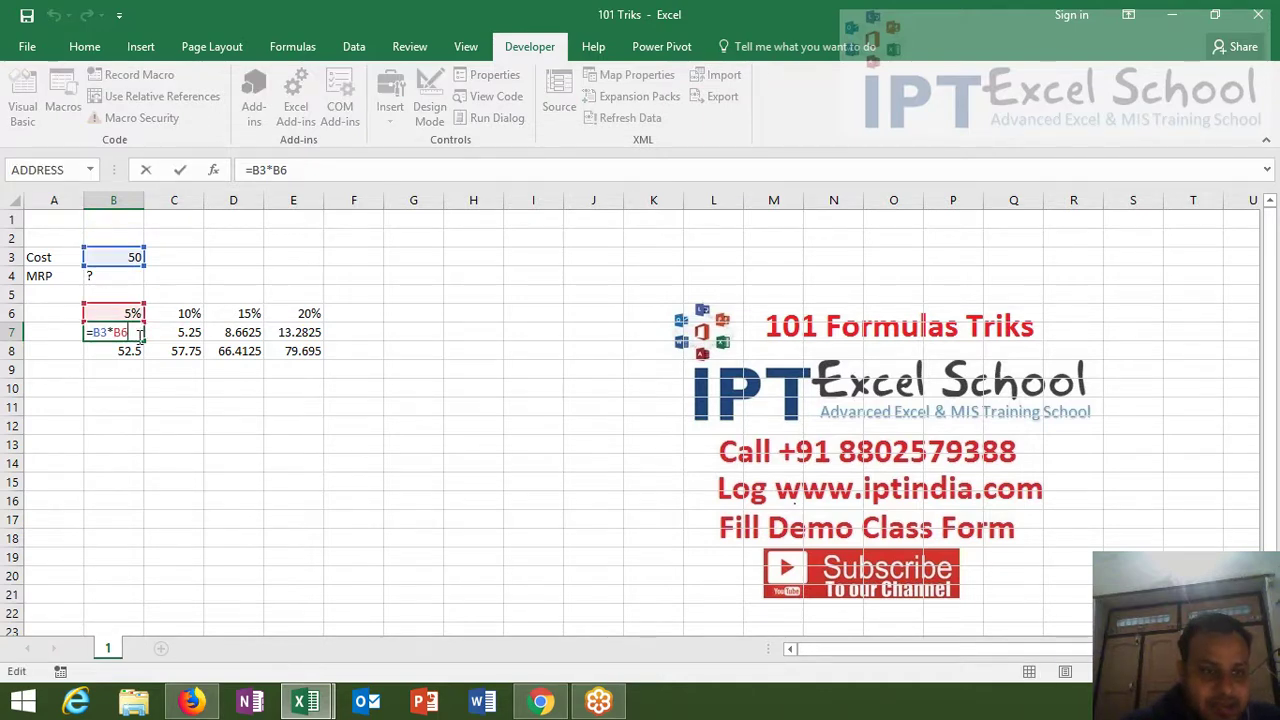
Step: Rewrite B7 as =B3*5% and C7 as =B8*10%, dropping the row-6 references
{"action": "key", "text": "BackSpace"}
{"action": "key", "text": "BackSpace"}
{"action": "type", "text": "5"}
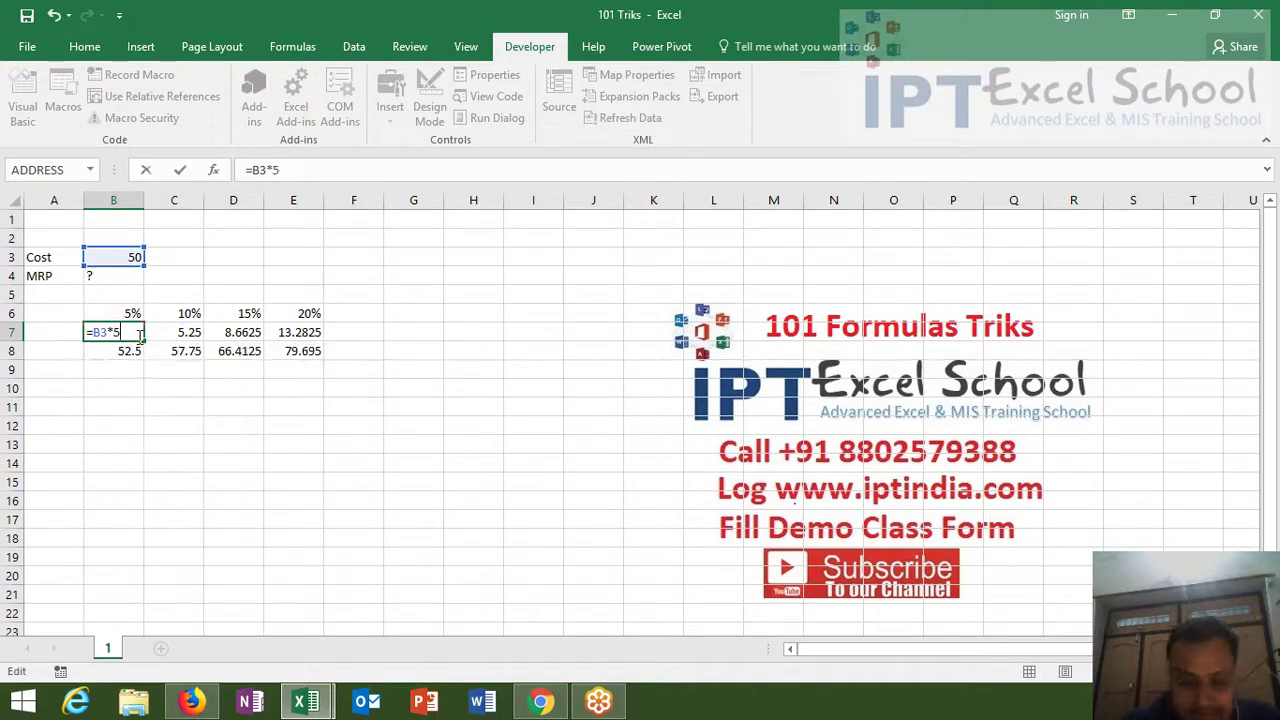
{"action": "type", "text": "%"}
{"action": "key", "text": "Return"}
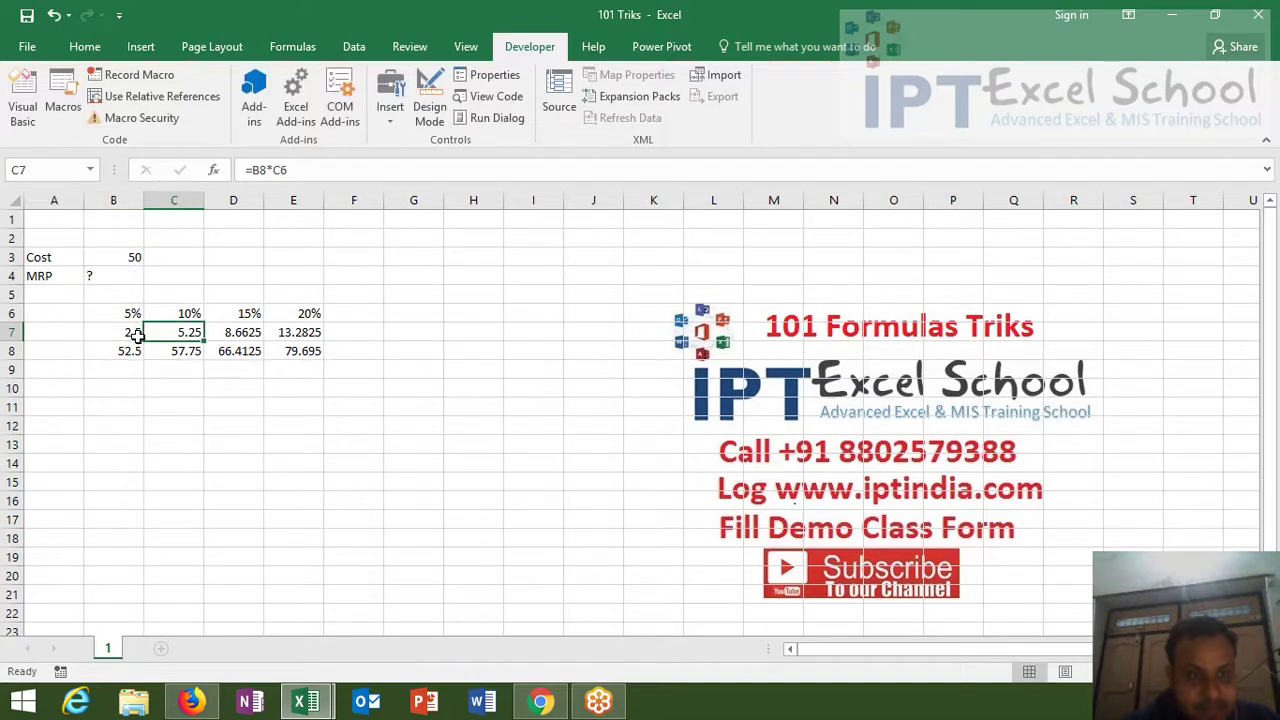
{"action": "left_click", "coordinate": [306, 169]}
{"action": "key", "text": "BackSpace"}
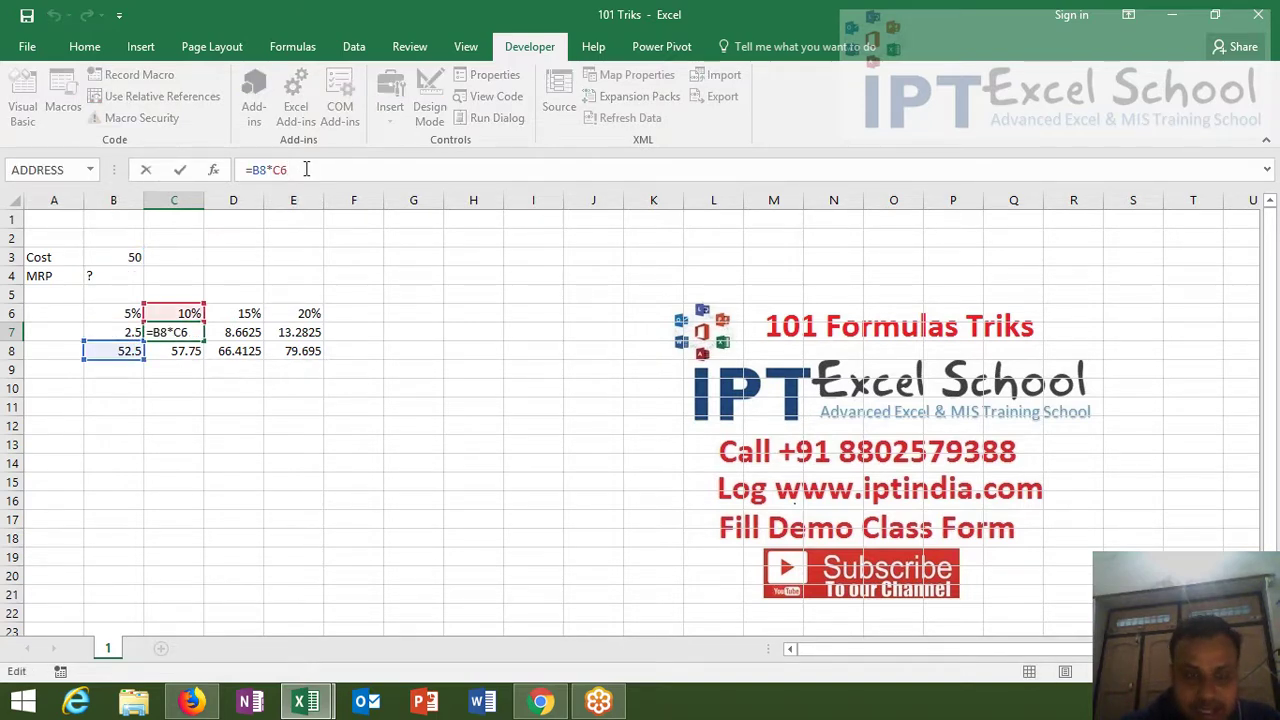
{"action": "key", "text": "BackSpace"}
{"action": "type", "text": "10"}
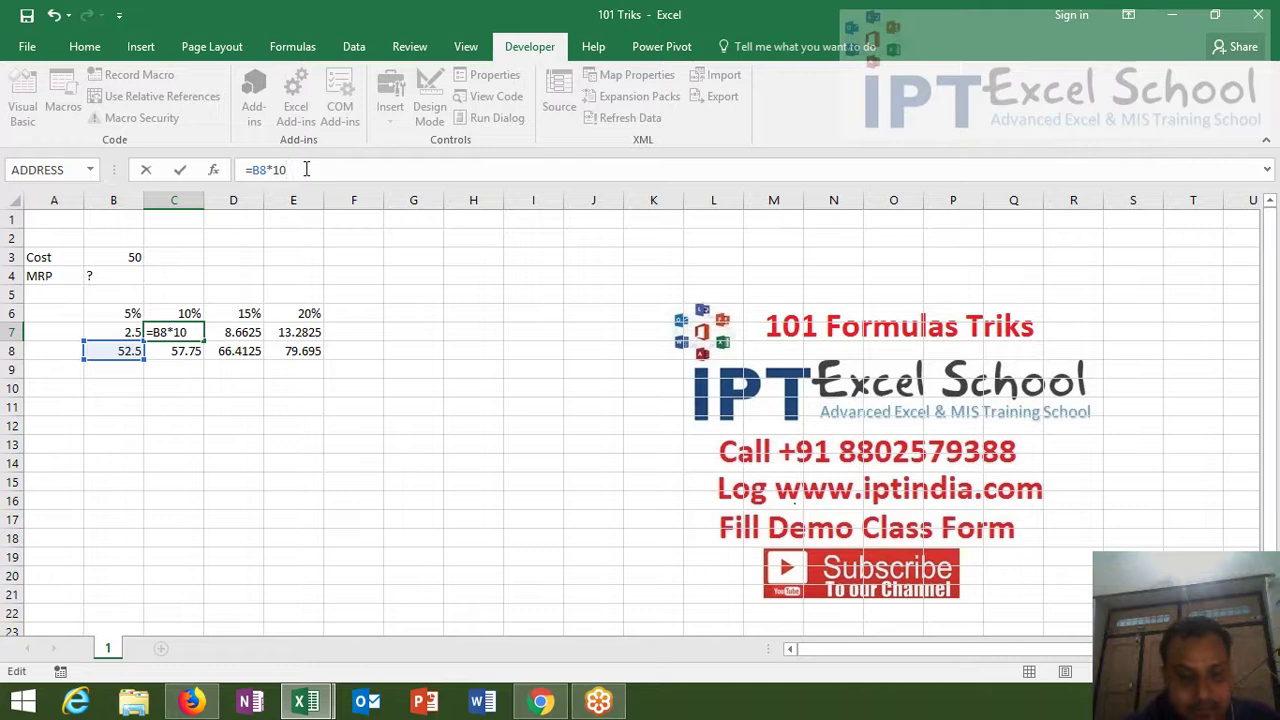
{"action": "type", "text": "%"}
{"action": "key", "text": "Tab"}
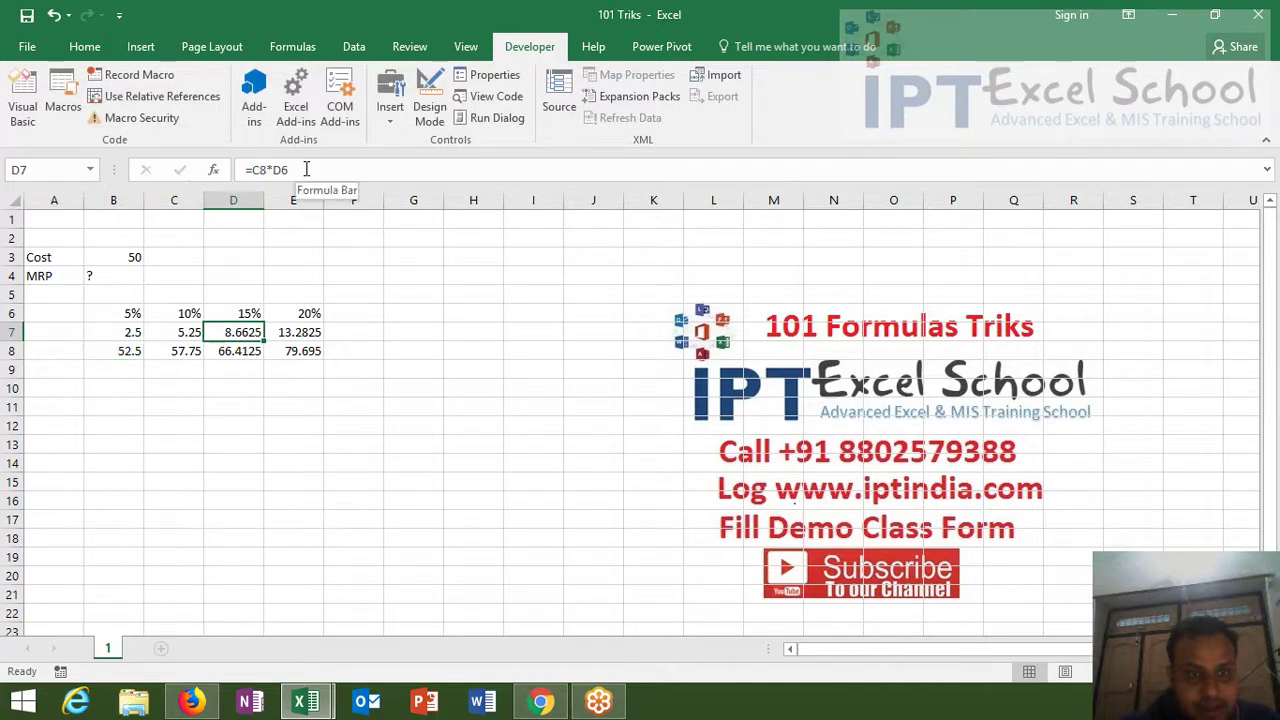
Step: Rewrite D7 to multiply C8 by a typed 15% instead of D6
{"action": "double_click", "coordinate": [306, 169]}
{"action": "key", "text": "BackSpace"}
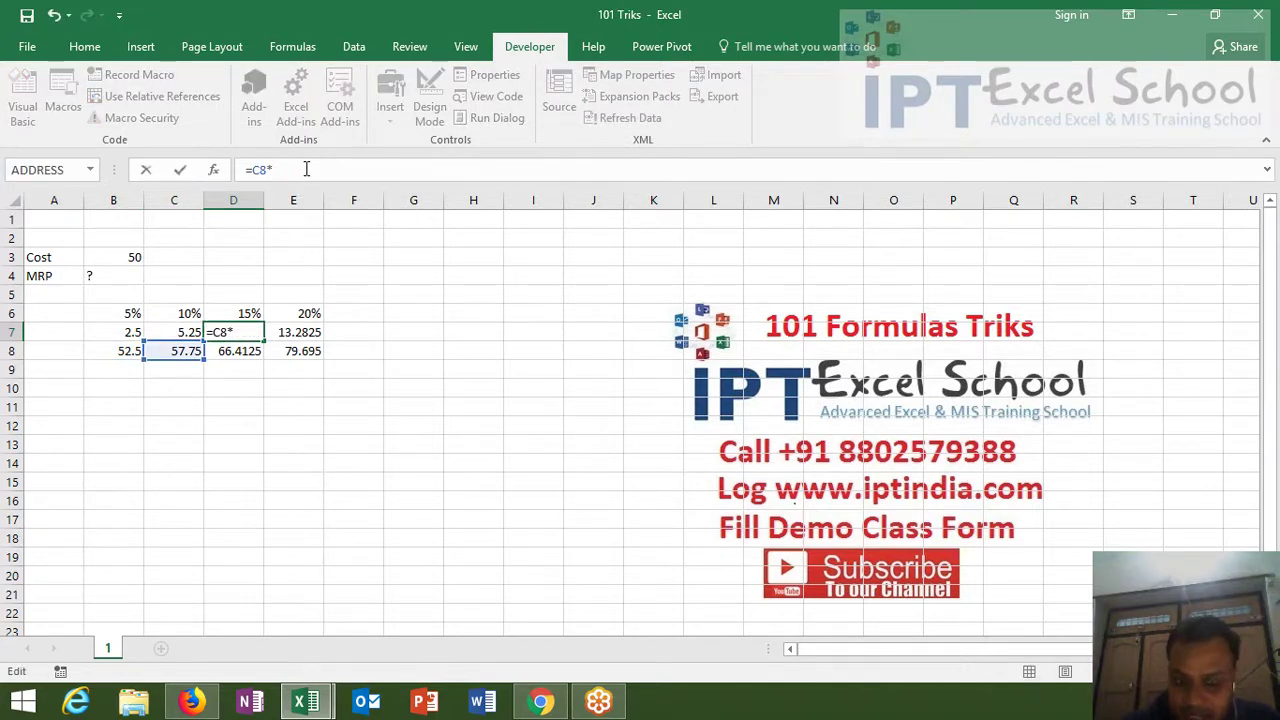
{"action": "type", "text": "20%"}
{"action": "key", "text": "Tab"}
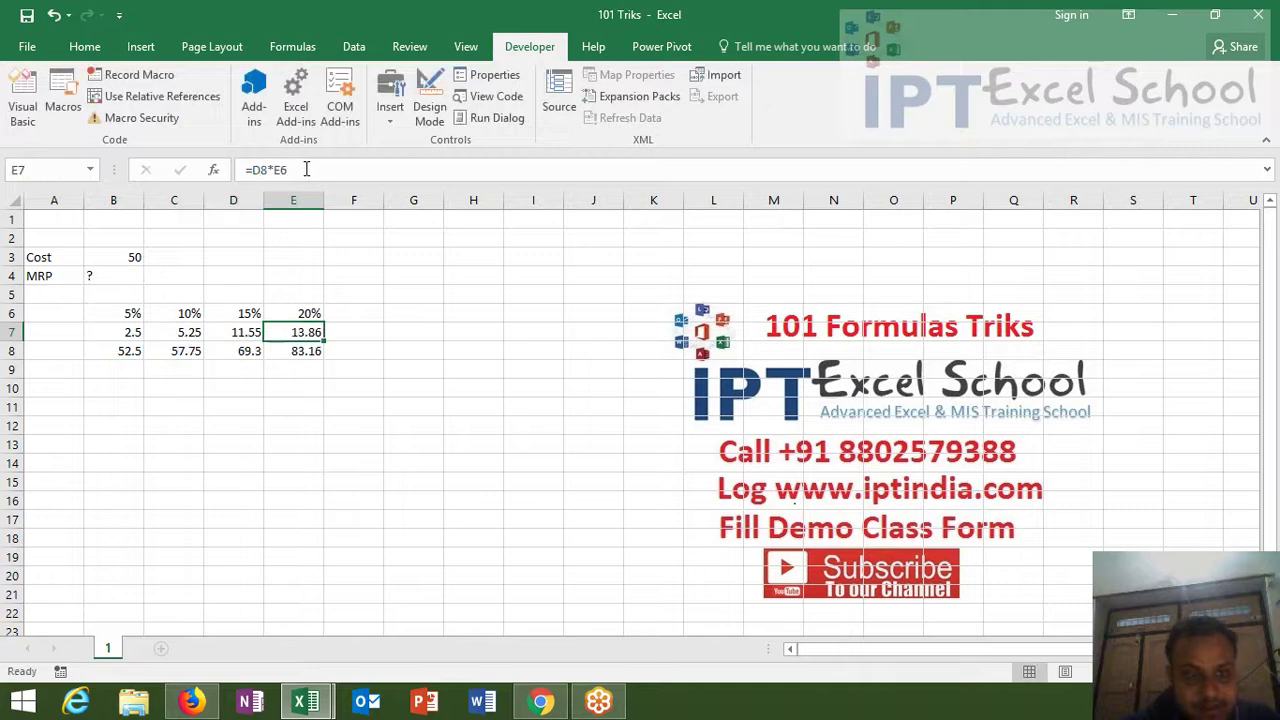
{"action": "left_click", "coordinate": [306, 169]}
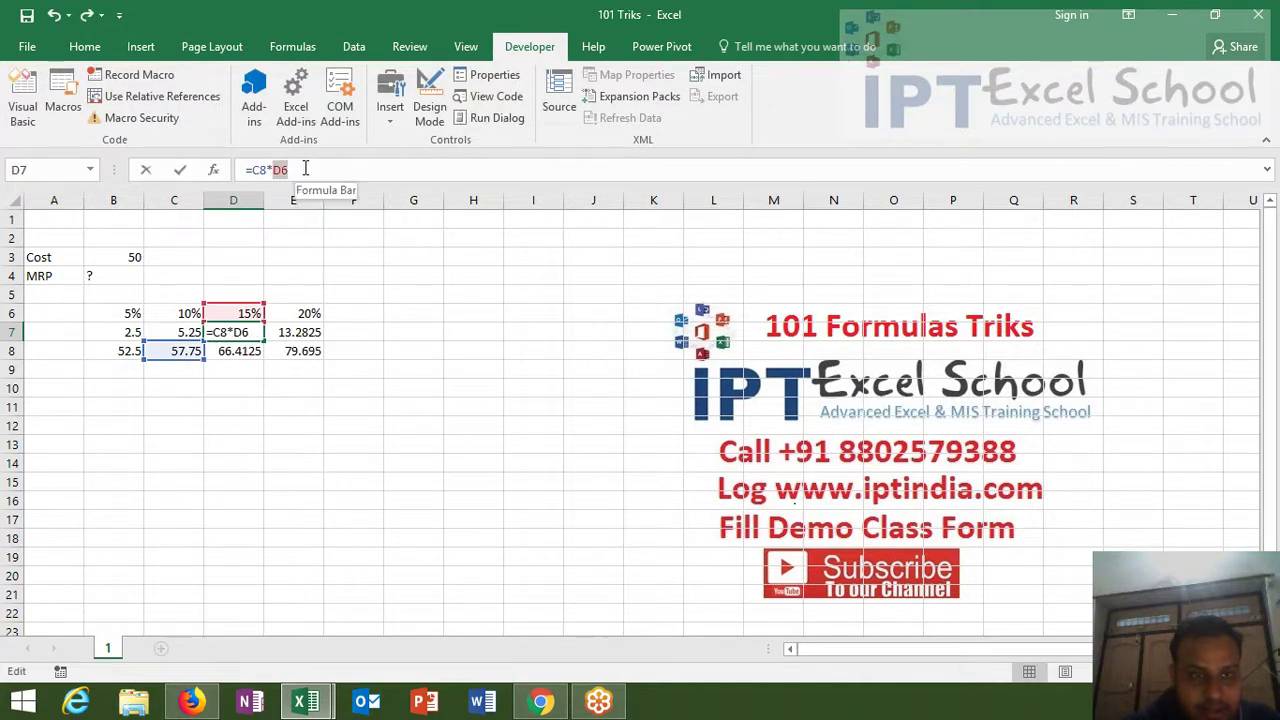
{"action": "key", "text": "BackSpace"}
{"action": "key", "text": "BackSpace"}
{"action": "type", "text": "15"}
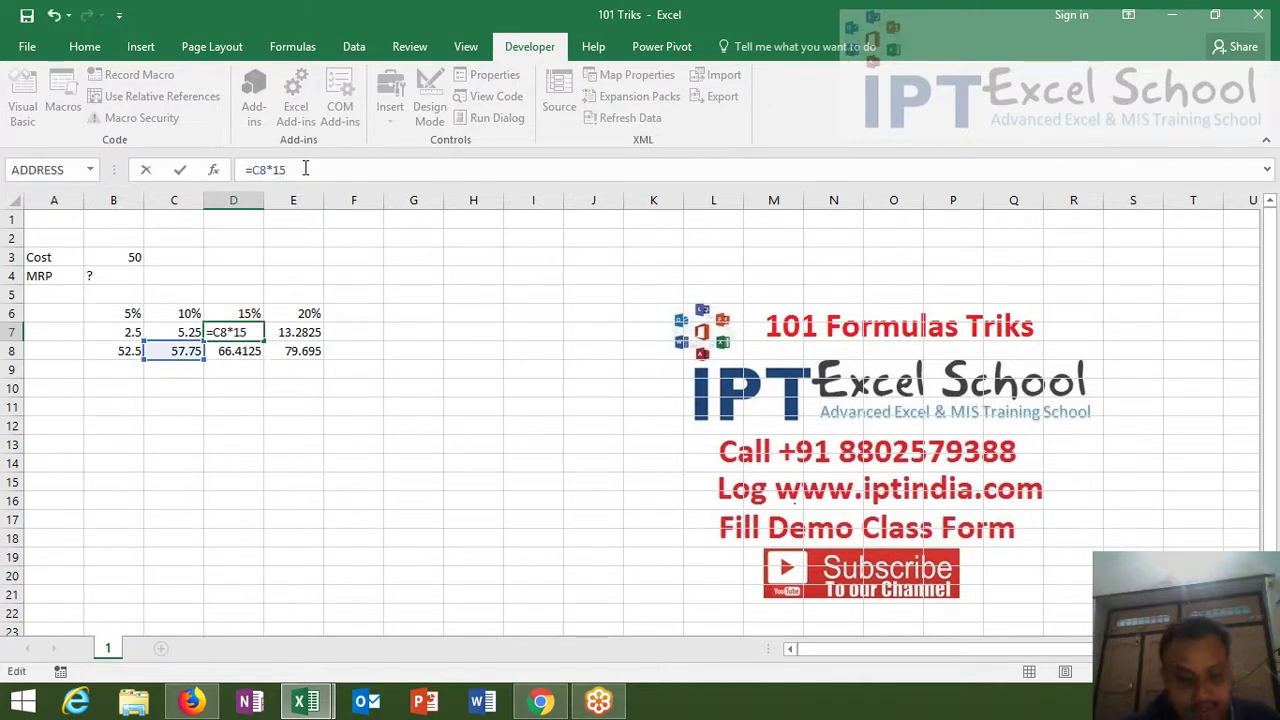
{"action": "key", "text": "Tab"}
Step: Rewrite E7 as =D8*20%, replacing the E6 reference
{"action": "left_click", "coordinate": [306, 169]}
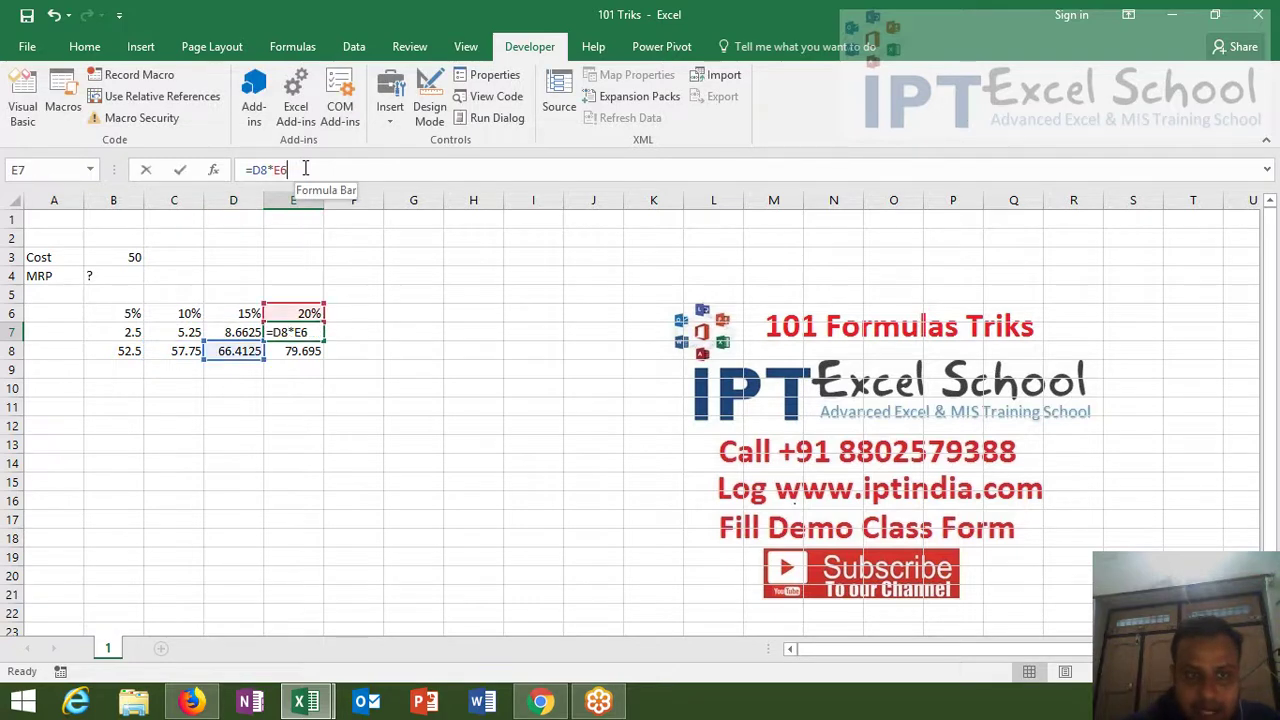
{"action": "key", "text": "BackSpace"}
{"action": "key", "text": "BackSpace"}
{"action": "type", "text": "20"}
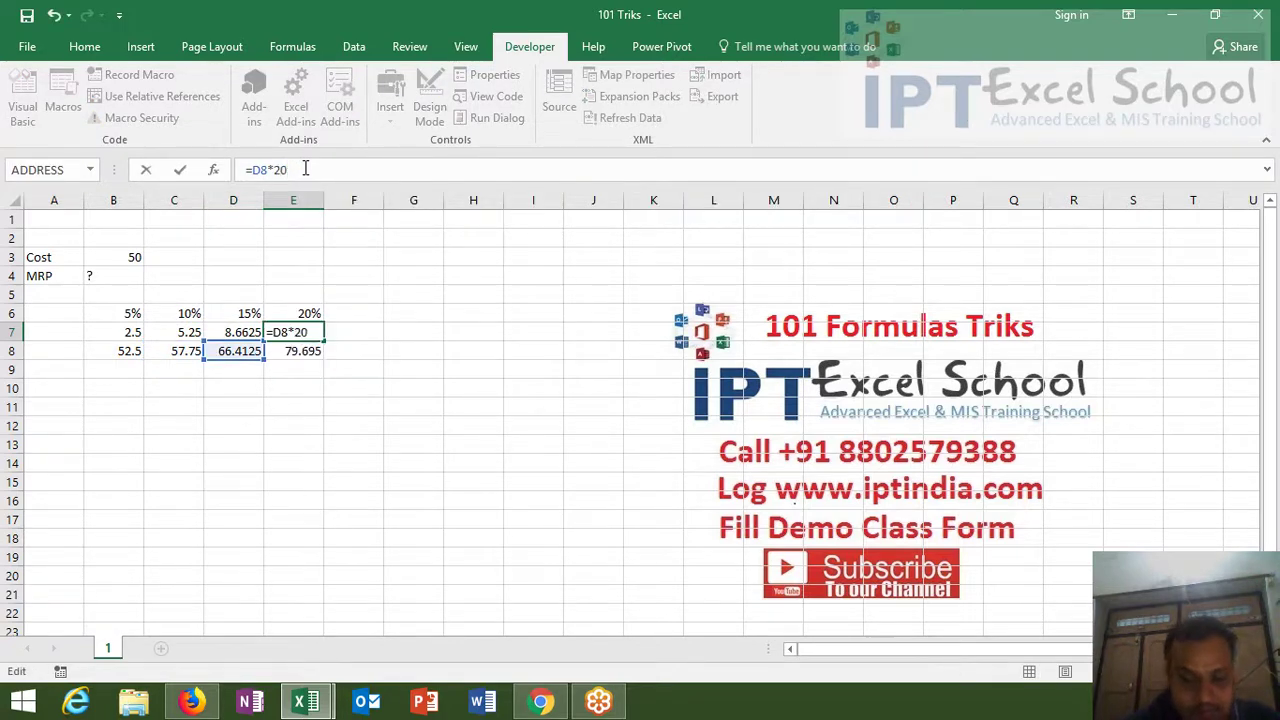
{"action": "type", "text": "%"}
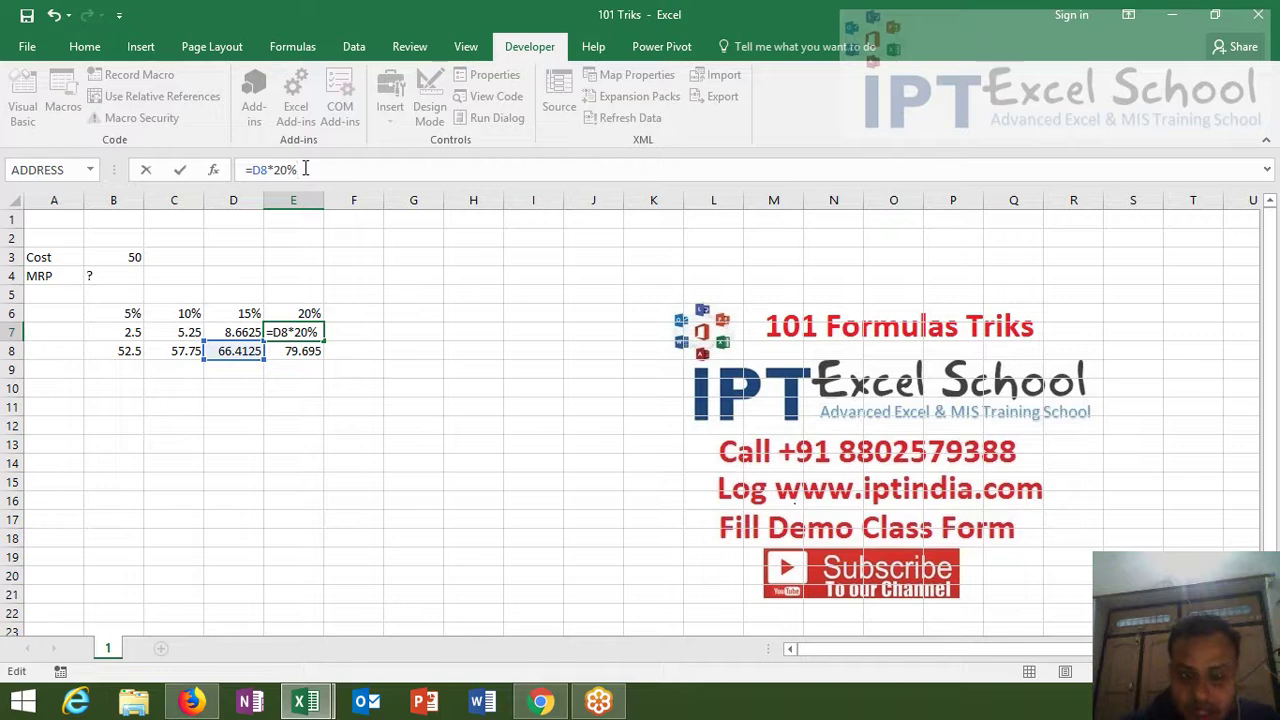
{"action": "key", "text": "Return"}
{"action": "key", "text": "Up"}
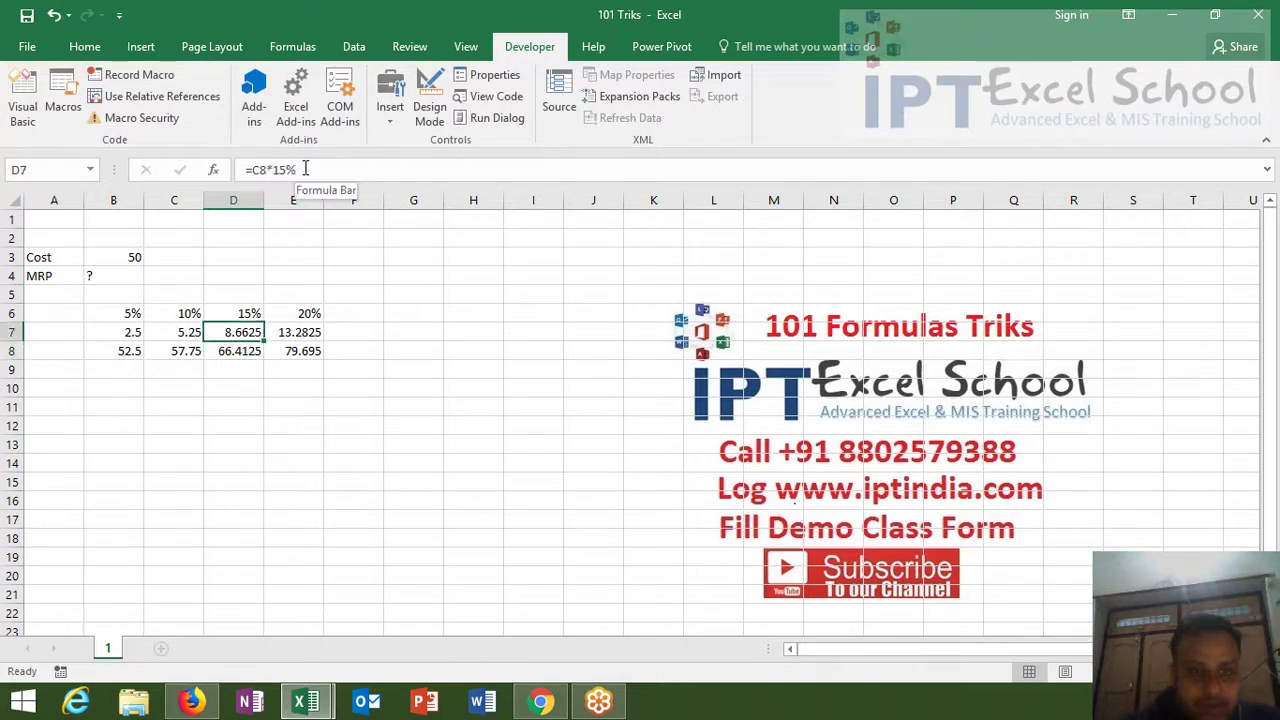
{"action": "key", "text": "Up"}
{"action": "key", "text": "Left"}
{"action": "key", "text": "Left"}
{"action": "key", "text": "shift+Right"}
{"action": "key", "text": "shift+Right"}
{"action": "key", "text": "shift+Right"}
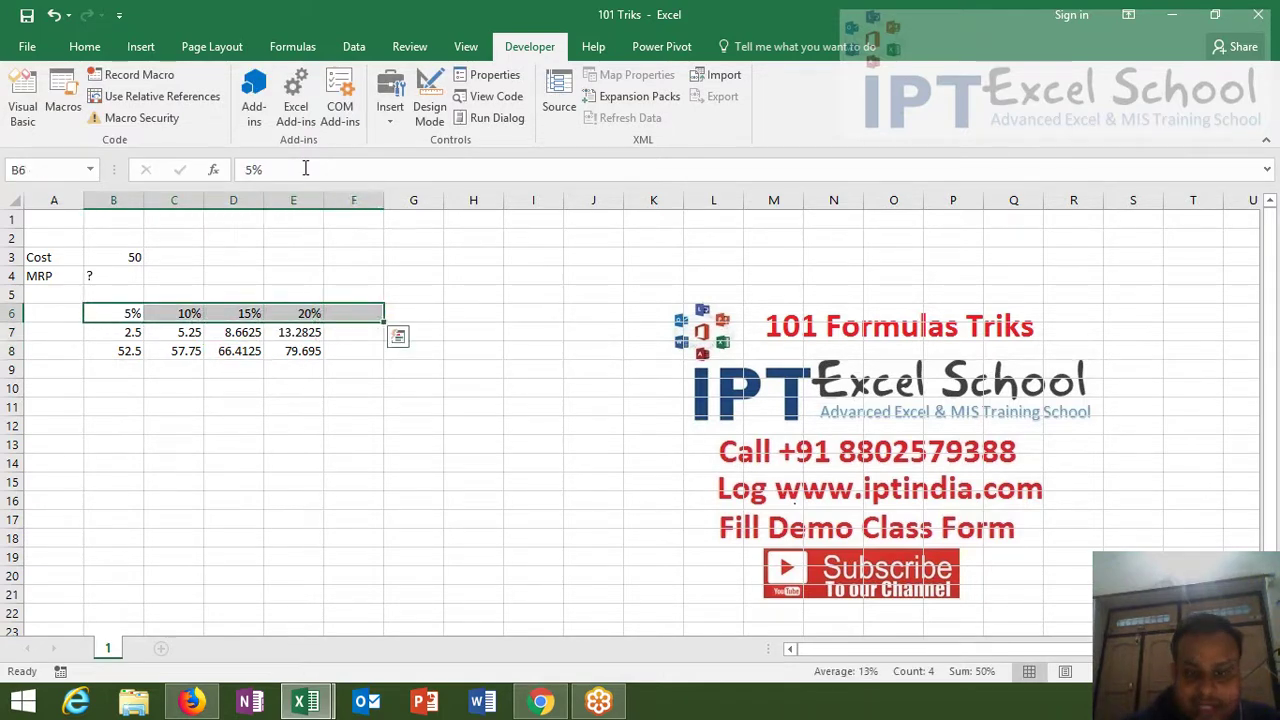
Step: Clear the percentages from B6:E6 and check B7's markup formula
{"action": "key", "text": "Delete"}
{"action": "key", "text": "Down"}
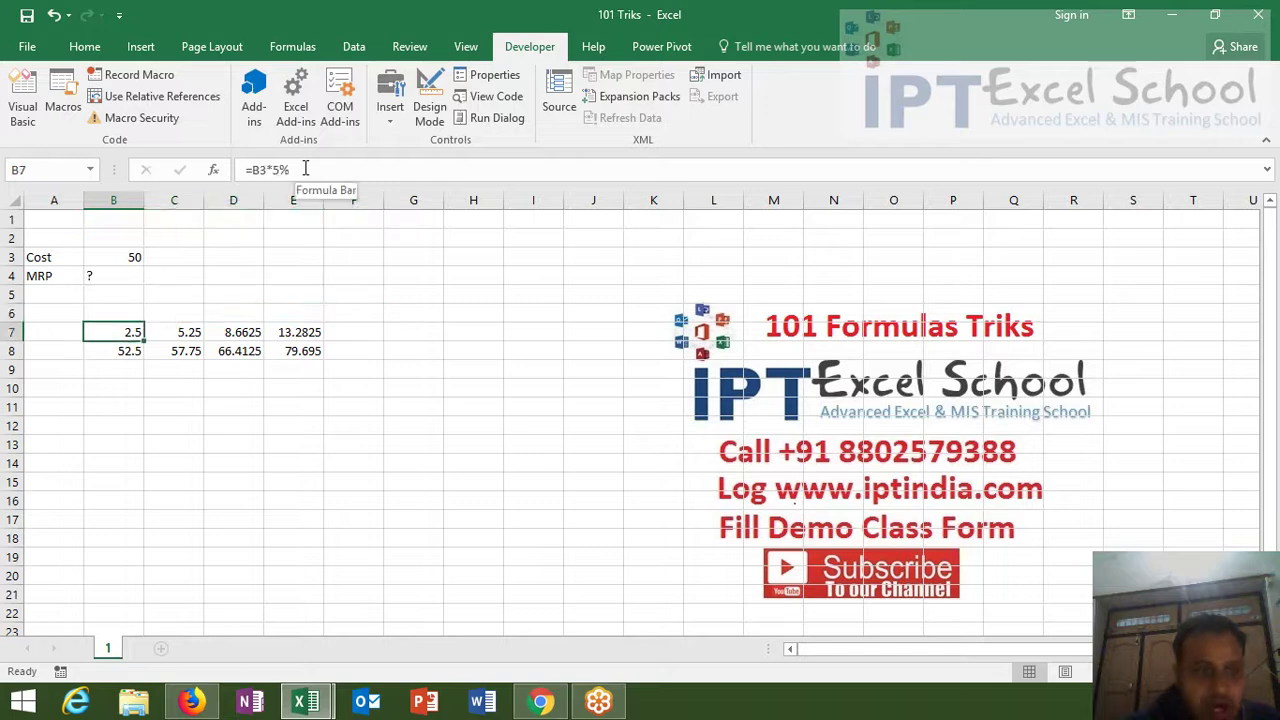
{"action": "key", "text": "F2"}
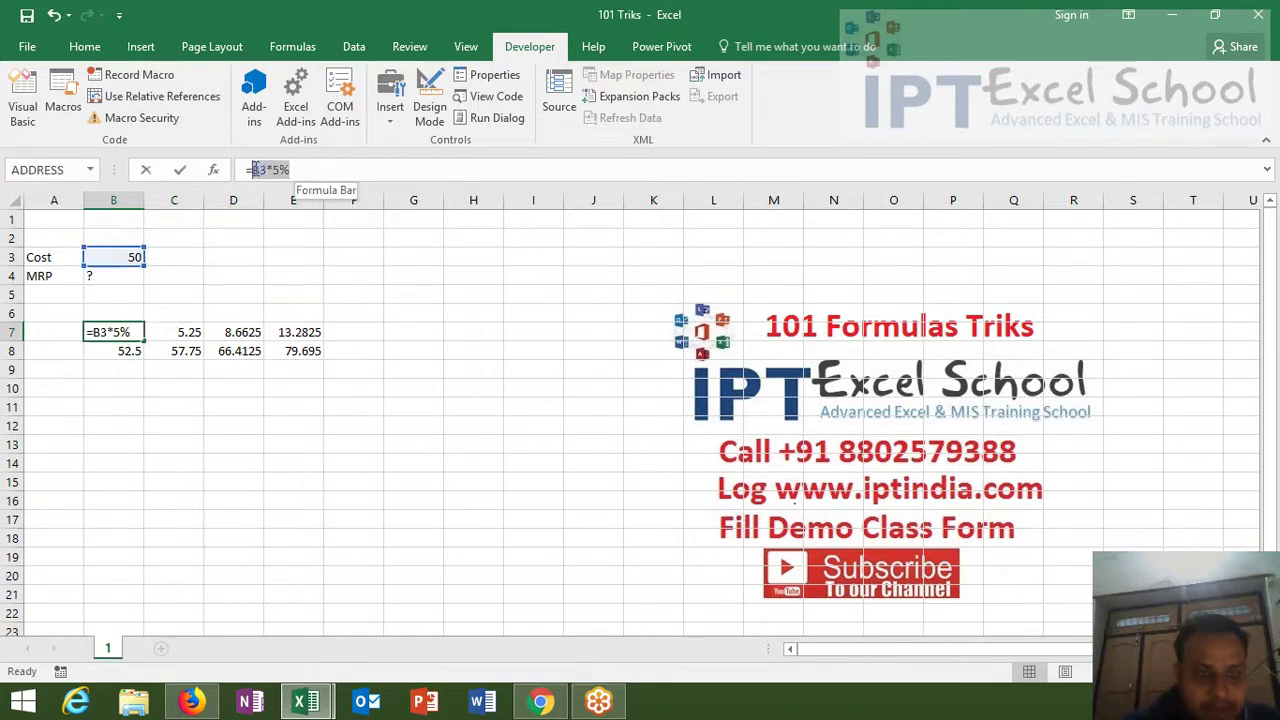
{"action": "left_click", "coordinate": [255, 170]}
{"action": "key", "text": "Escape"}
{"action": "key", "text": "Down"}
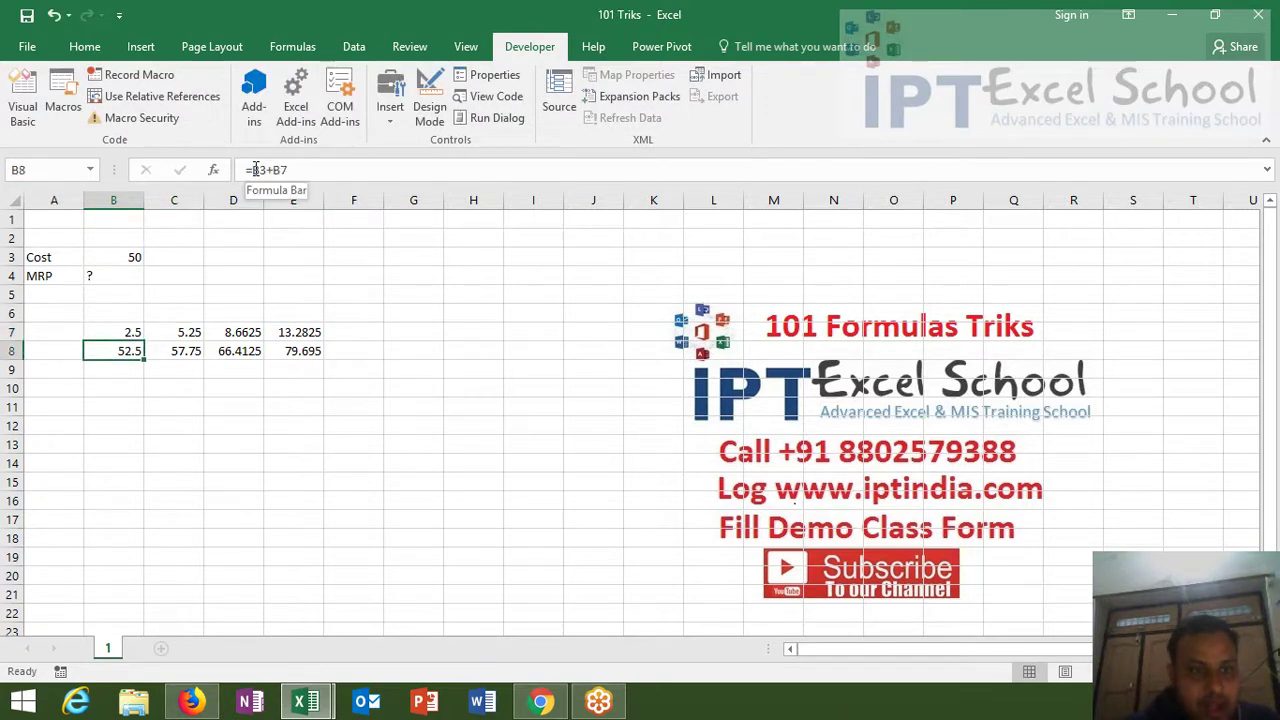
Step: Change B8 to =B3+(B3*5%) for 52.5 and clear the 2.5 from B7
{"action": "left_click", "coordinate": [277, 172]}
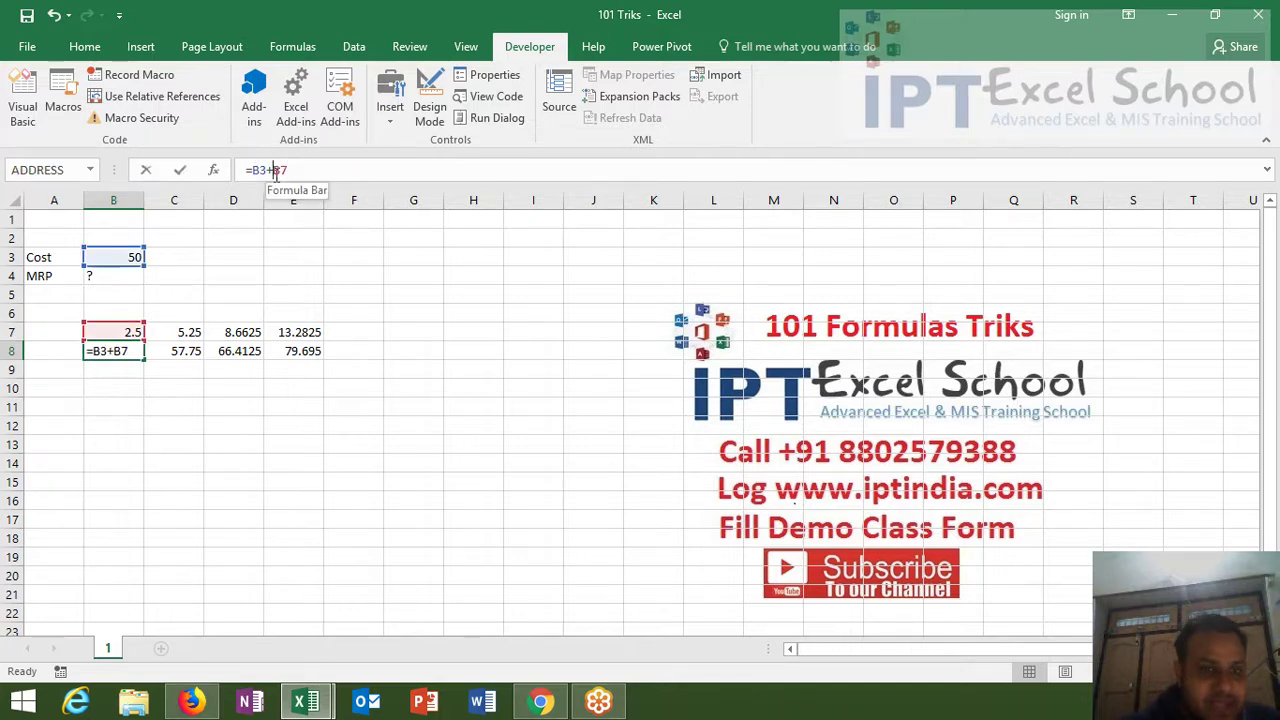
{"action": "type", "text": "("}
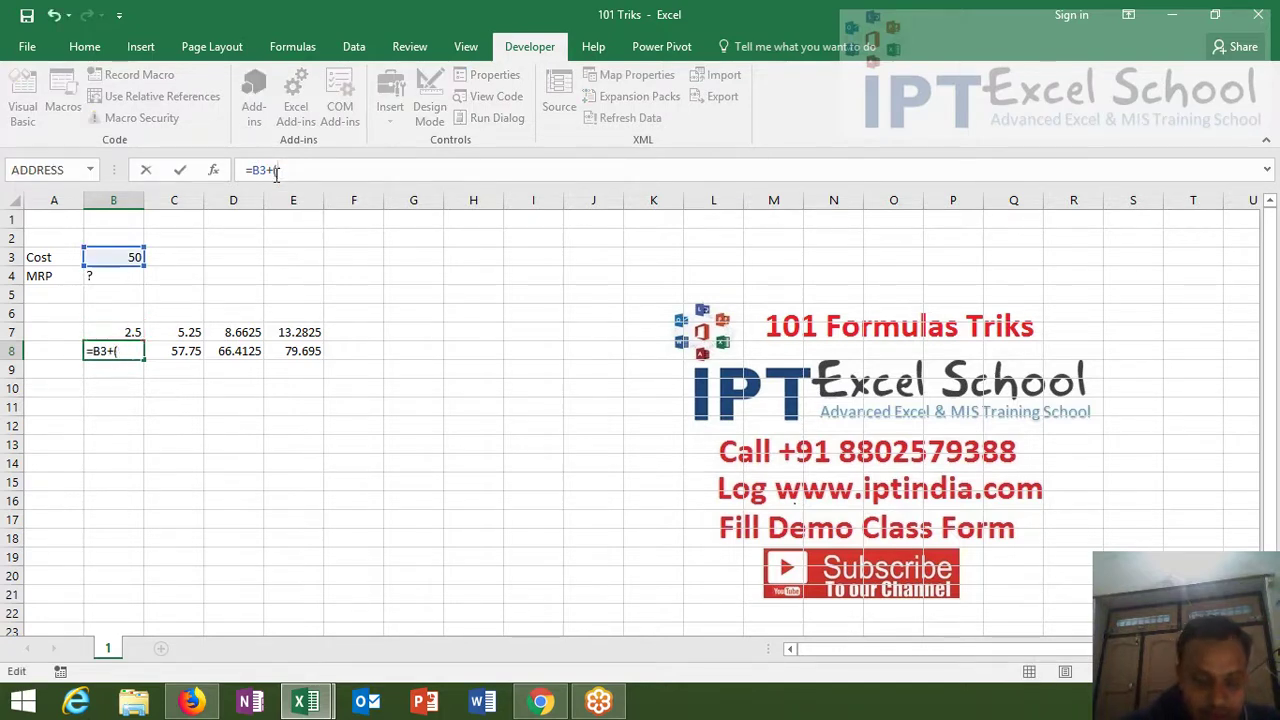
{"action": "type", "text": "B3*5%"}
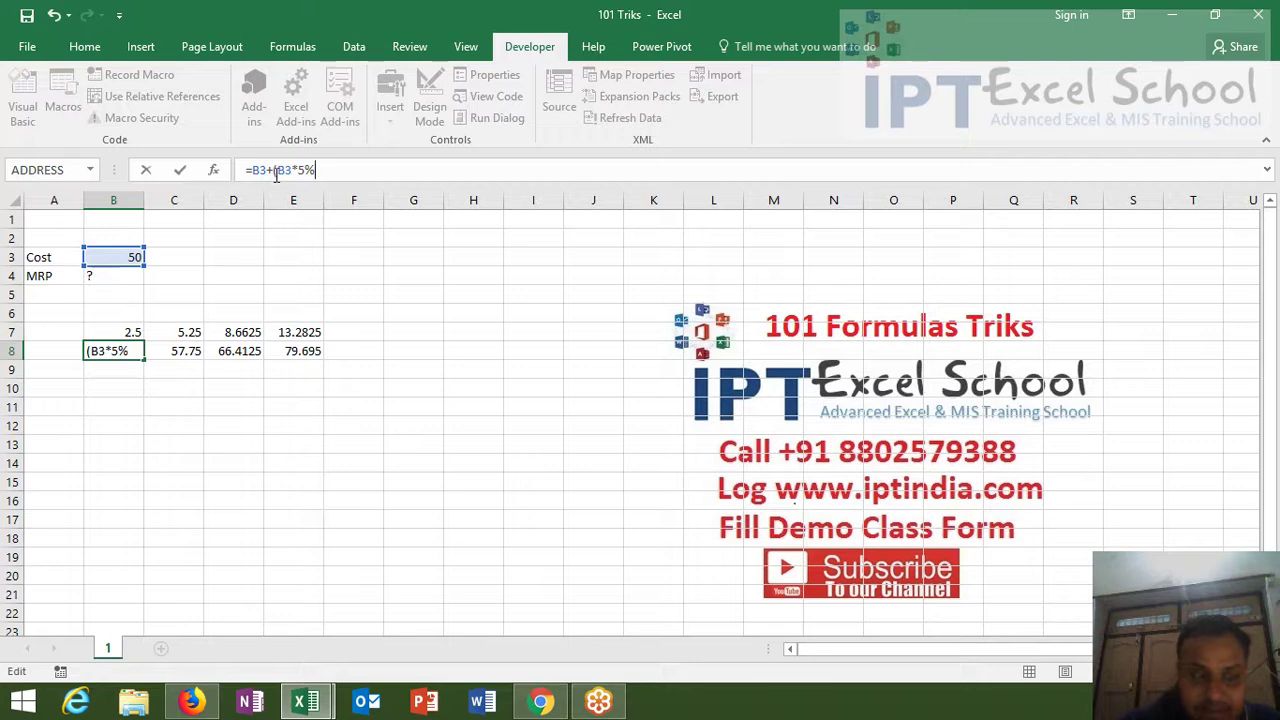
{"action": "key", "text": "Return"}
{"action": "key", "text": "Up"}
{"action": "key", "text": "Up"}
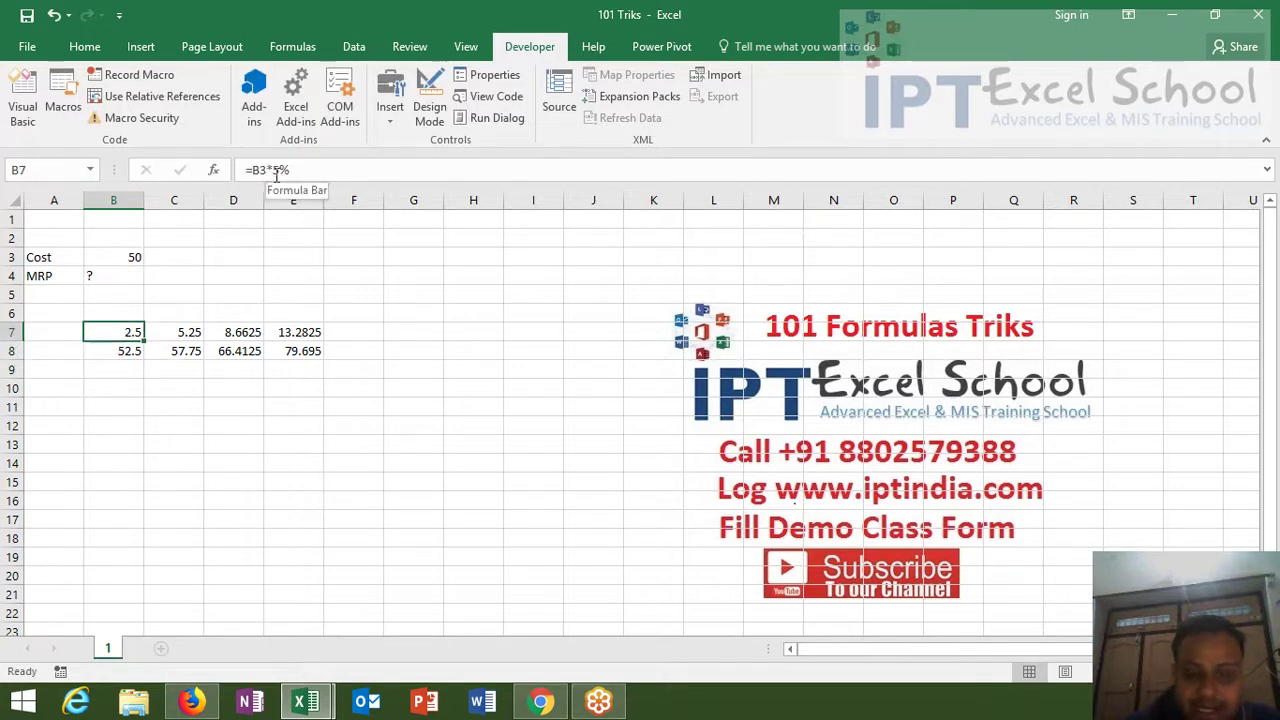
{"action": "key", "text": "Delete"}
{"action": "key", "text": "Down"}
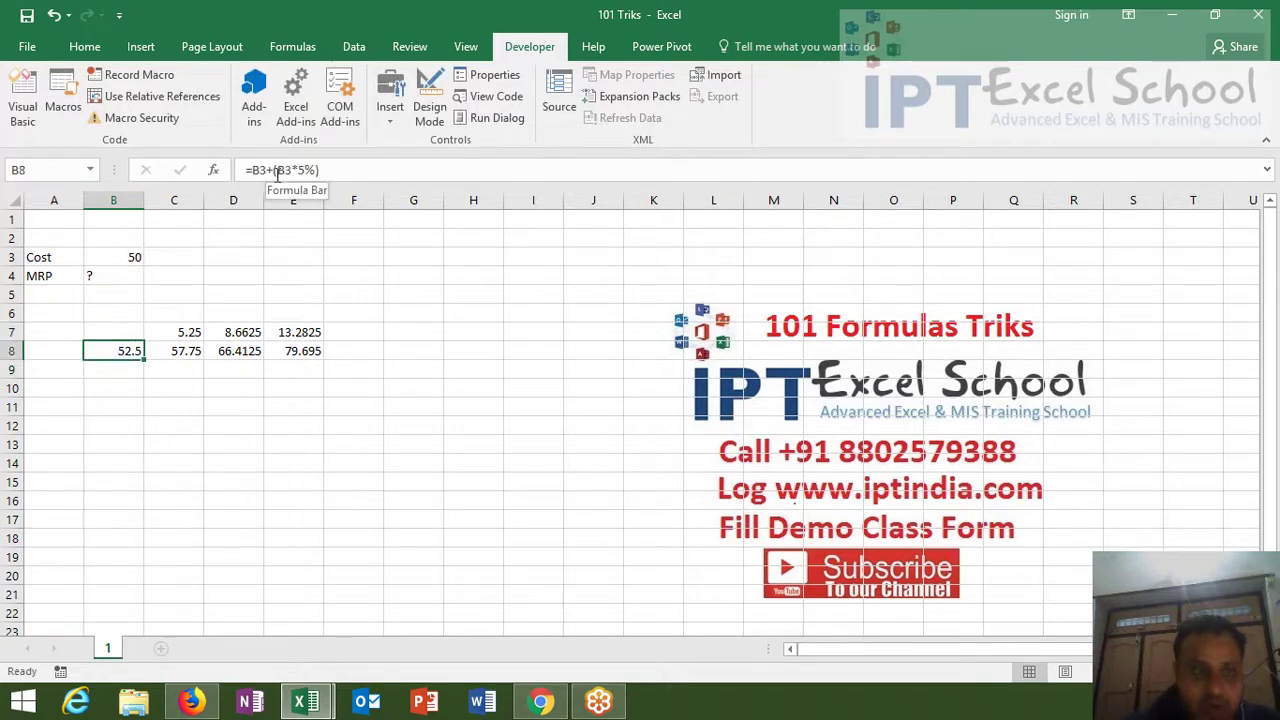
{"action": "left_click_drag", "start_coordinate": [252, 170], "coordinate": [327, 169]}
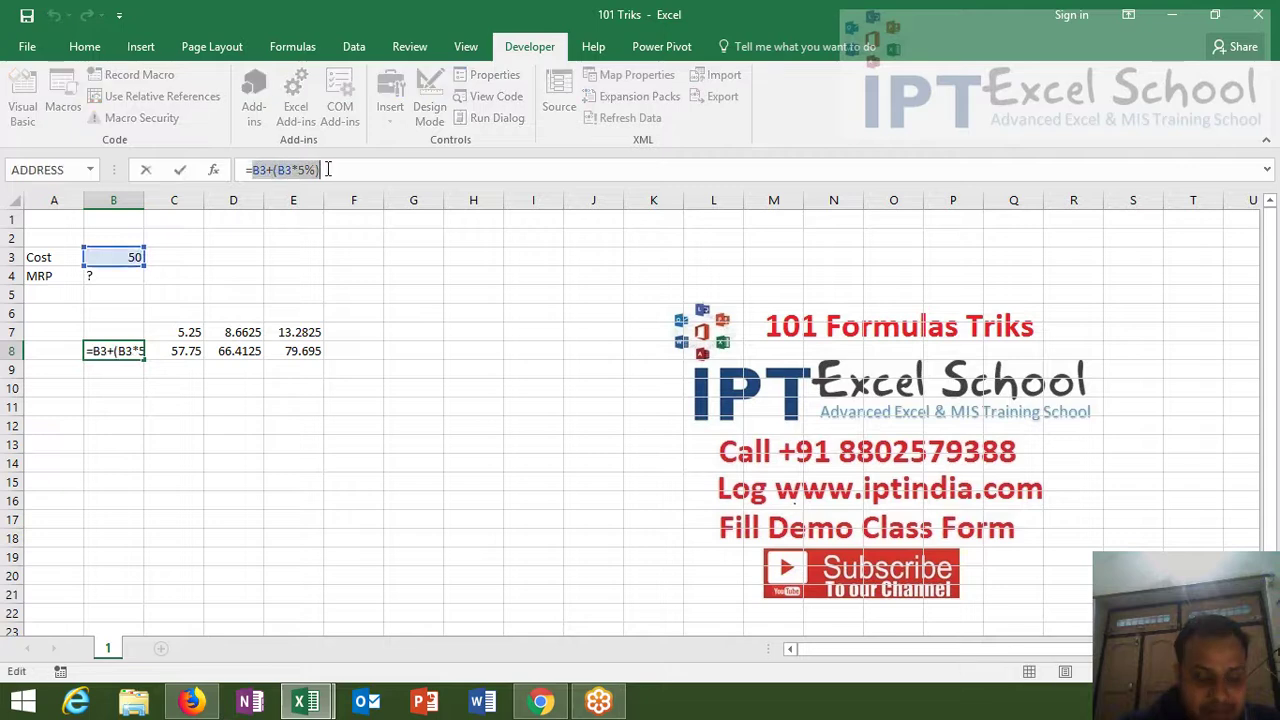
{"action": "key", "text": "Escape"}
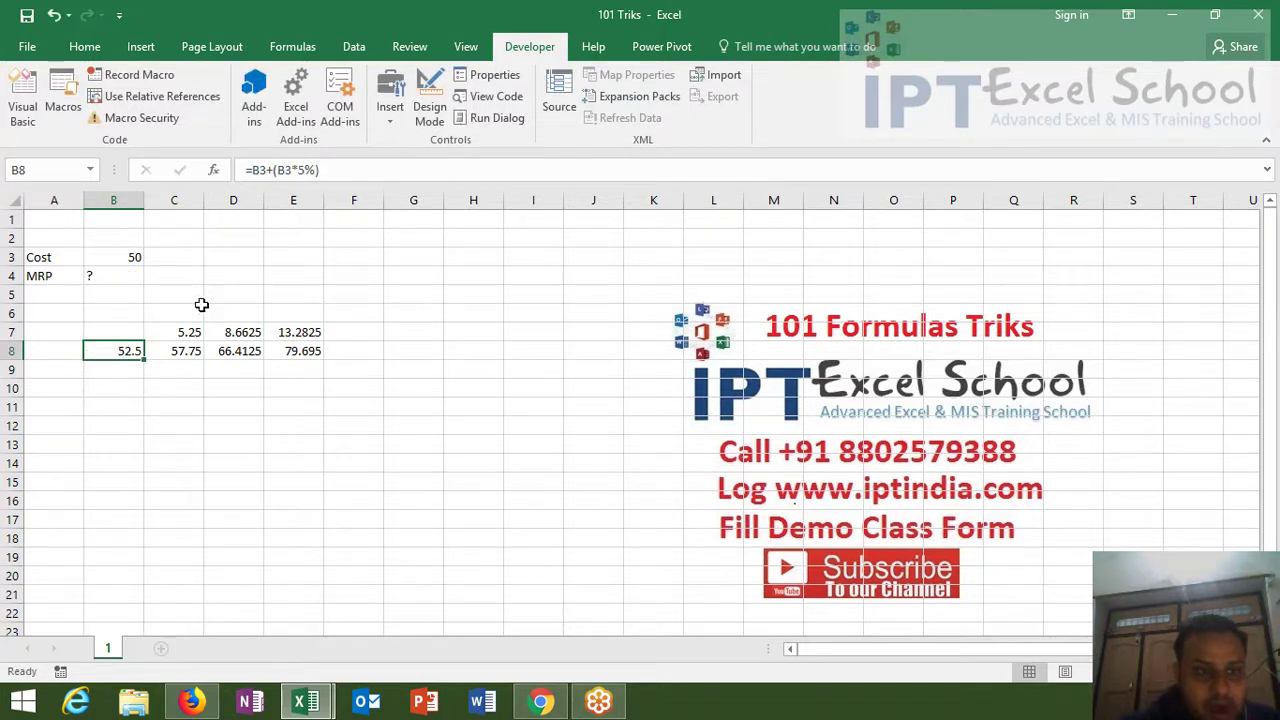
{"action": "left_click", "coordinate": [187, 336]}
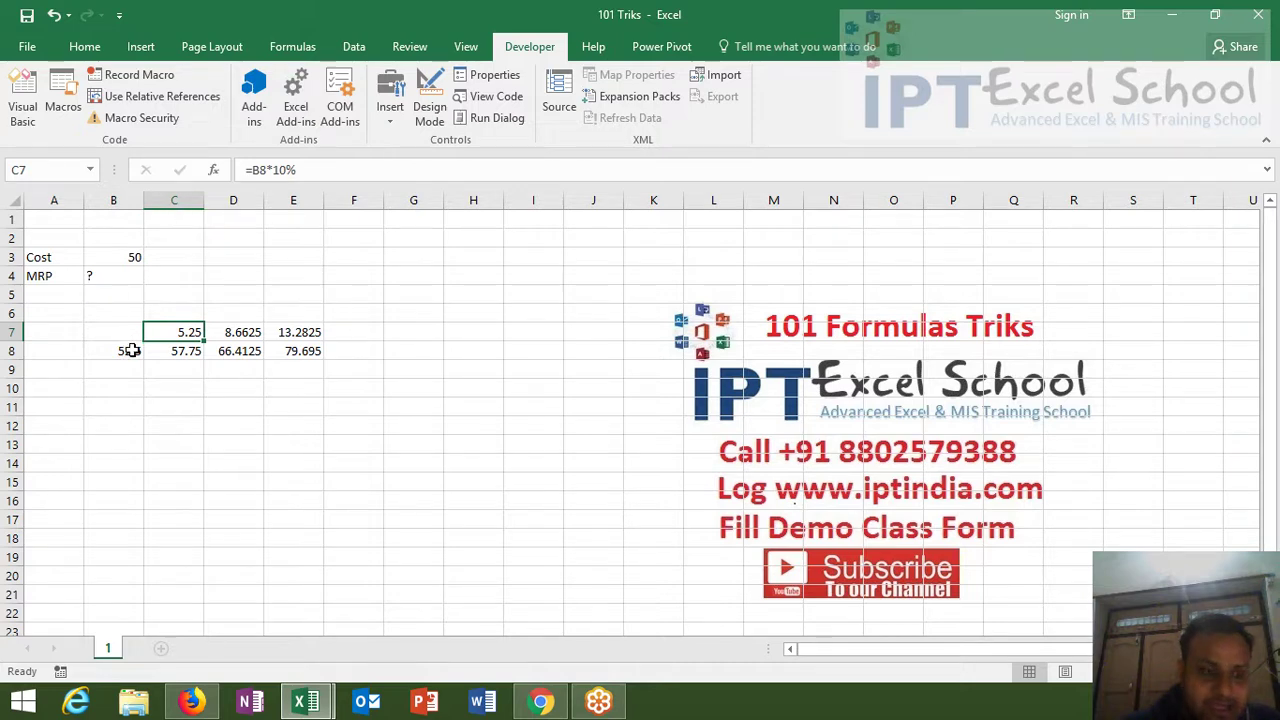
Step: Replace the B8 reference in C7 and the B7 reference in C8 with (B3+(B3*5%))
{"action": "double_click", "coordinate": [259, 171]}
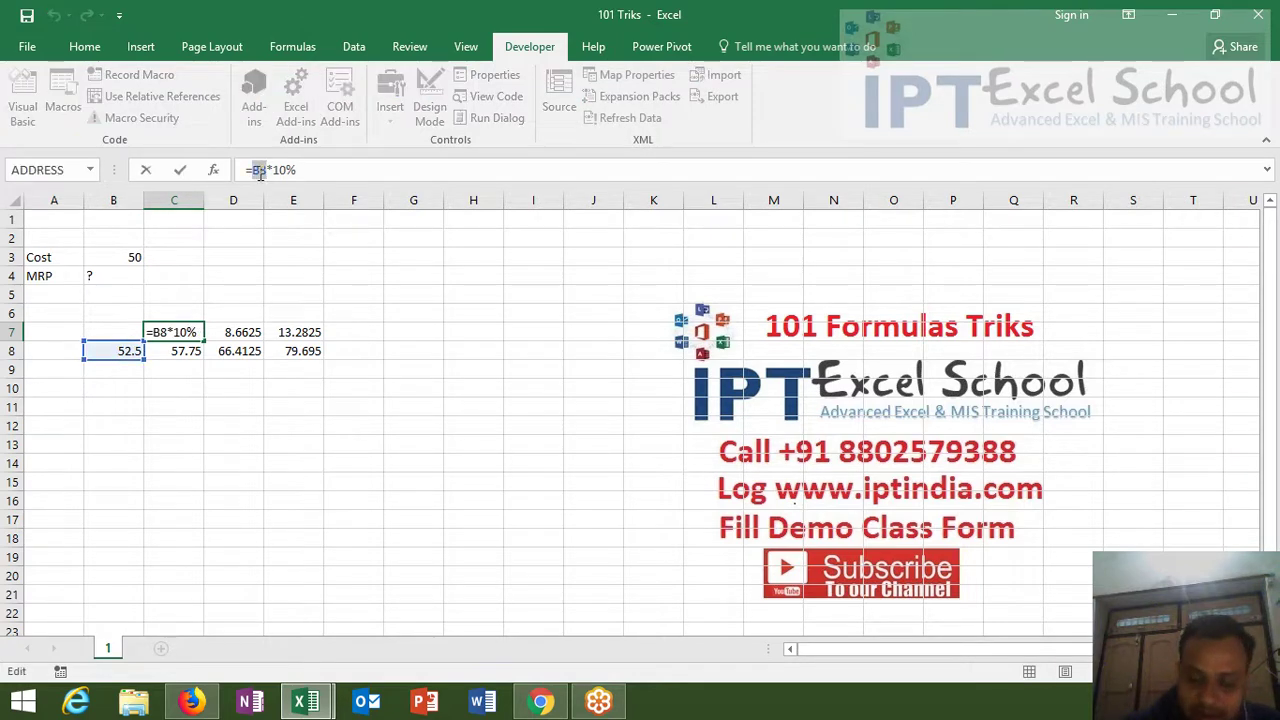
{"action": "key", "text": "BackSpace"}
{"action": "type", "text": "(B3+(B3*5%))"}
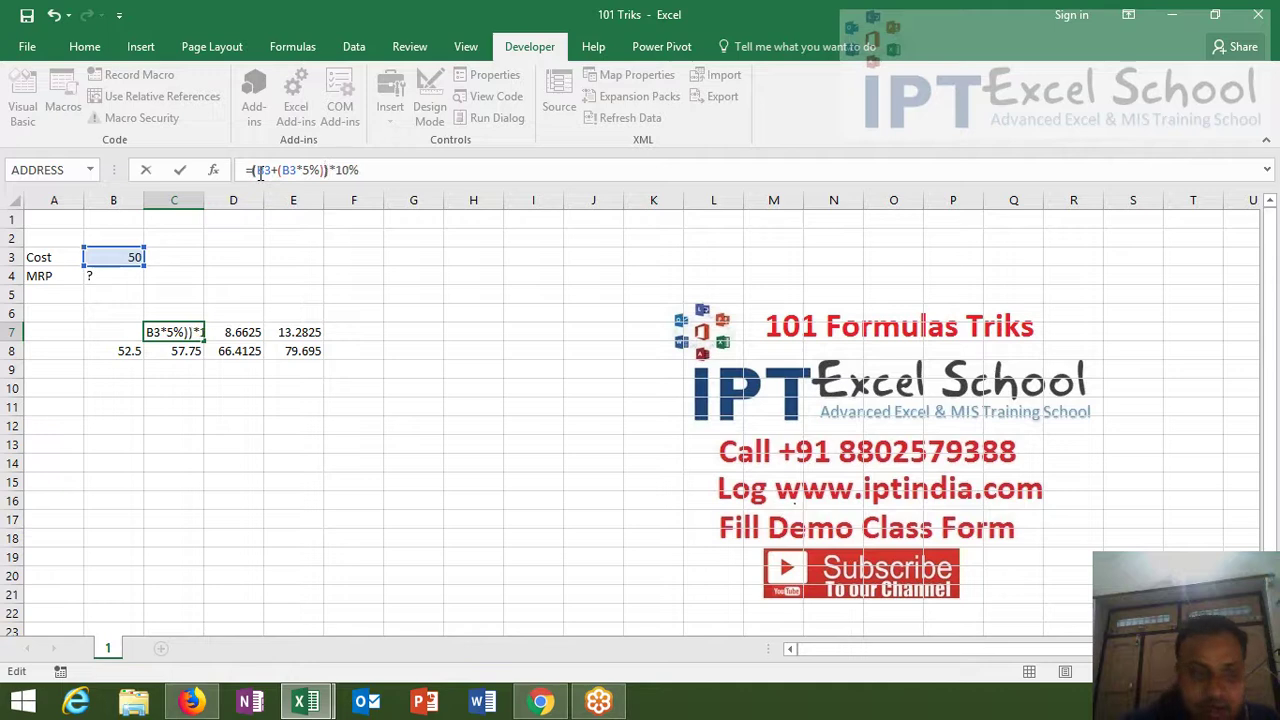
{"action": "key", "text": "Return"}
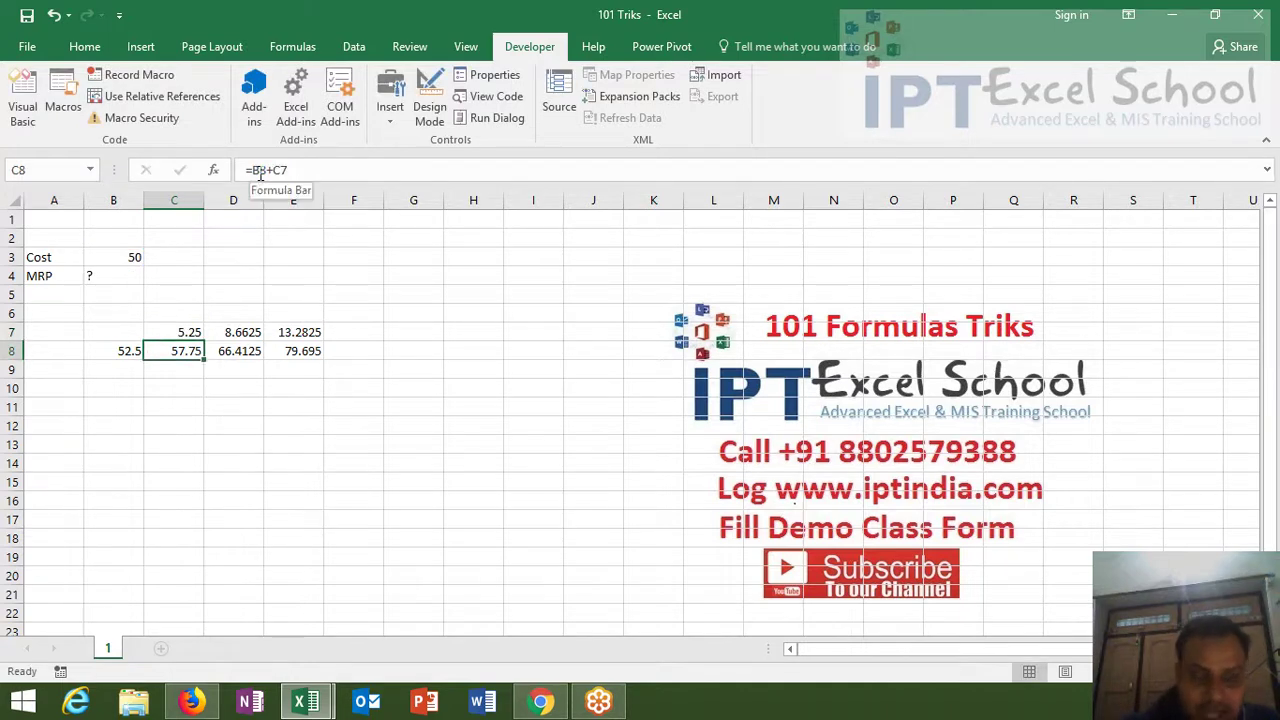
{"action": "double_click", "coordinate": [259, 171]}
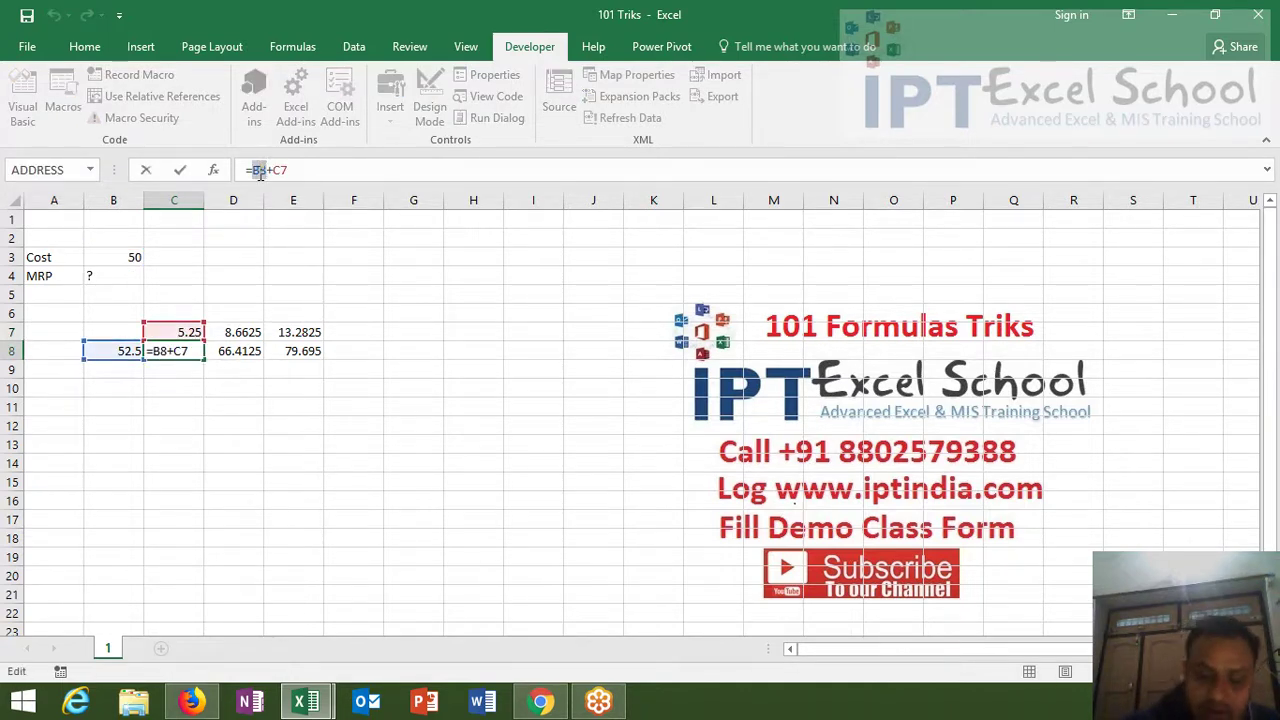
{"action": "type", "text": "(B3+(B3*5%))"}
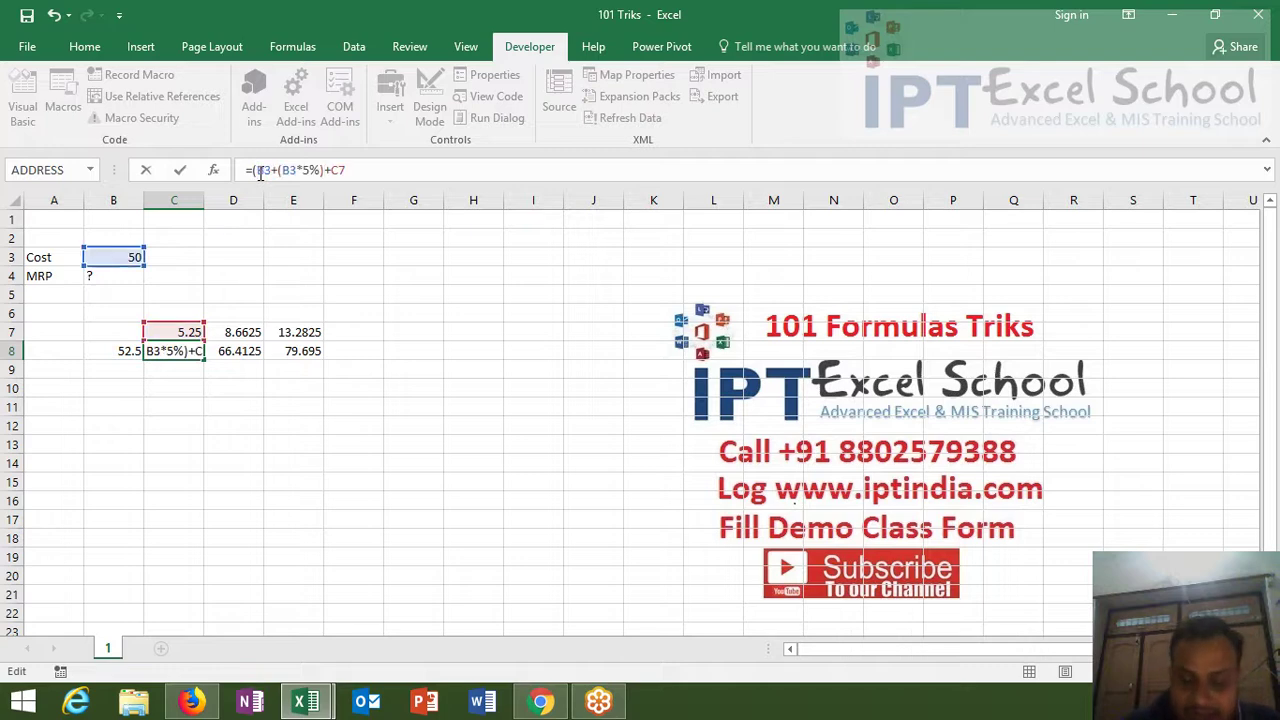
{"action": "type", "text": ")"}
{"action": "key", "text": "Return"}
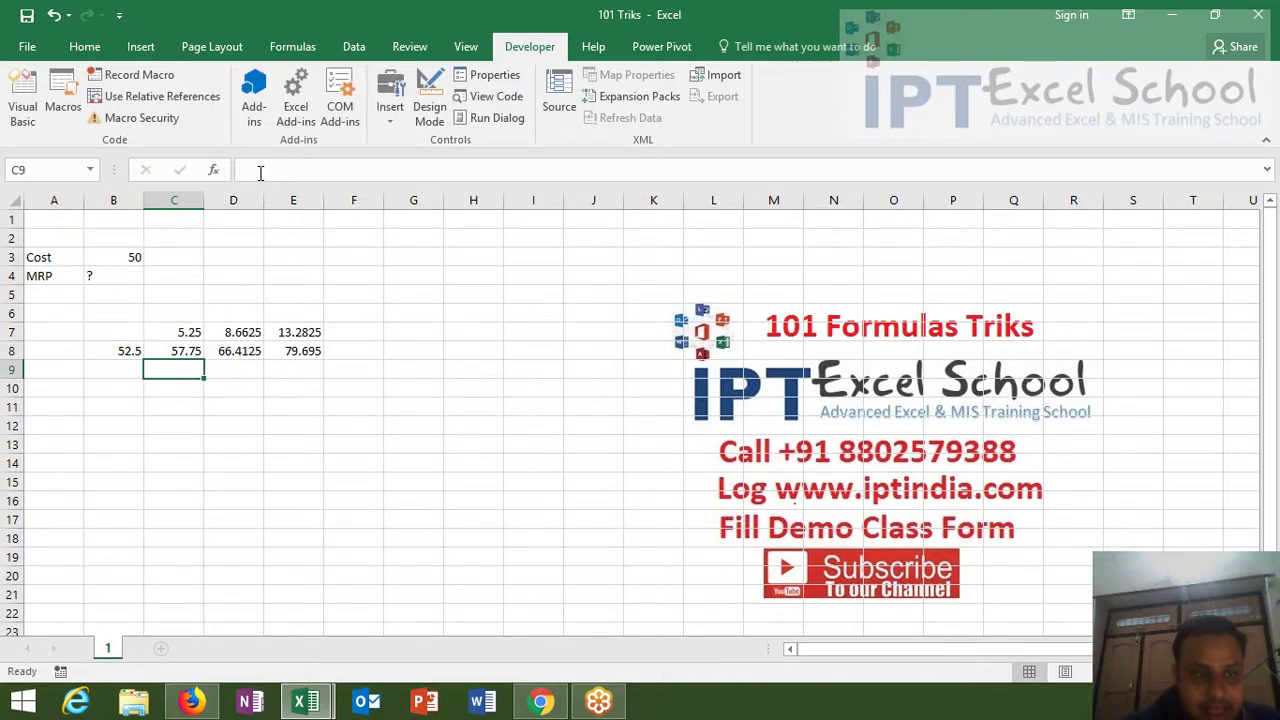
Step: Clear the 52.5 from B8 and evaluate C7's formula text with F9
{"action": "key", "text": "Up"}
{"action": "key", "text": "Left"}
{"action": "key", "text": "Delete"}
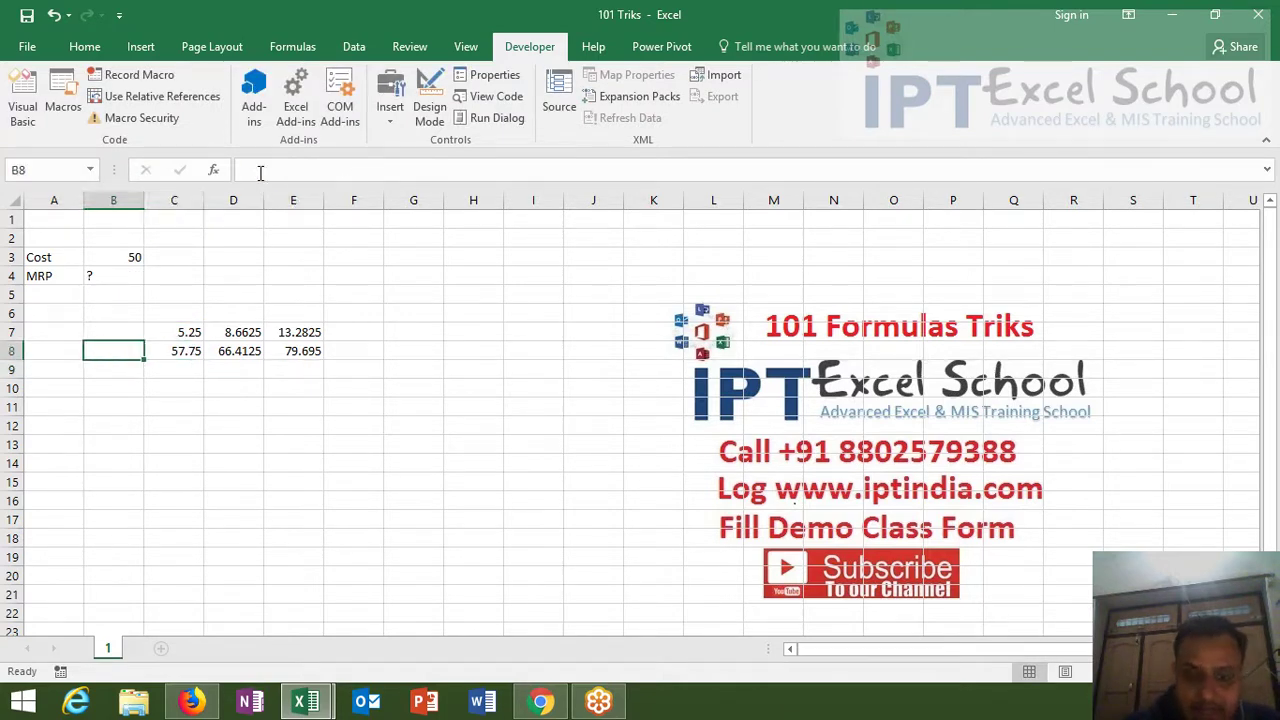
{"action": "key", "text": "Up"}
{"action": "key", "text": "Right"}
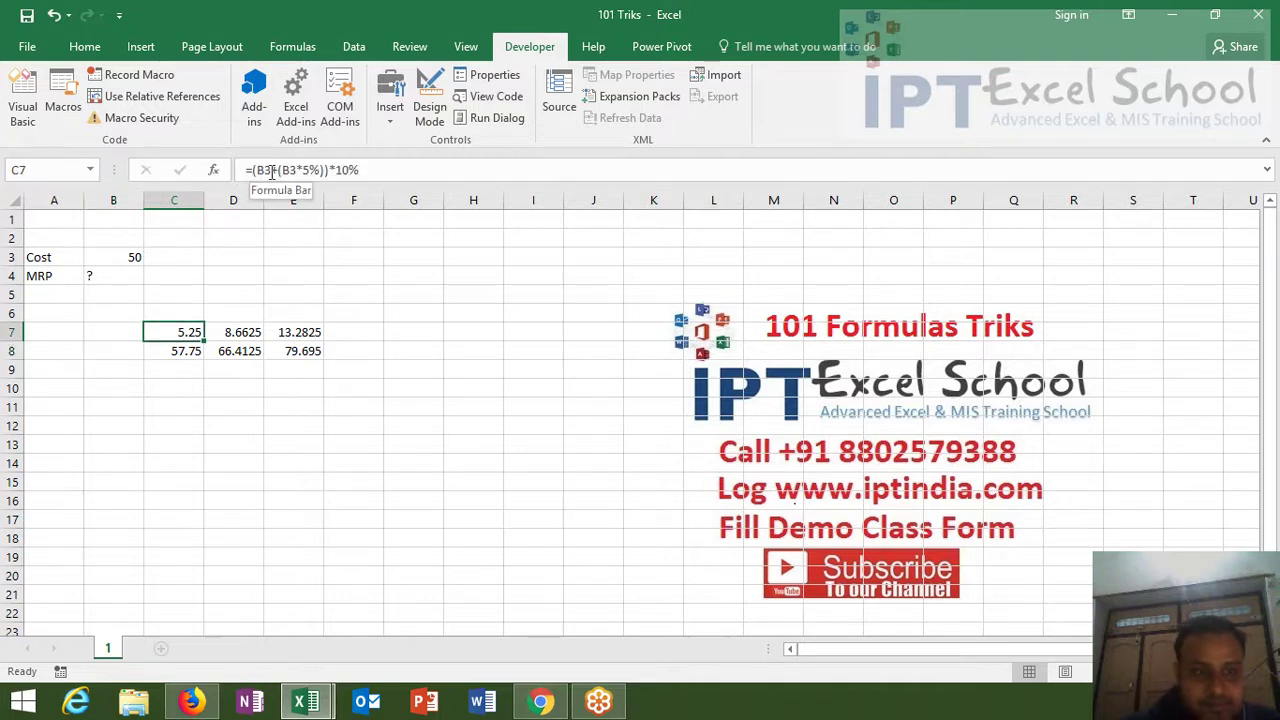
{"action": "left_click_drag", "start_coordinate": [253, 170], "coordinate": [363, 170]}
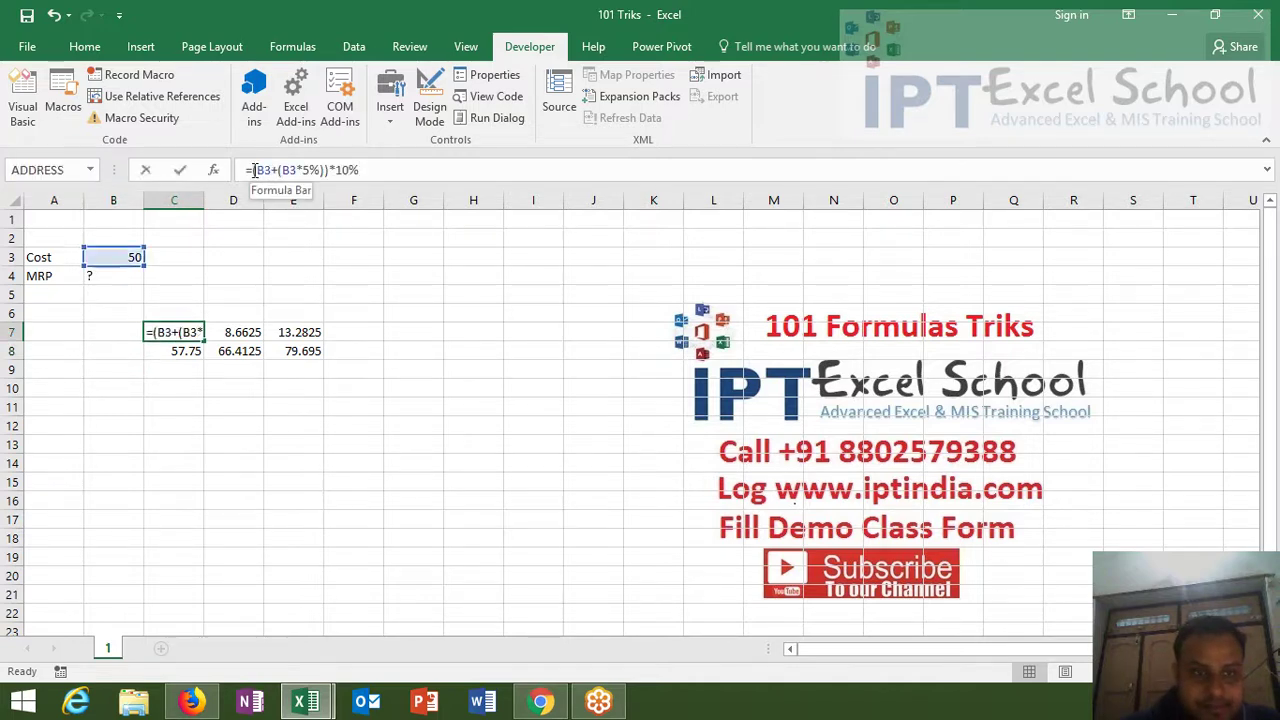
{"action": "key", "text": "F9"}
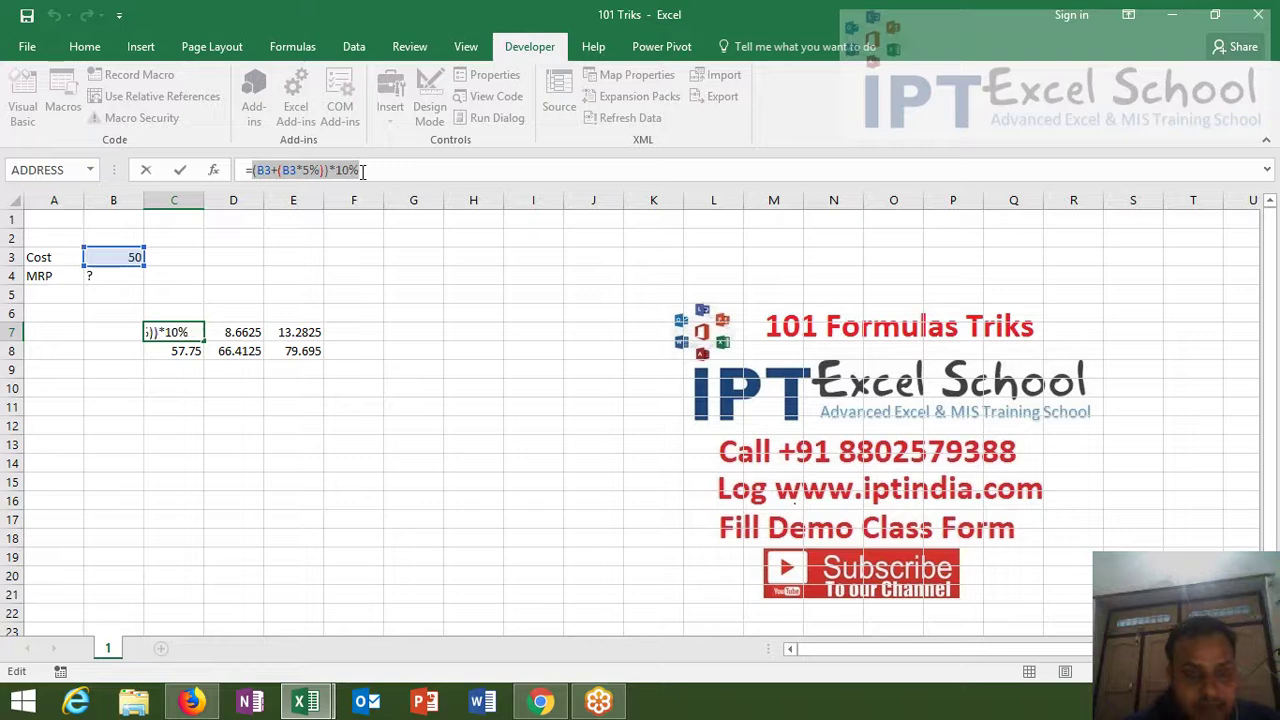
{"action": "key", "text": "Escape"}
Step: Replace C8's C7 reference with ((B3+(B3*5%))*10%) and clear the 5.25 from C7
{"action": "left_click", "coordinate": [180, 353]}
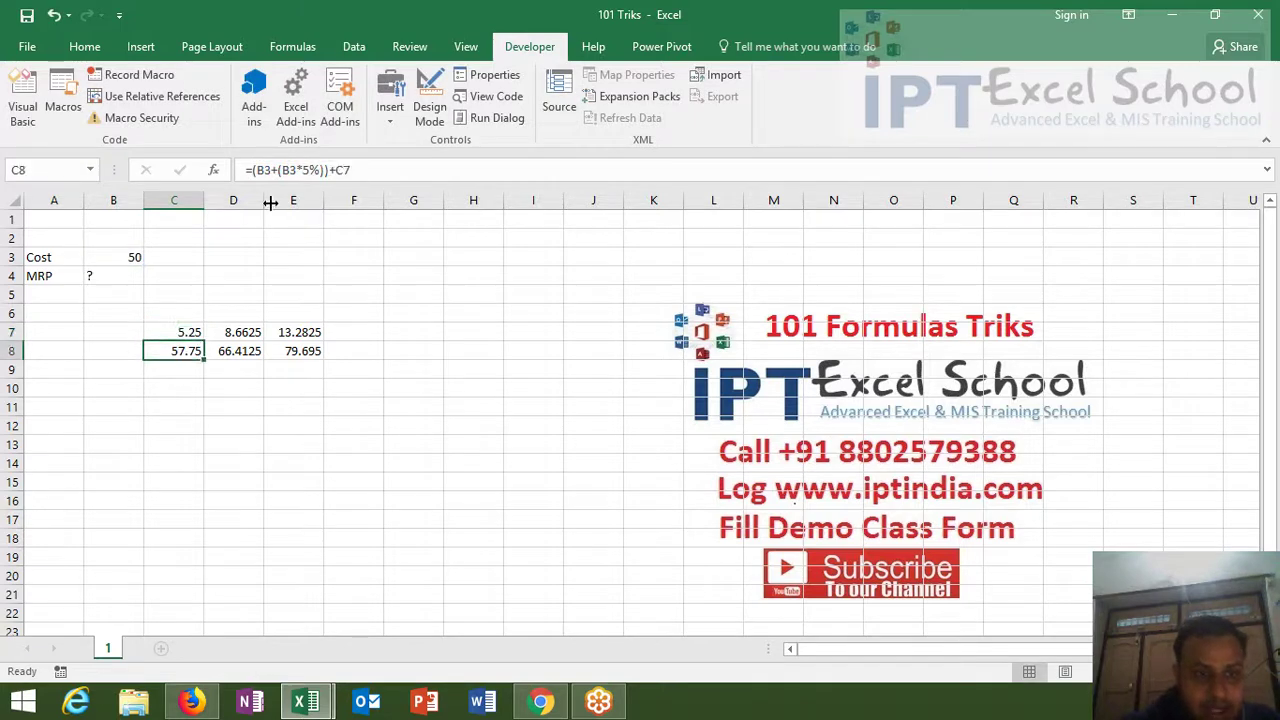
{"action": "left_click", "coordinate": [349, 171]}
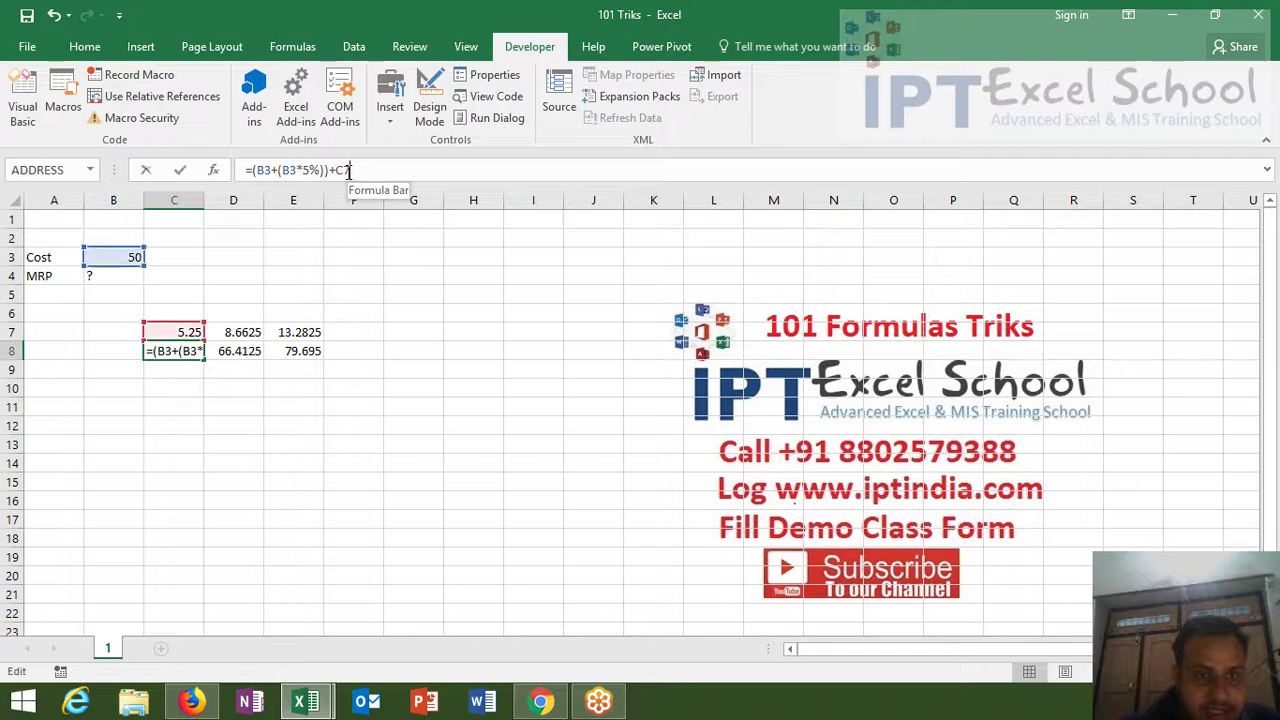
{"action": "key", "text": "BackSpace"}
{"action": "key", "text": "BackSpace"}
{"action": "type", "text": "("}
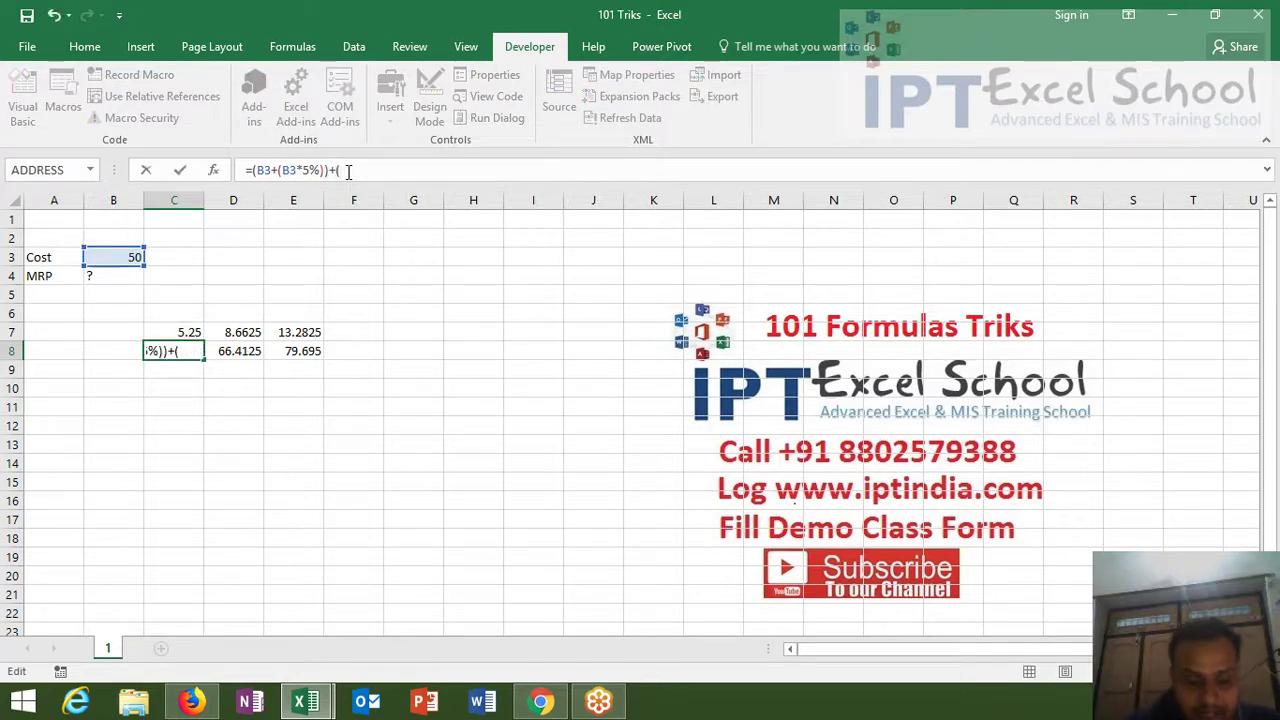
{"action": "type", "text": "(B3+(B3*5%))*10%"}
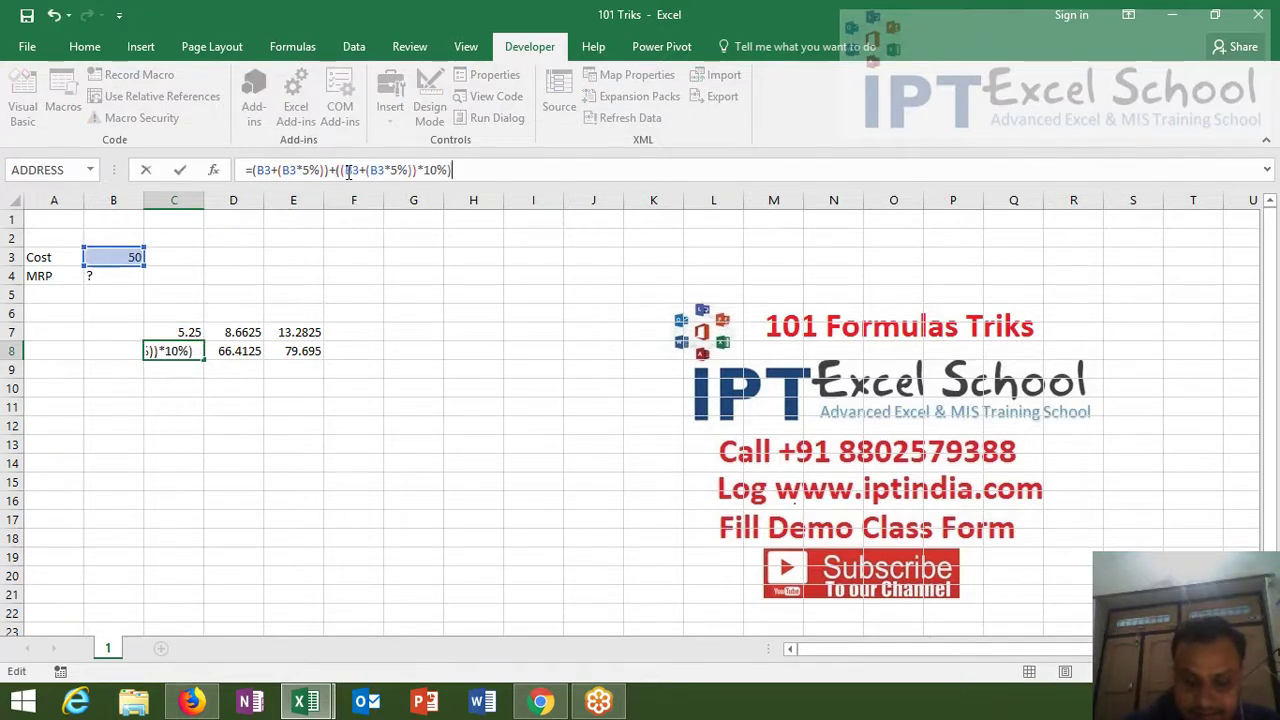
{"action": "key", "text": "Return"}
{"action": "key", "text": "Up"}
{"action": "key", "text": "Up"}
{"action": "key", "text": "Delete"}
{"action": "key", "text": "Up"}
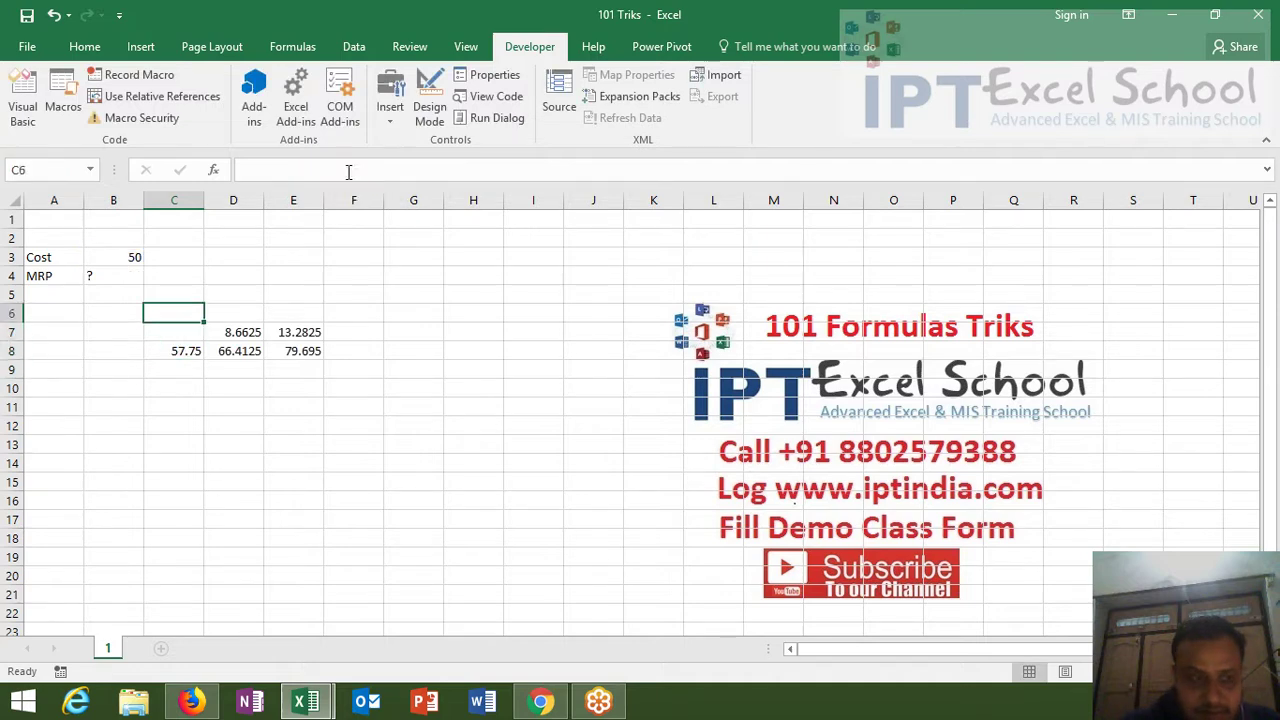
{"action": "key", "text": "Down"}
{"action": "key", "text": "Down"}
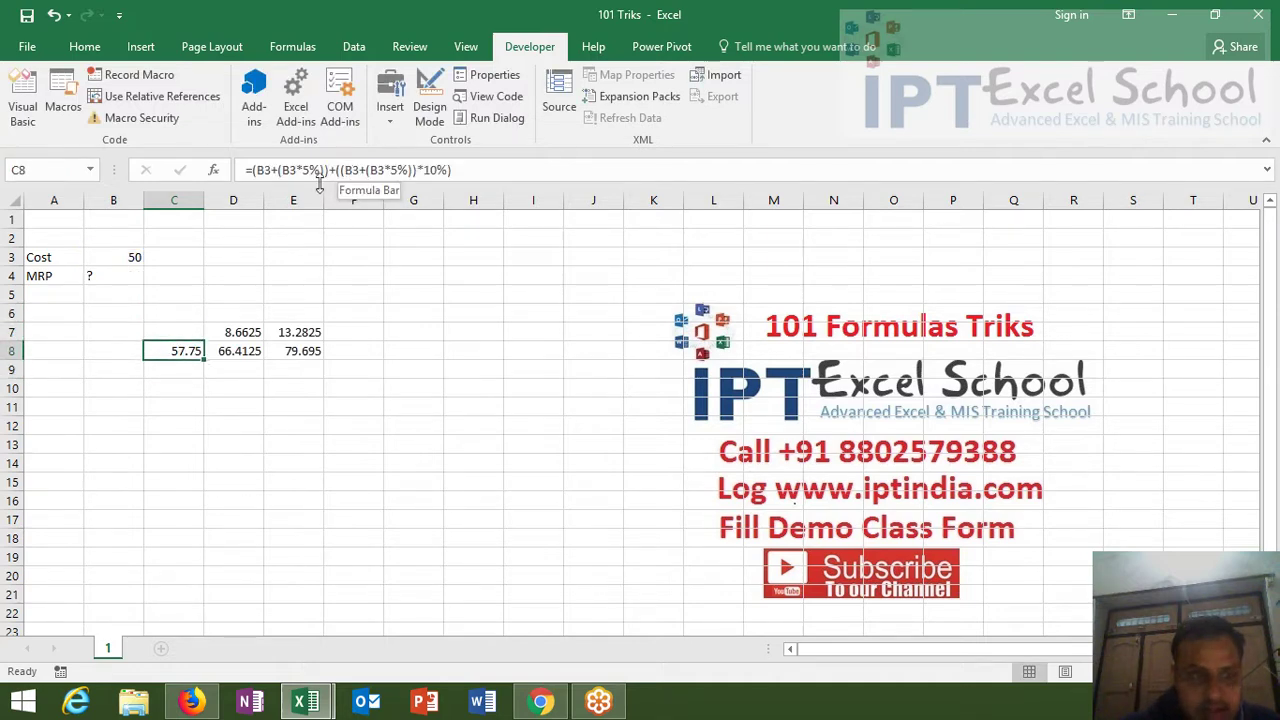
Step: Substitute C8's calculation, in brackets, for the C8 reference in D7's formula
{"action": "left_click", "coordinate": [253, 170]}
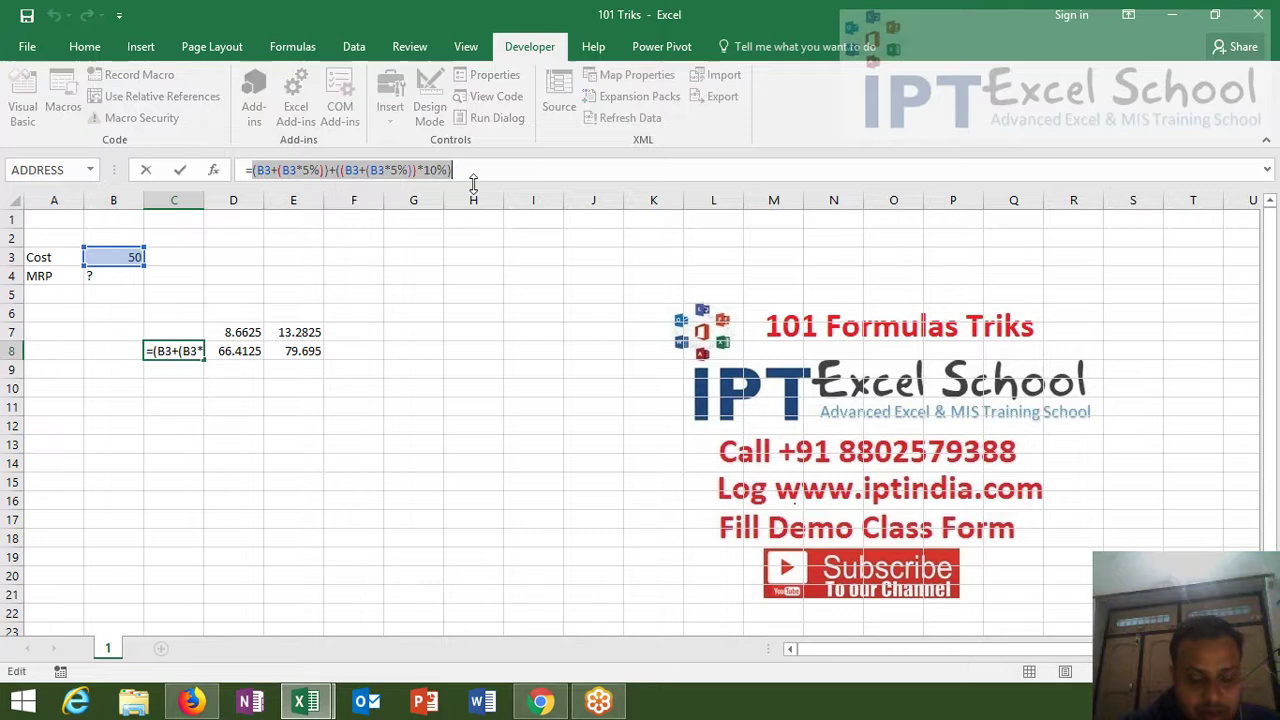
{"action": "key", "text": "Escape"}
{"action": "key", "text": "Right"}
{"action": "key", "text": "Up"}
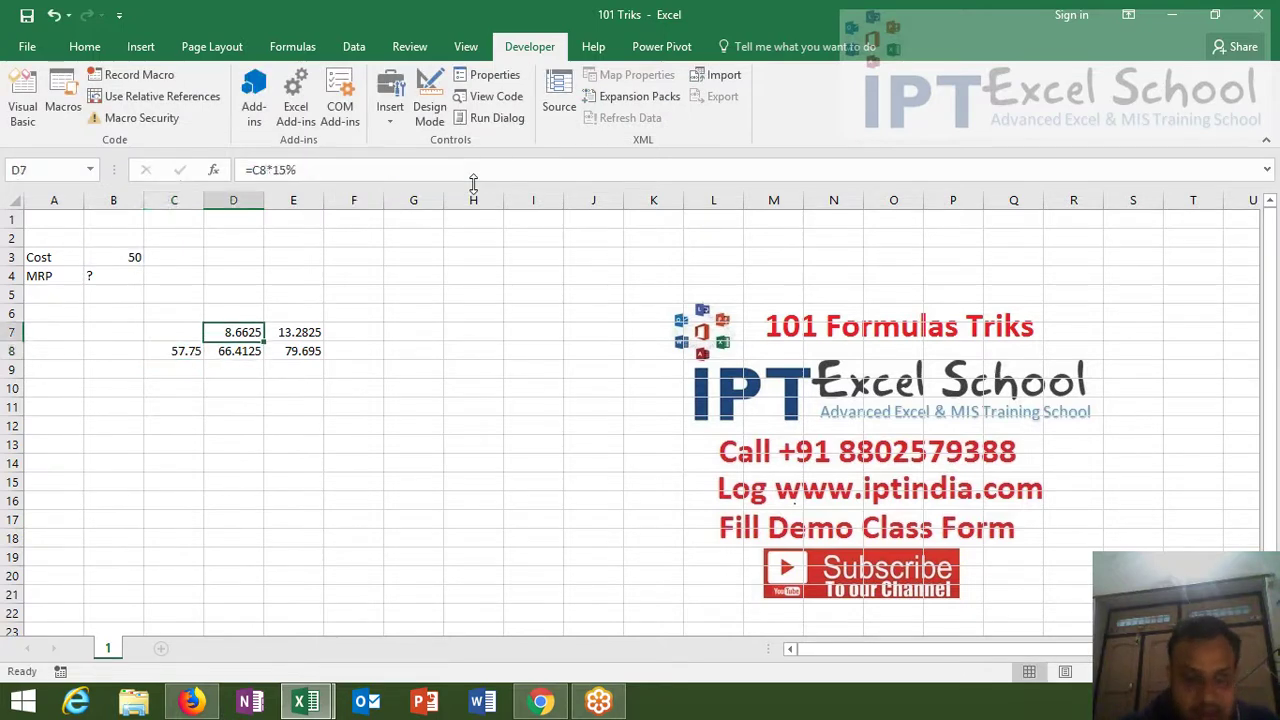
{"action": "double_click", "coordinate": [263, 171]}
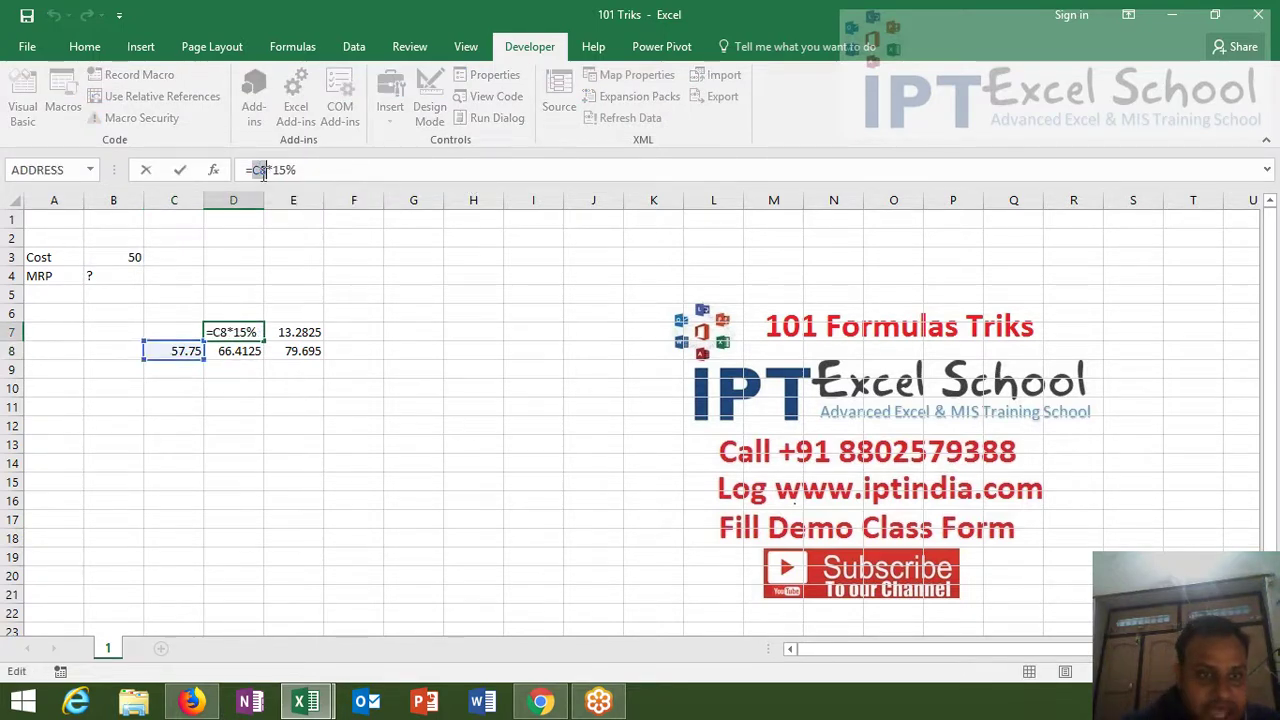
{"action": "type", "text": "("}
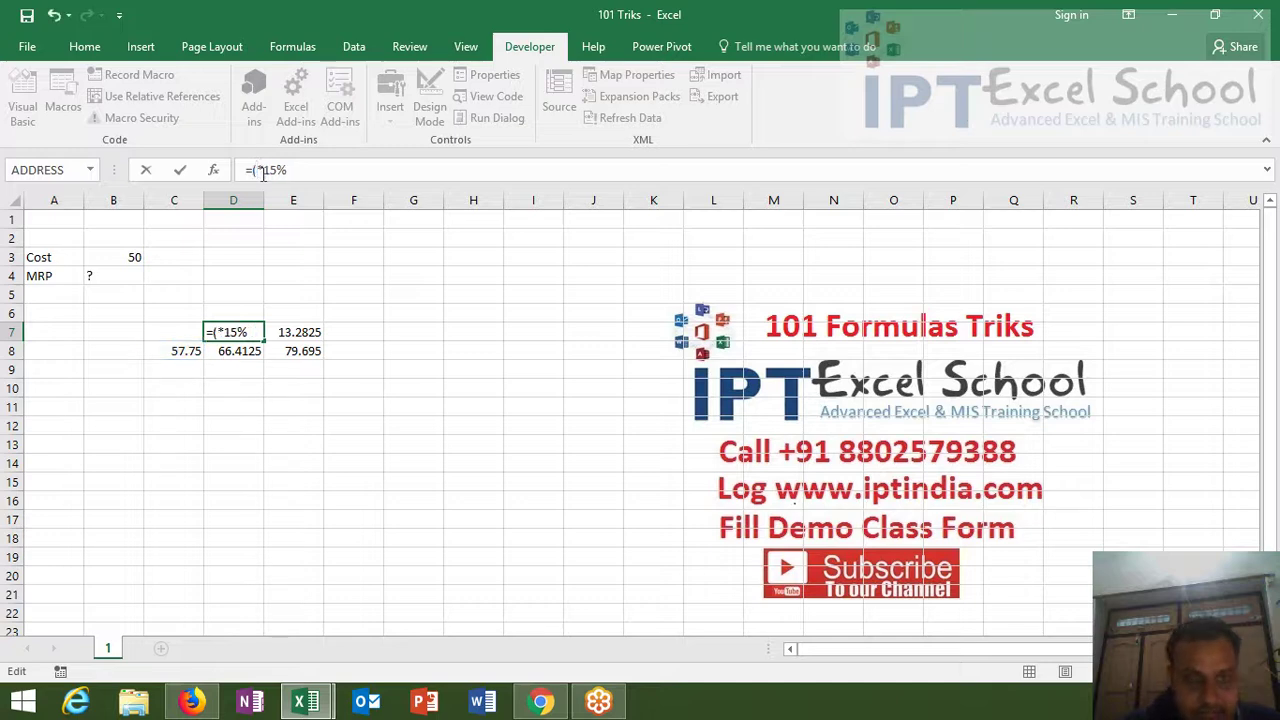
{"action": "type", "text": "(B3+(B3*5%))+((B3+(B3*5%))*10%)"}
{"action": "type", "text": ")"}
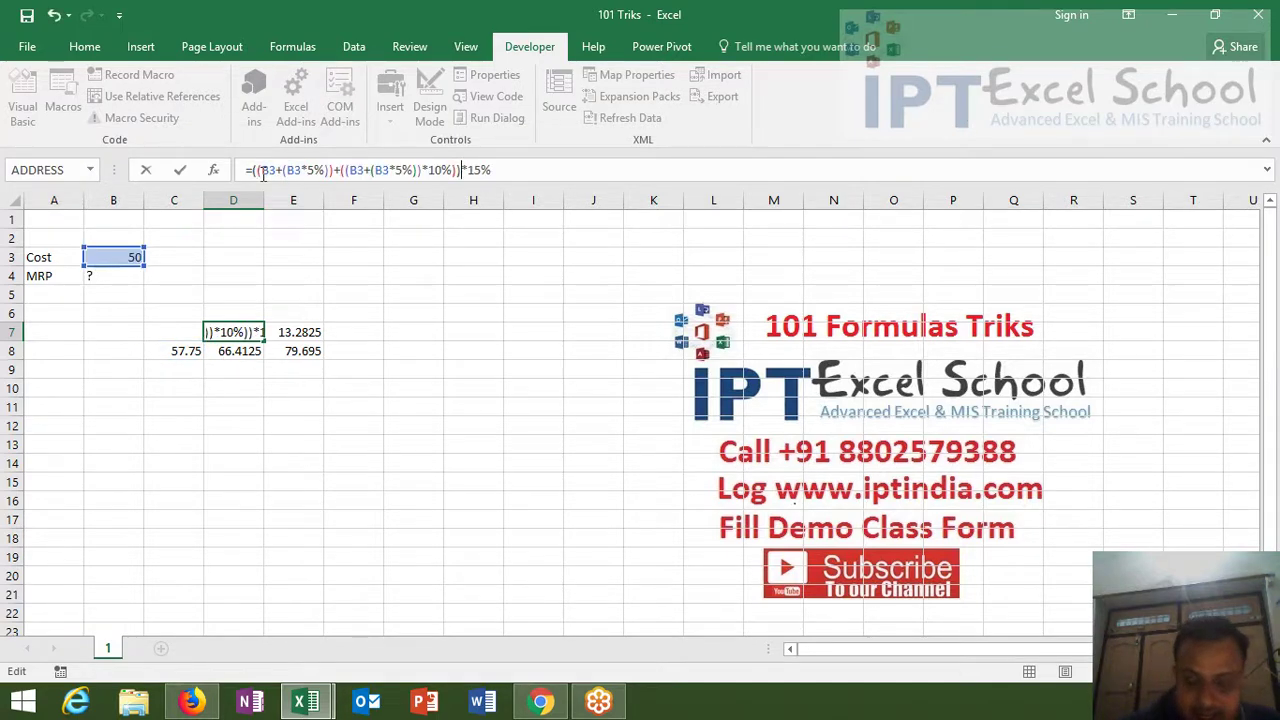
{"action": "key", "text": "Return"}
Step: Paste the same calculation over D8's C8 reference, then clear the 57.75 helper in C8
{"action": "double_click", "coordinate": [260, 170]}
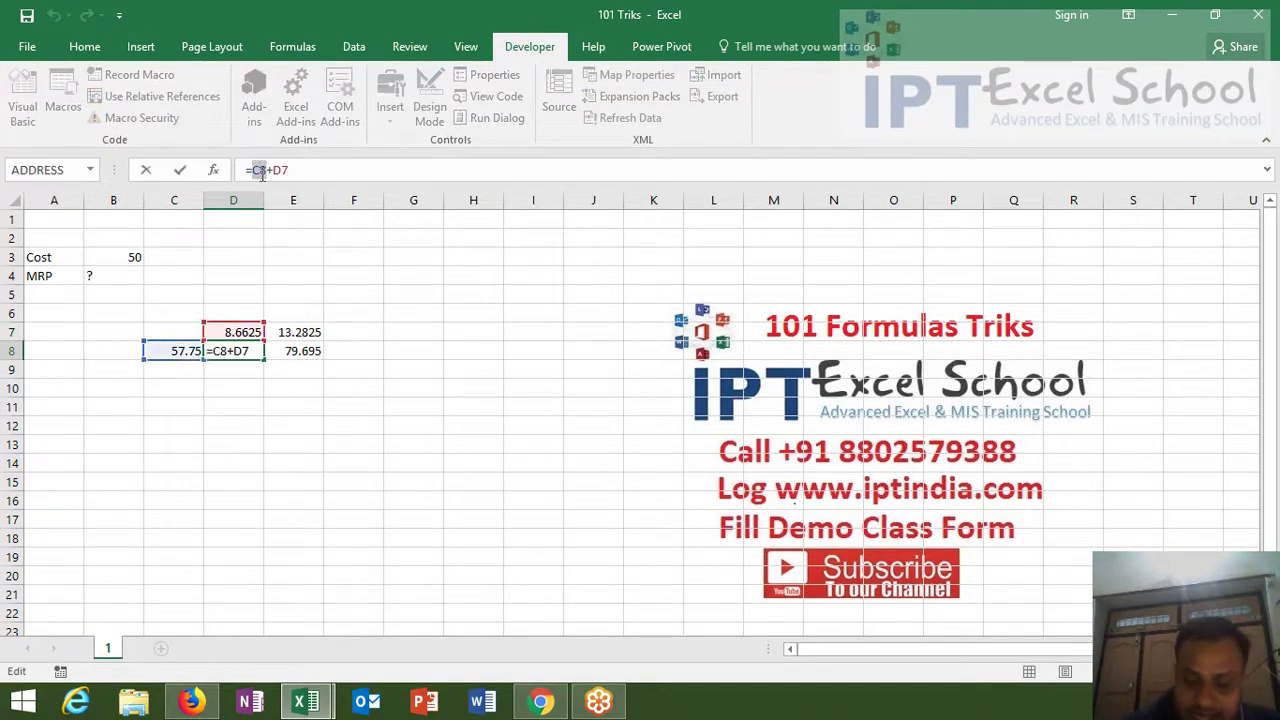
{"action": "key", "text": "BackSpace"}
{"action": "type", "text": "(B3+(B3*5%))+((B3+(B3*5%))*10%)"}
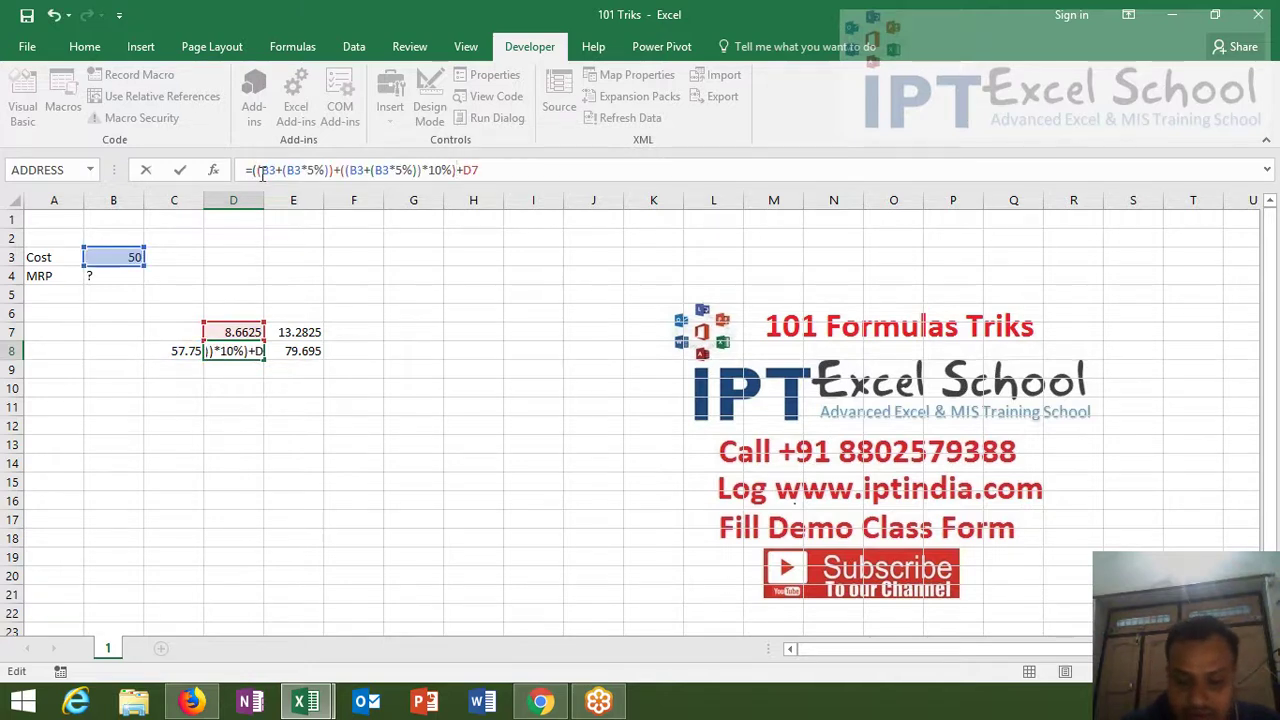
{"action": "key", "text": "Return"}
{"action": "key", "text": "Up"}
{"action": "key", "text": "Left"}
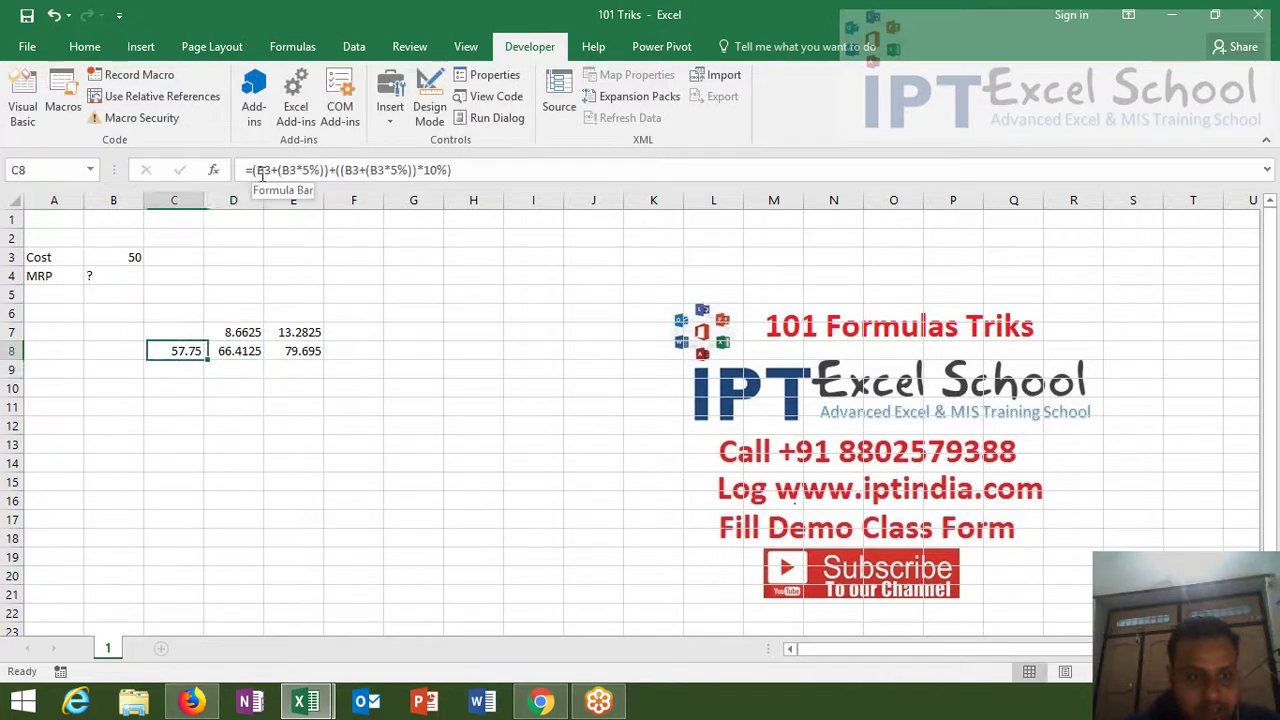
{"action": "key", "text": "Delete"}
Step: Replace D8's D7 reference with D7's formula times 15%, keeping 66.4125
{"action": "key", "text": "Right"}
{"action": "key", "text": "Up"}
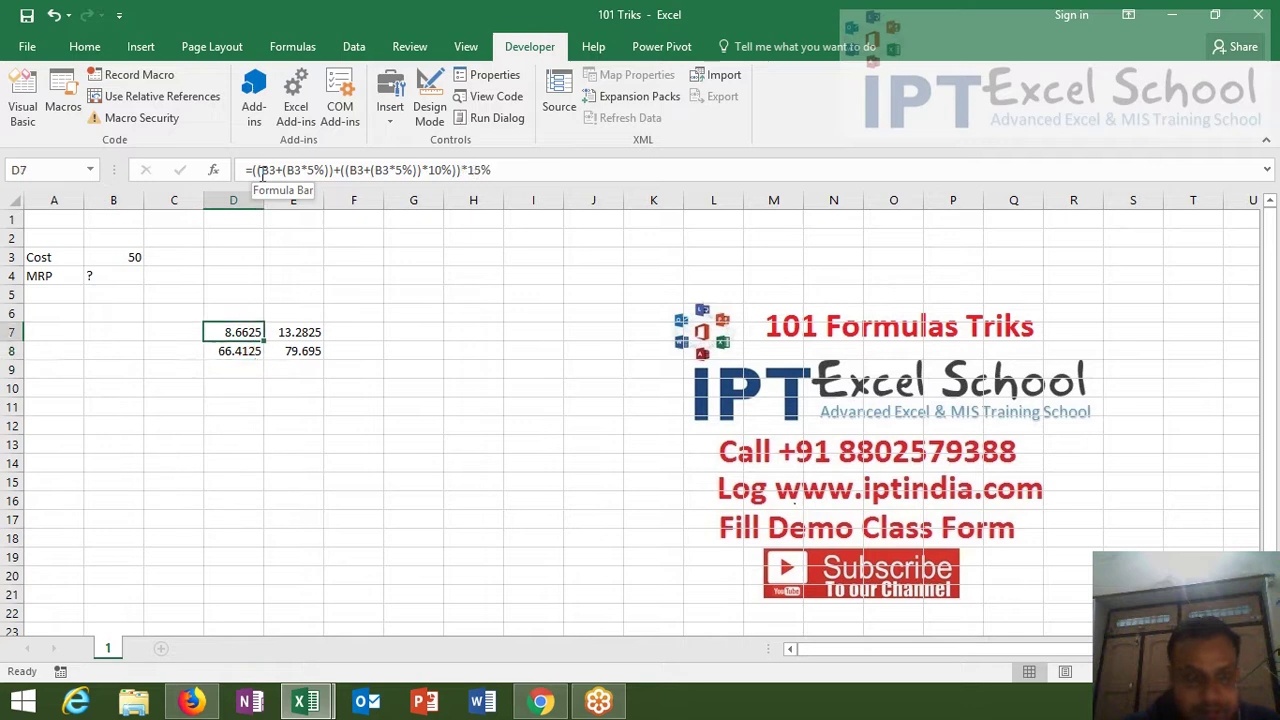
{"action": "left_click", "coordinate": [251, 171]}
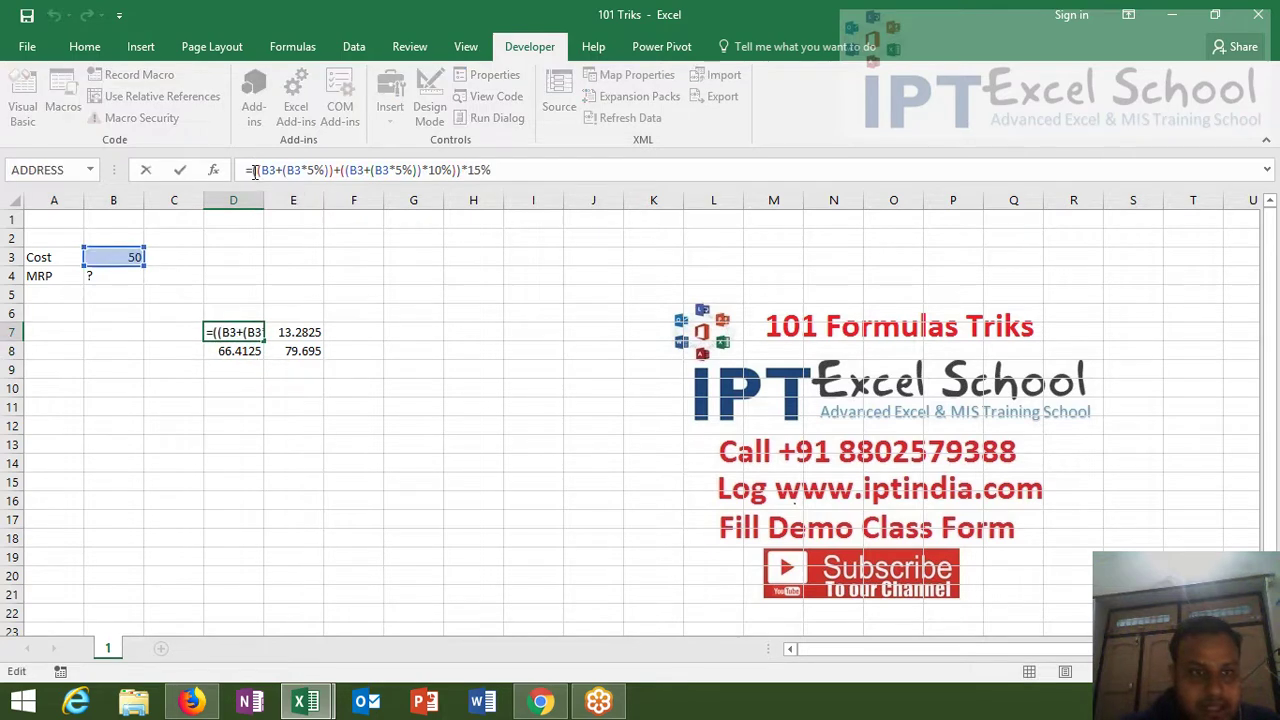
{"action": "left_click_drag", "start_coordinate": [251, 171], "coordinate": [506, 170]}
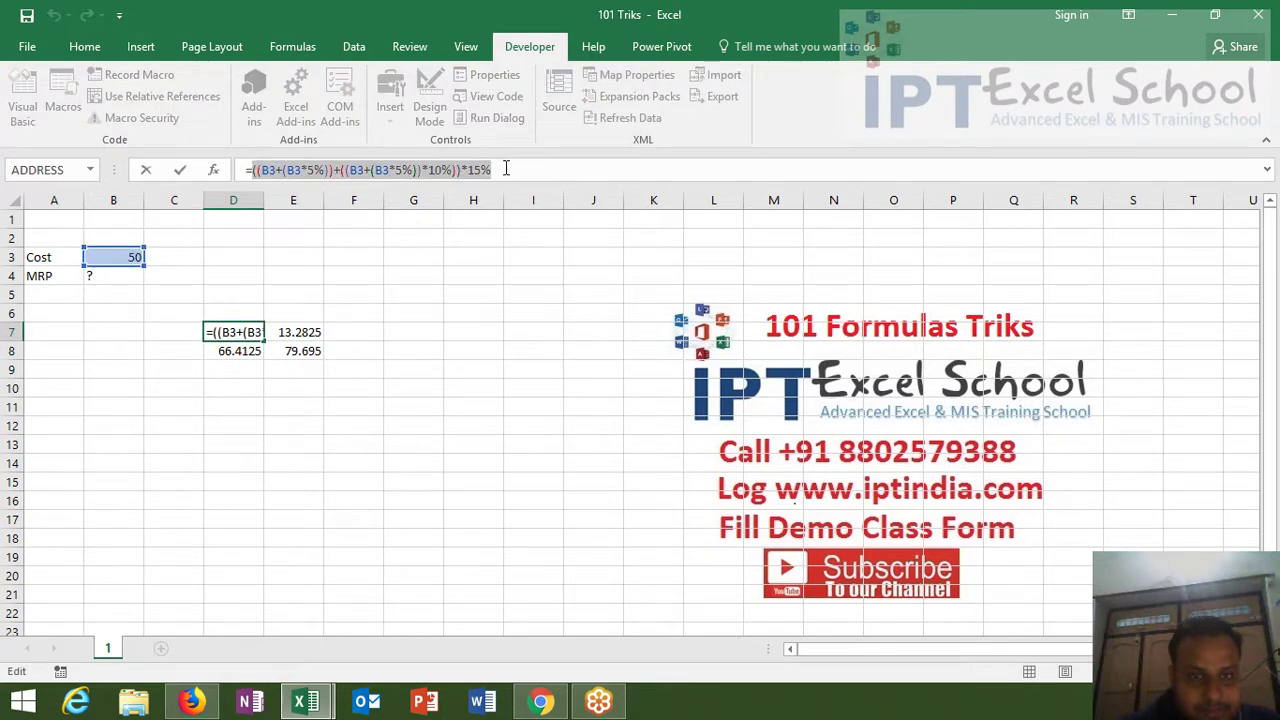
{"action": "key", "text": "Escape"}
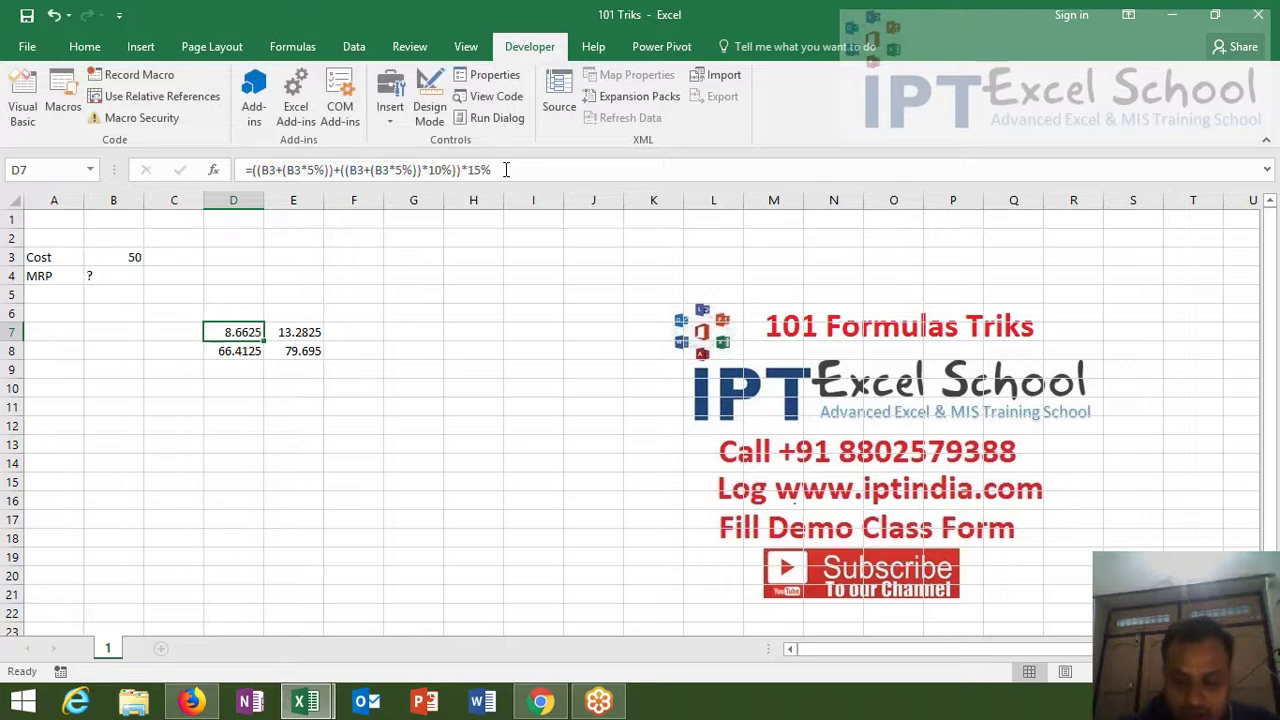
{"action": "key", "text": "Down"}
{"action": "left_click", "coordinate": [478, 170]}
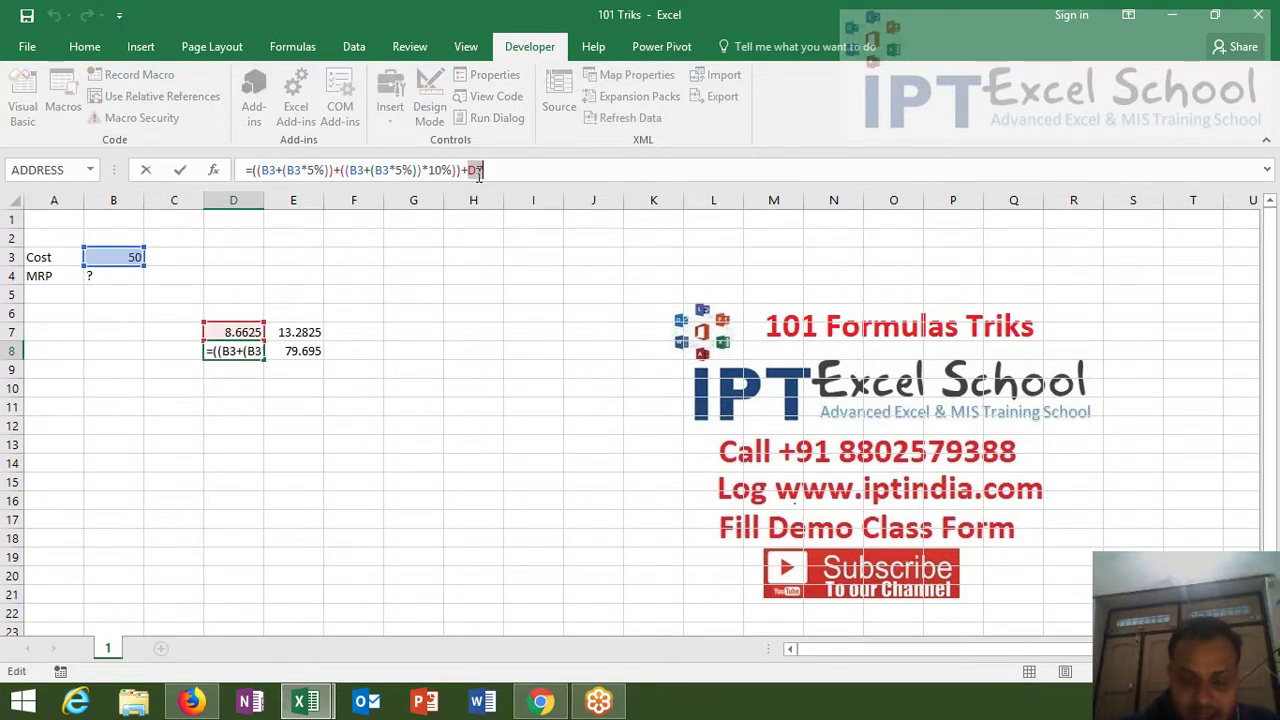
{"action": "key", "text": "BackSpace"}
{"action": "key", "text": "ctrl+v"}
{"action": "type", "text": "*15%"}
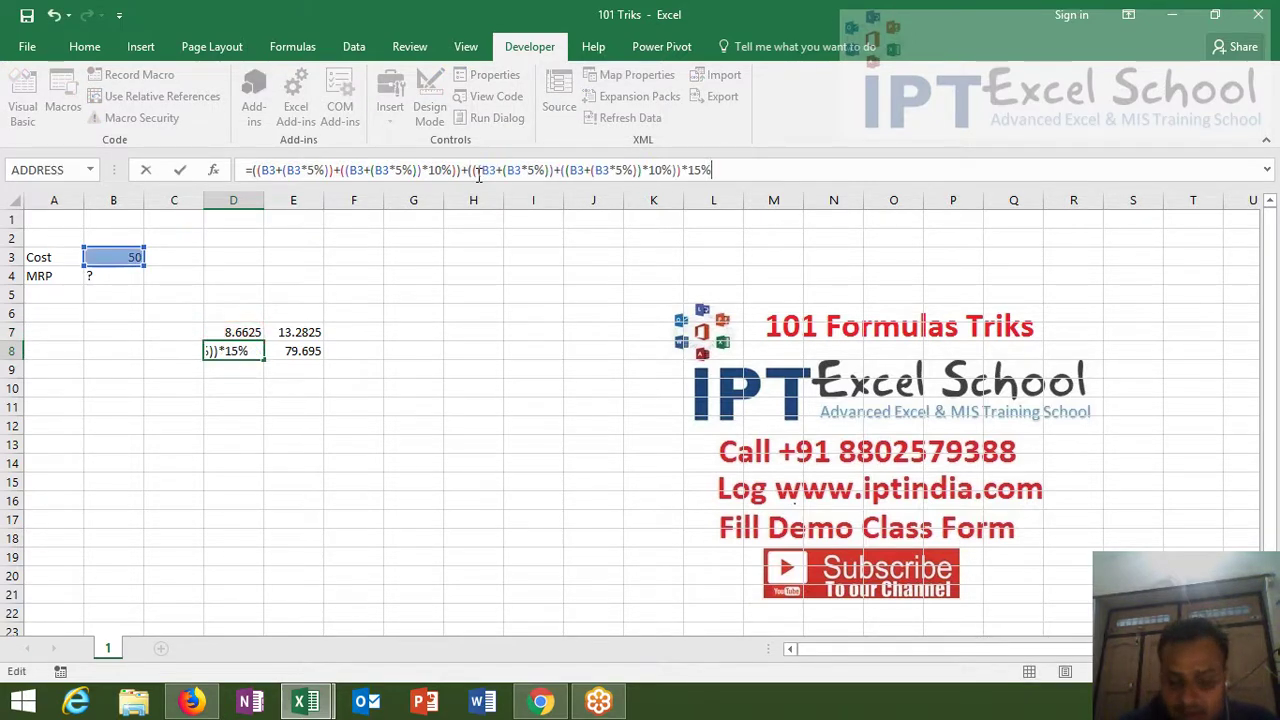
{"action": "key", "text": "Return"}
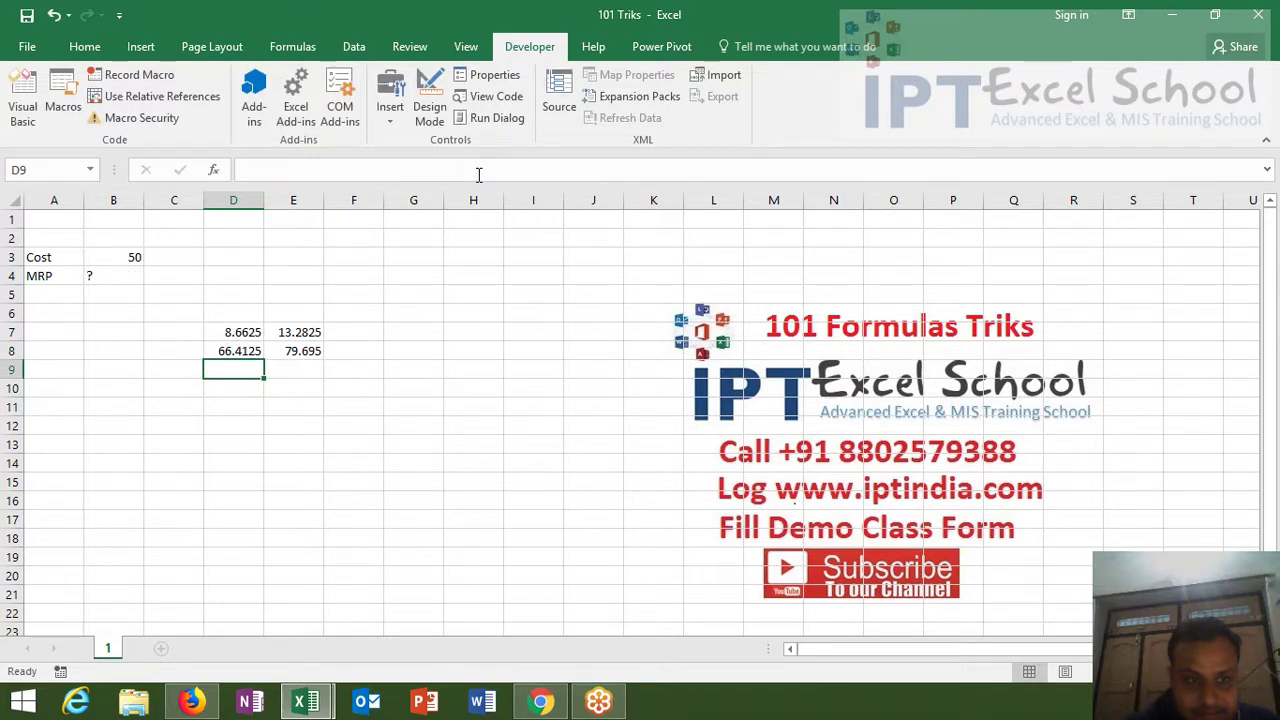
Step: Clear D7 and copy D8's full formula text
{"action": "key", "text": "Up"}
{"action": "key", "text": "Delete"}
{"action": "key", "text": "Down"}
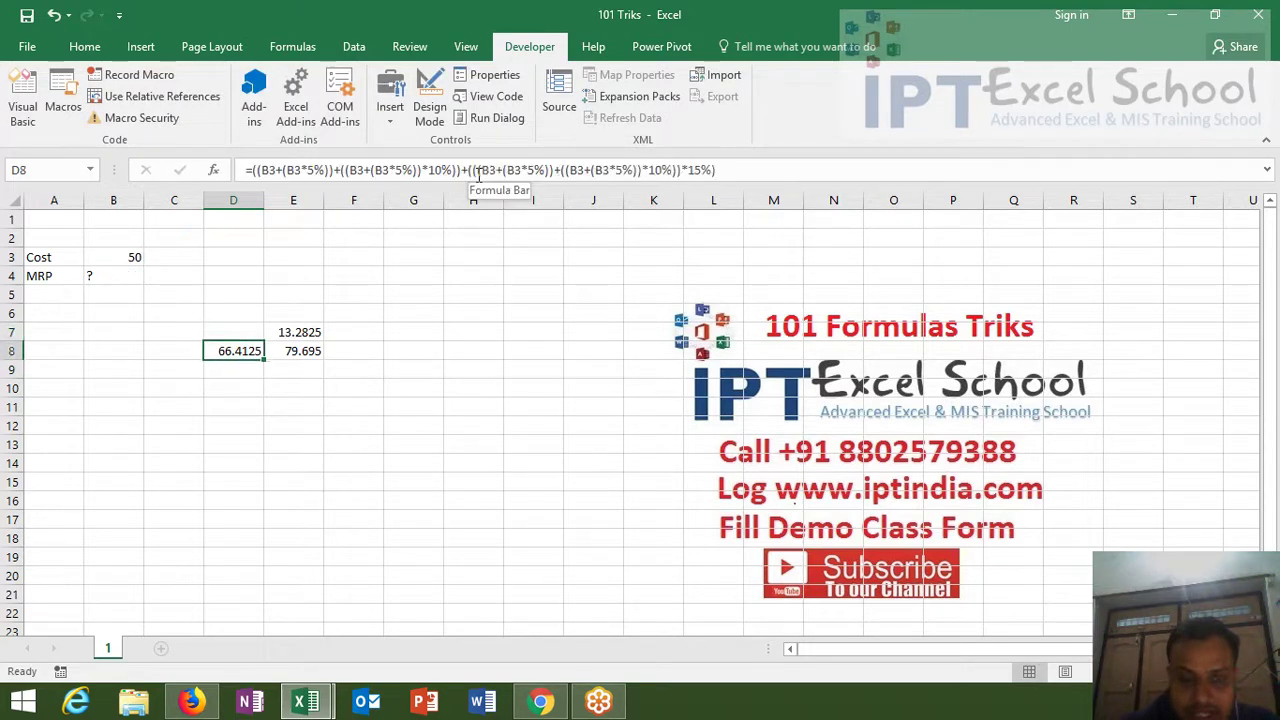
{"action": "left_click_drag", "start_coordinate": [252, 170], "coordinate": [696, 220]}
{"action": "key", "text": "ctrl+c"}
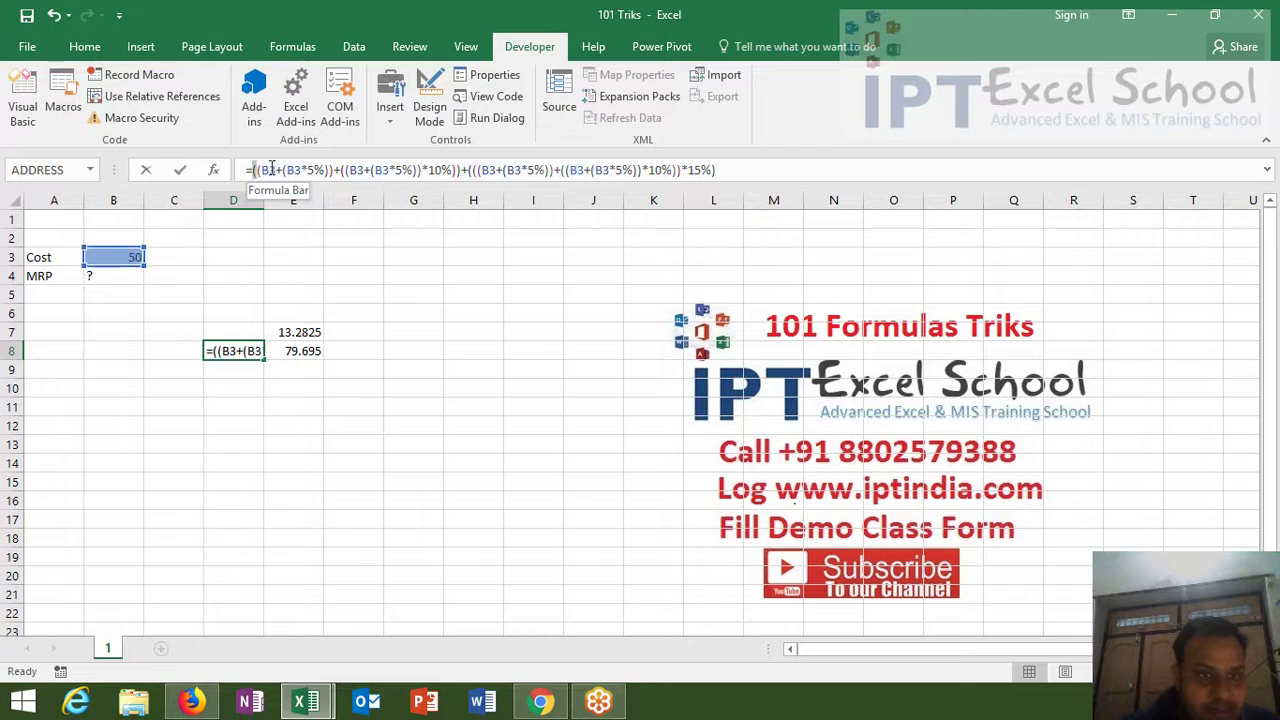
{"action": "key", "text": "Escape"}
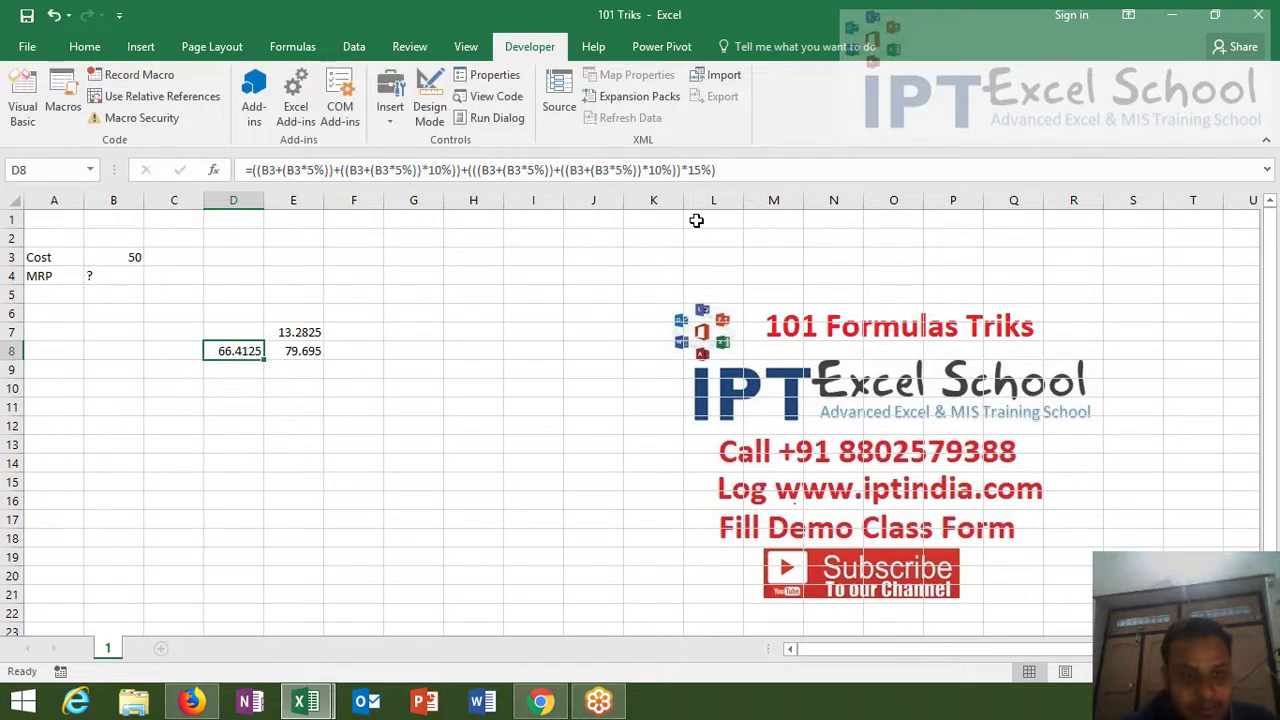
Step: Paste D8's formula over the D8 reference in E7's formula
{"action": "key", "text": "Up"}
{"action": "key", "text": "Right"}
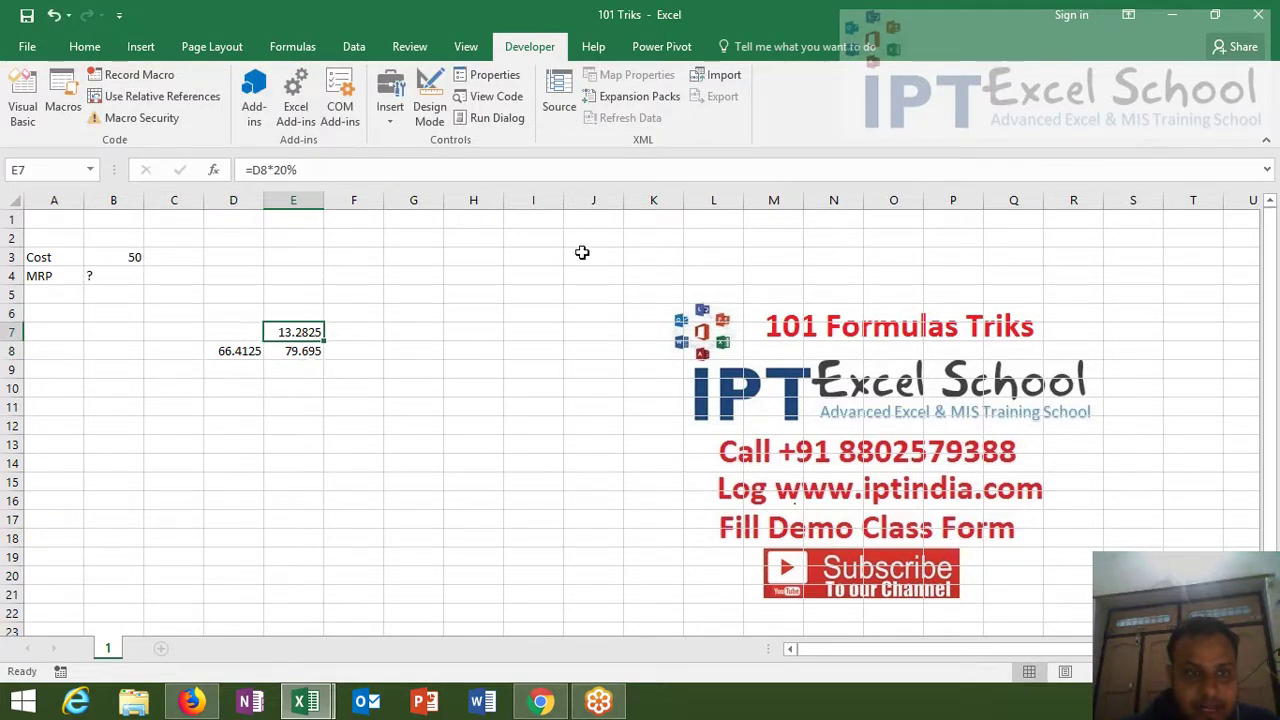
{"action": "double_click", "coordinate": [258, 170]}
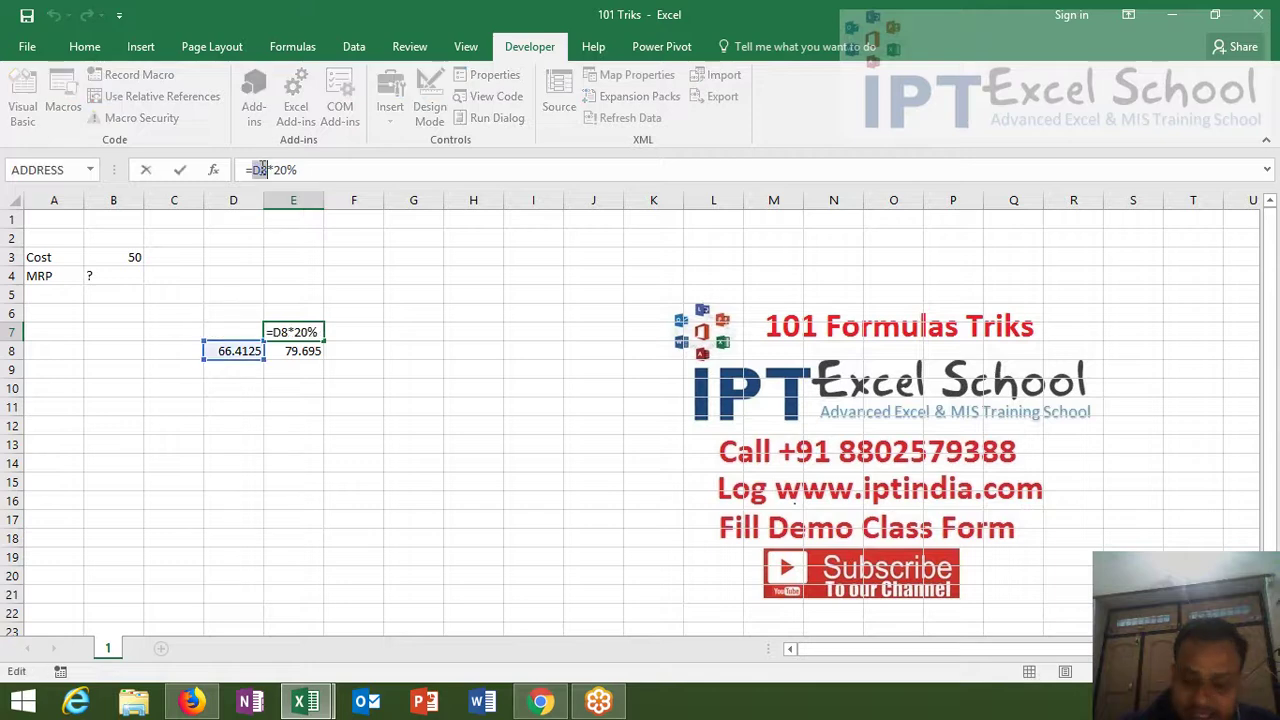
{"action": "type", "text": "("}
{"action": "key", "text": "ctrl+v"}
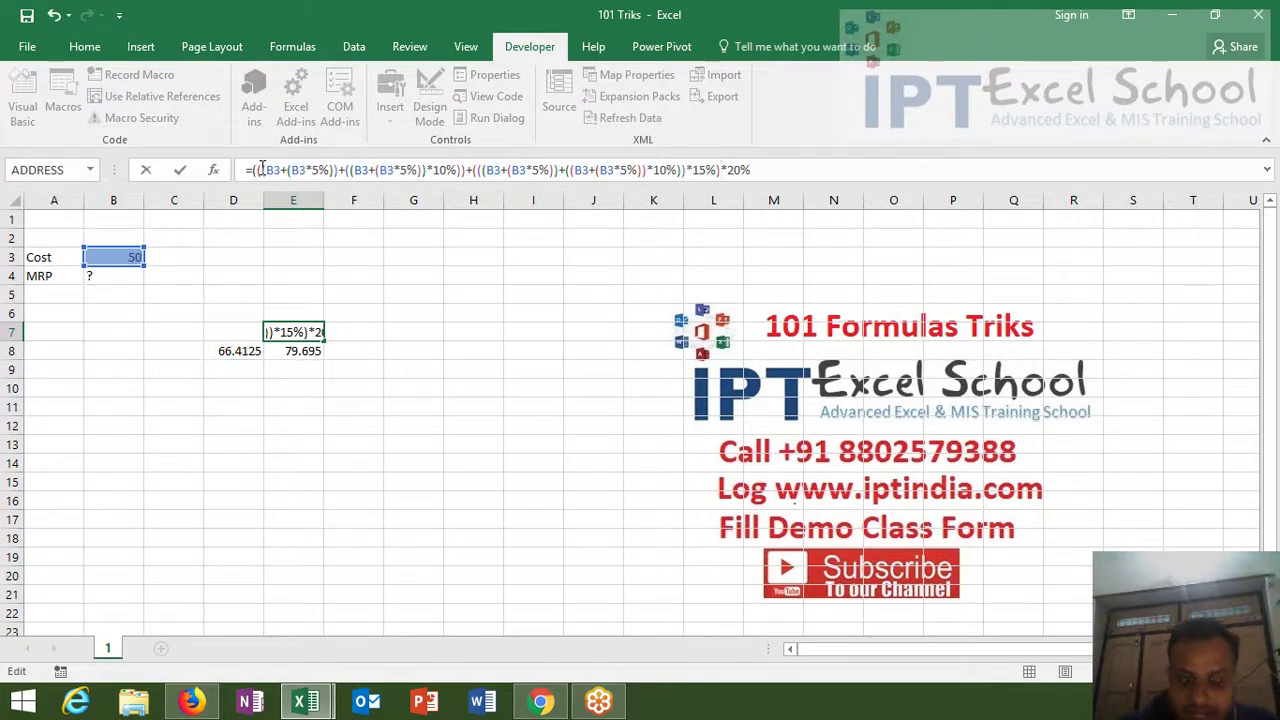
{"action": "type", "text": ")"}
{"action": "key", "text": "Return"}
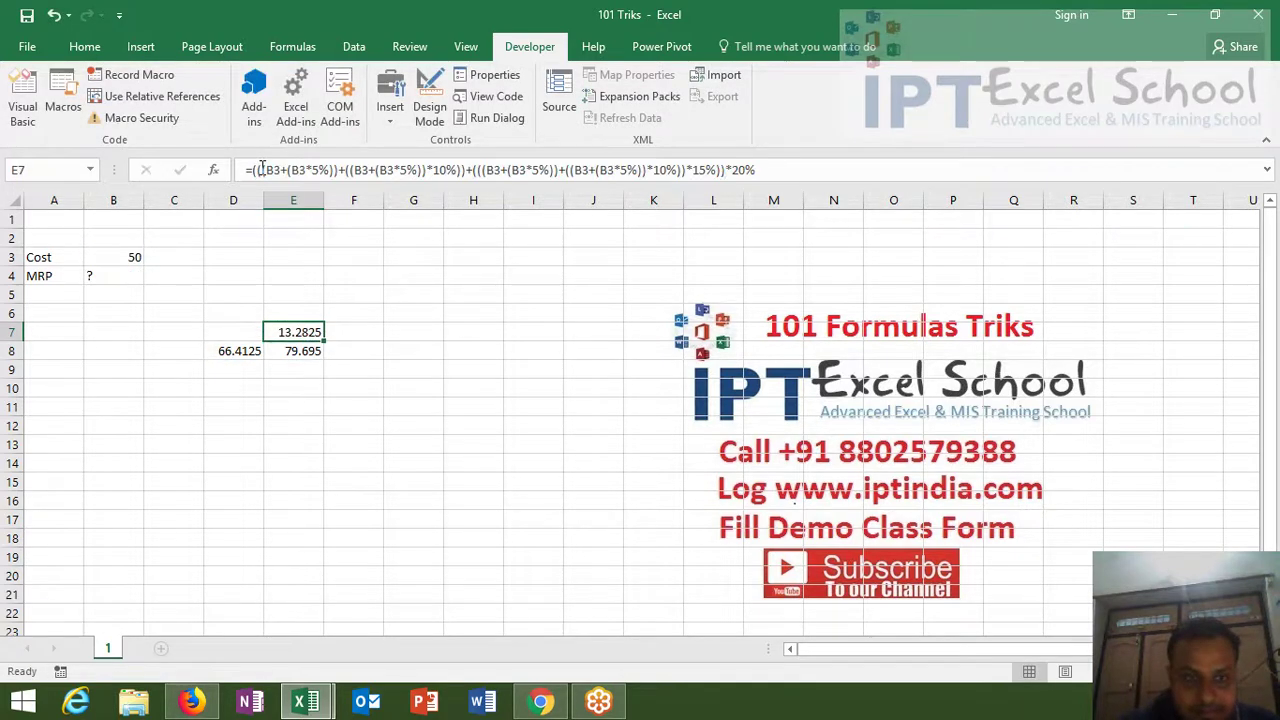
Step: Paste D8's formula over the D8 reference in E8 as well, then clear D8
{"action": "double_click", "coordinate": [259, 170]}
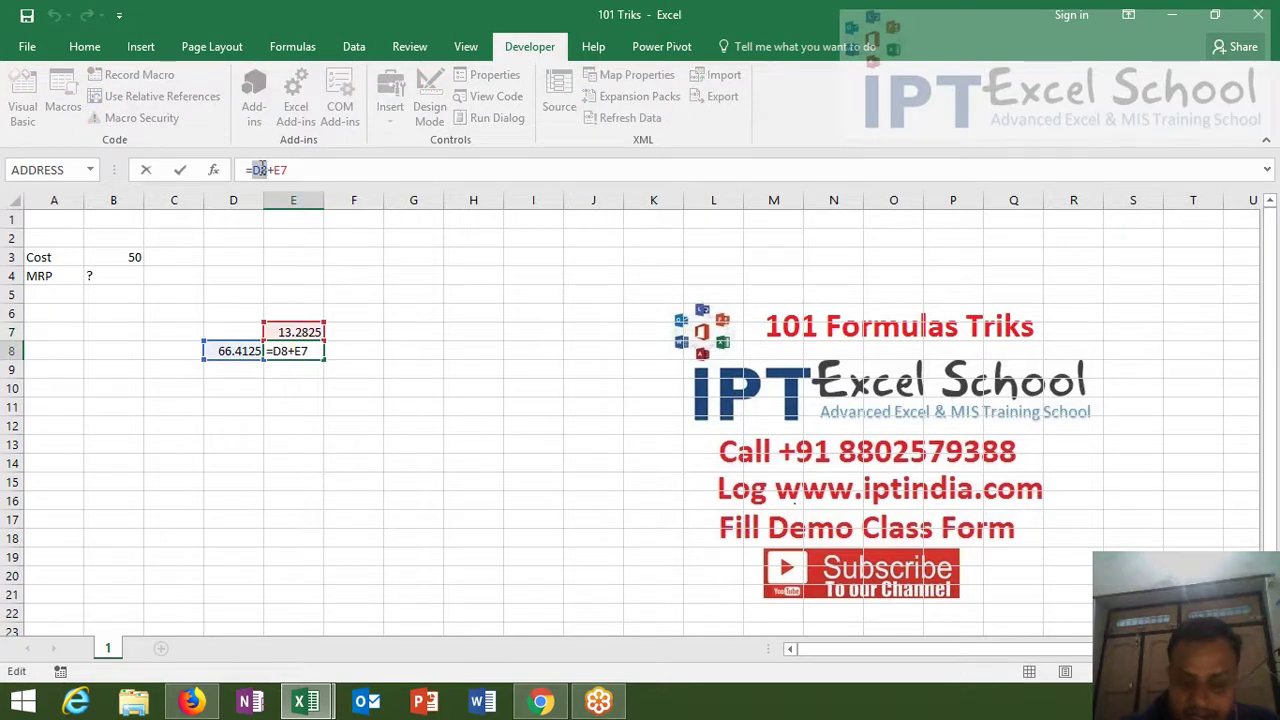
{"action": "key", "text": "Delete"}
{"action": "key", "text": "ctrl+v"}
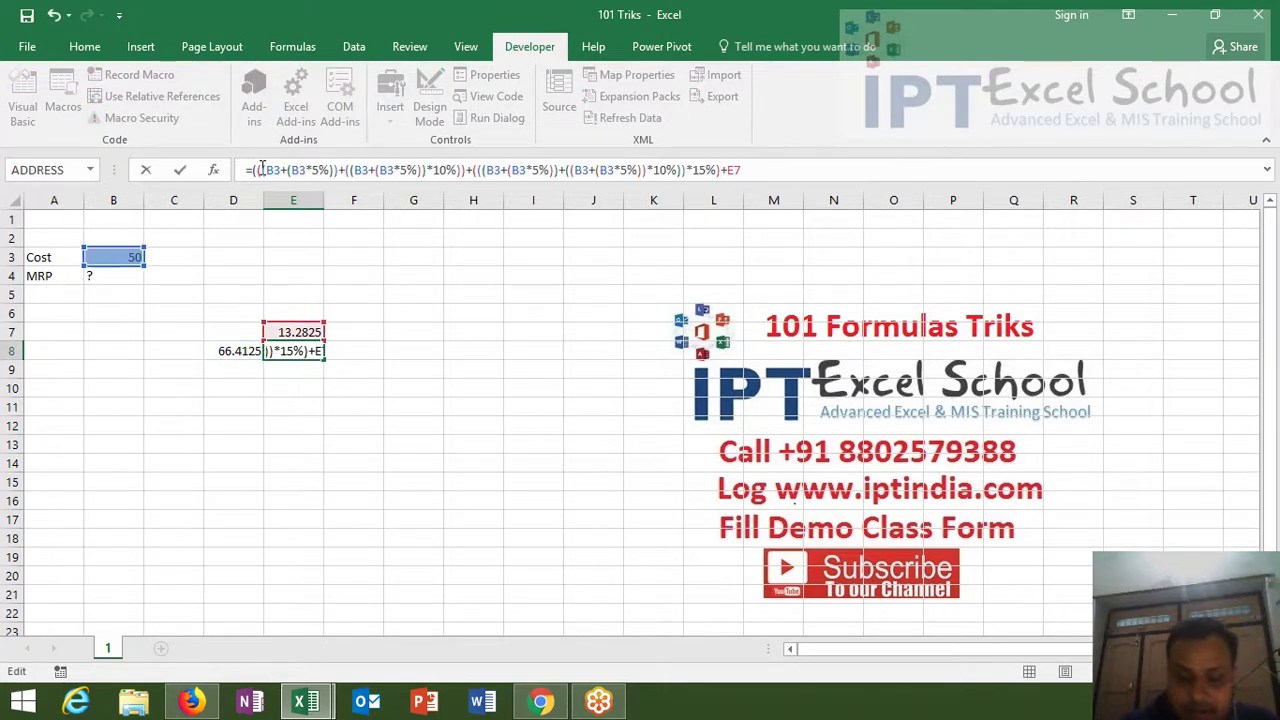
{"action": "type", "text": ")"}
{"action": "key", "text": "Return"}
{"action": "key", "text": "Up"}
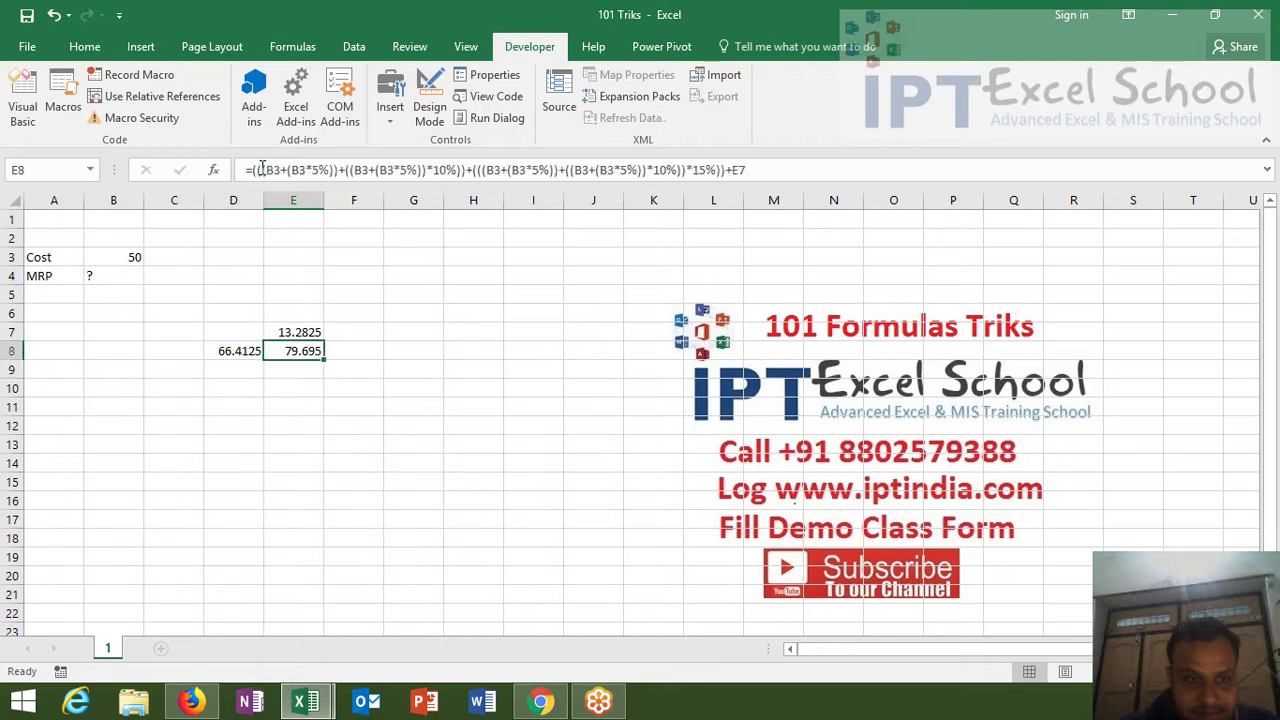
{"action": "key", "text": "Left"}
{"action": "key", "text": "Delete"}
Step: Fold E7's formula into E8 in brackets, multiplied by 20%, giving 79.695
{"action": "key", "text": "Right"}
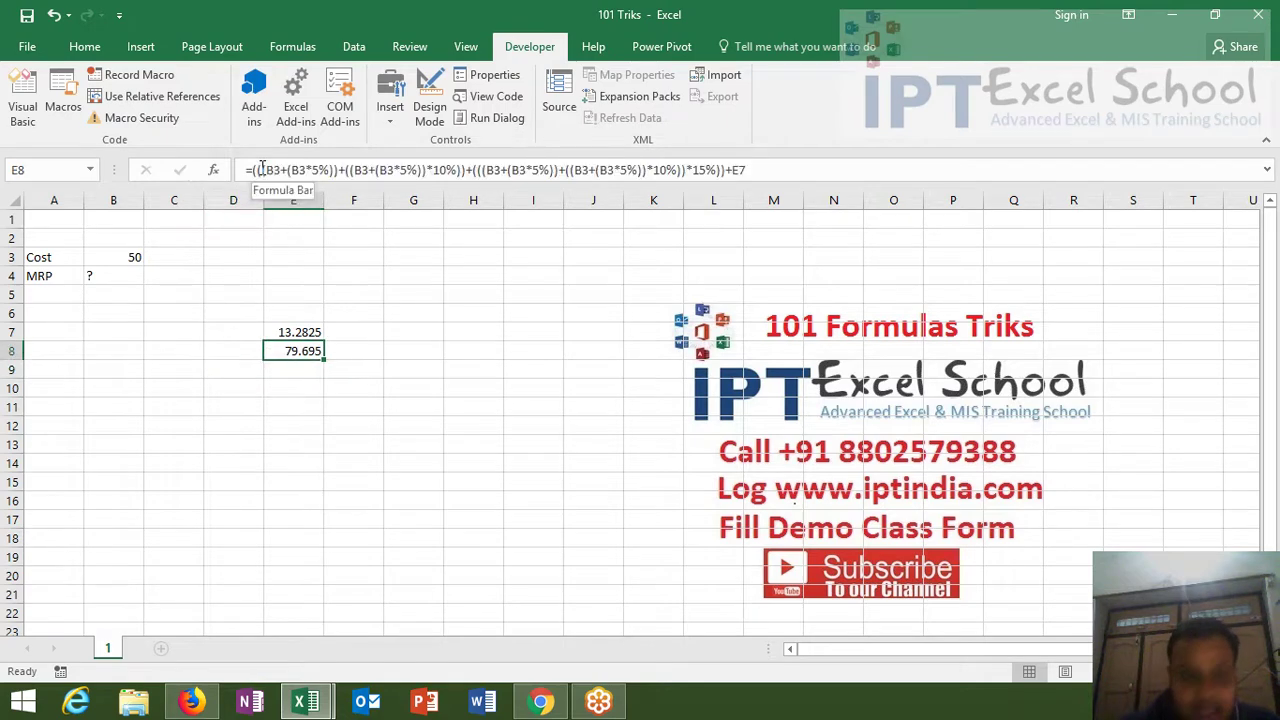
{"action": "key", "text": "Up"}
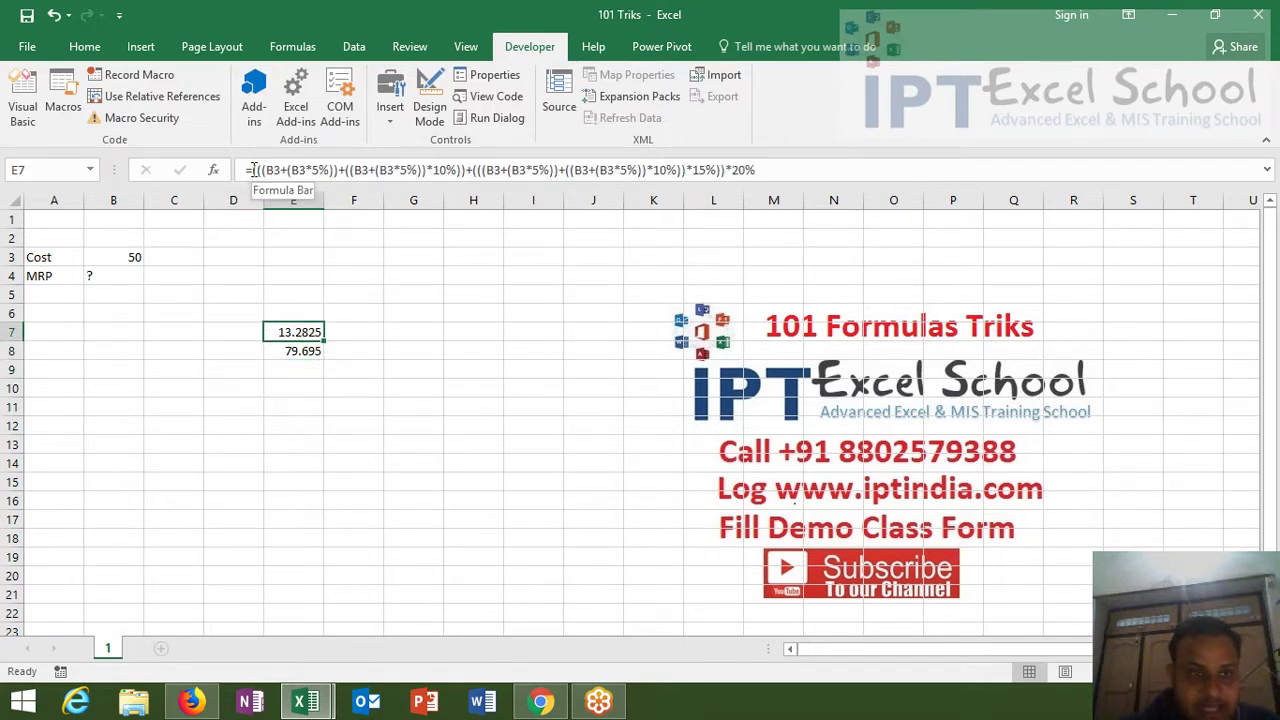
{"action": "left_click_drag", "start_coordinate": [253, 170], "coordinate": [566, 187]}
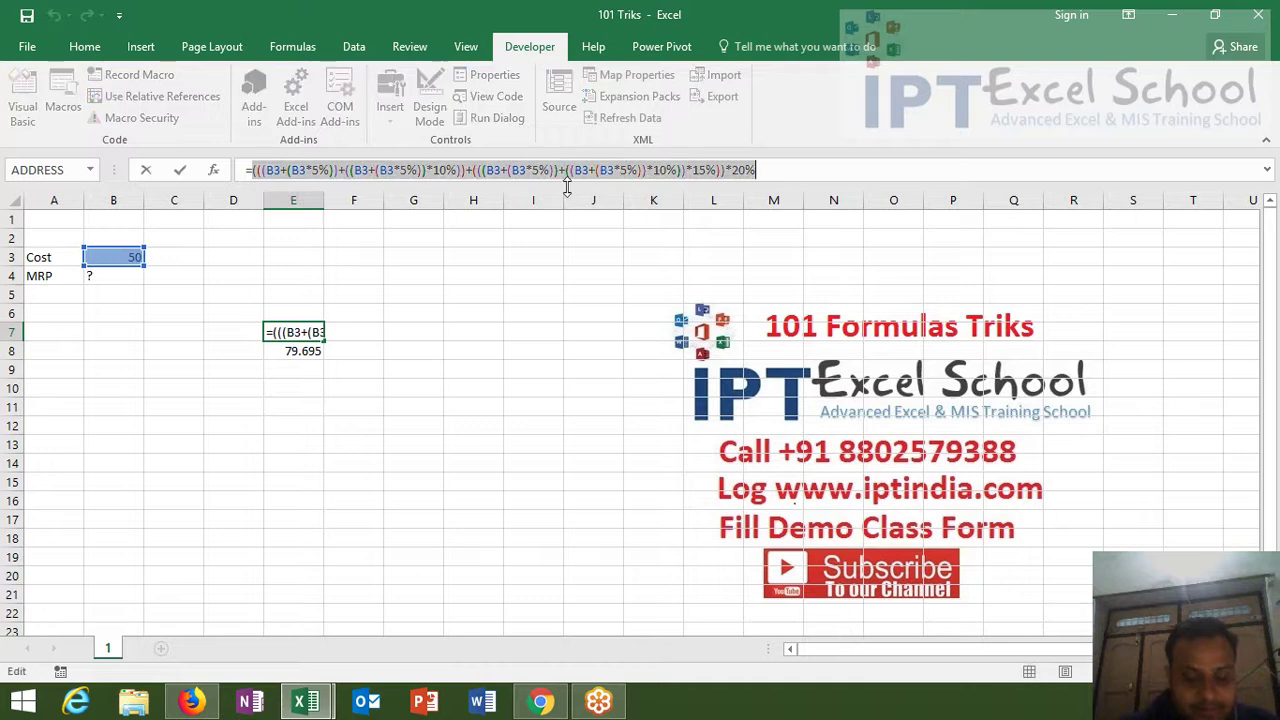
{"action": "key", "text": "Escape"}
{"action": "key", "text": "Down"}
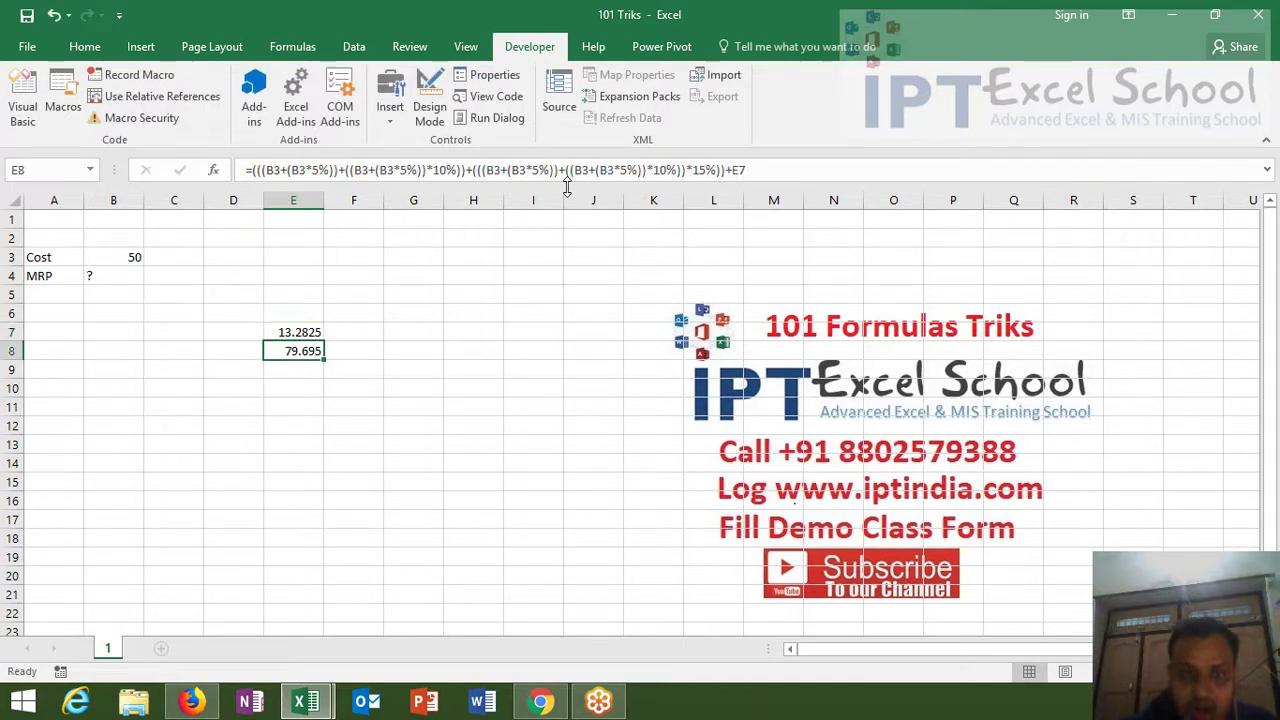
{"action": "left_click", "coordinate": [740, 170]}
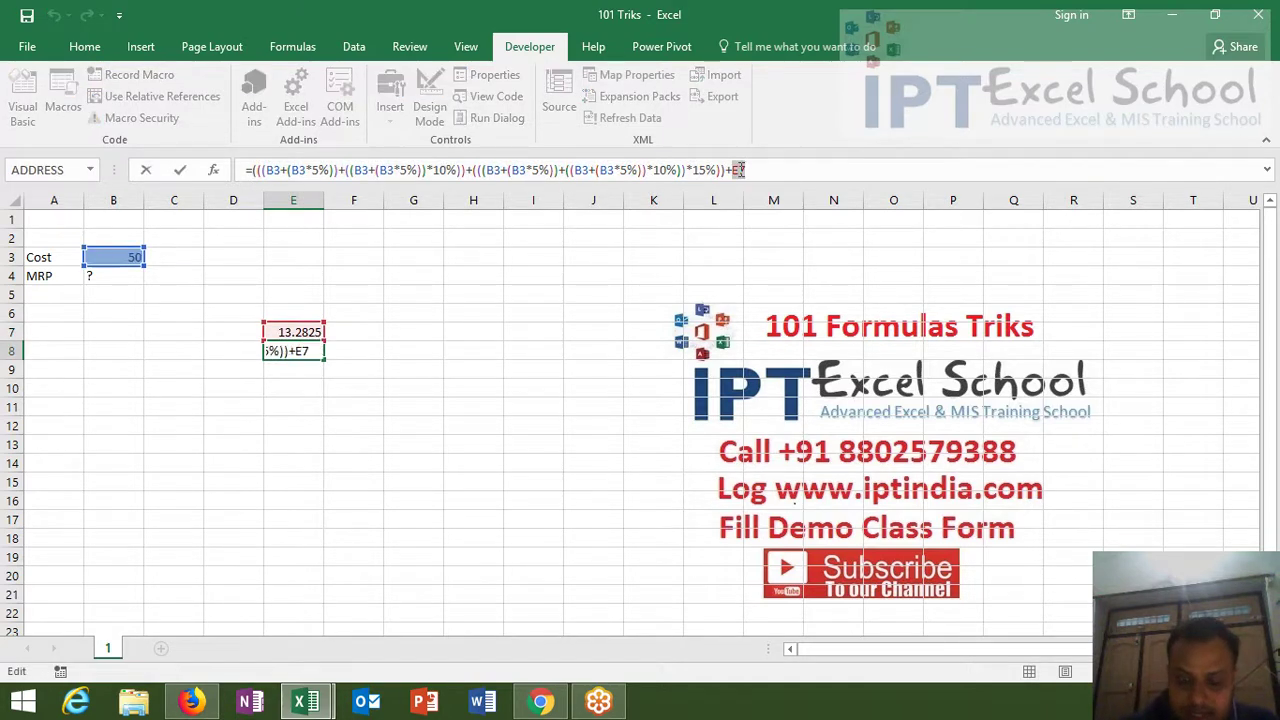
{"action": "type", "text": "("}
{"action": "type", "text": "((B3+(B3*5%))+((B3+(B3*5%))*10%))+(((B3+(B3*5%))+((B3+(B3*5%))*10%))*15%)"}
{"action": "type", "text": ")*20%"}
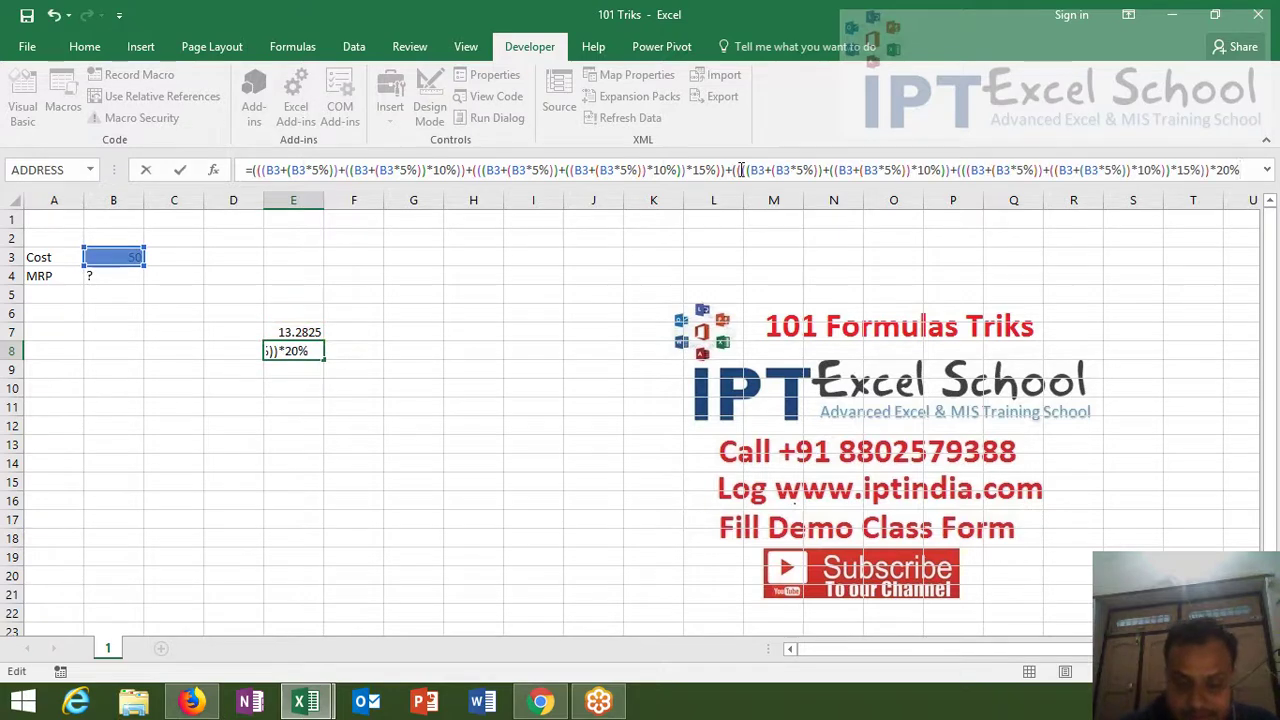
{"action": "key", "text": "Return"}
Step: Clear E7 and copy the final E8 formula
{"action": "key", "text": "Up"}
{"action": "key", "text": "Up"}
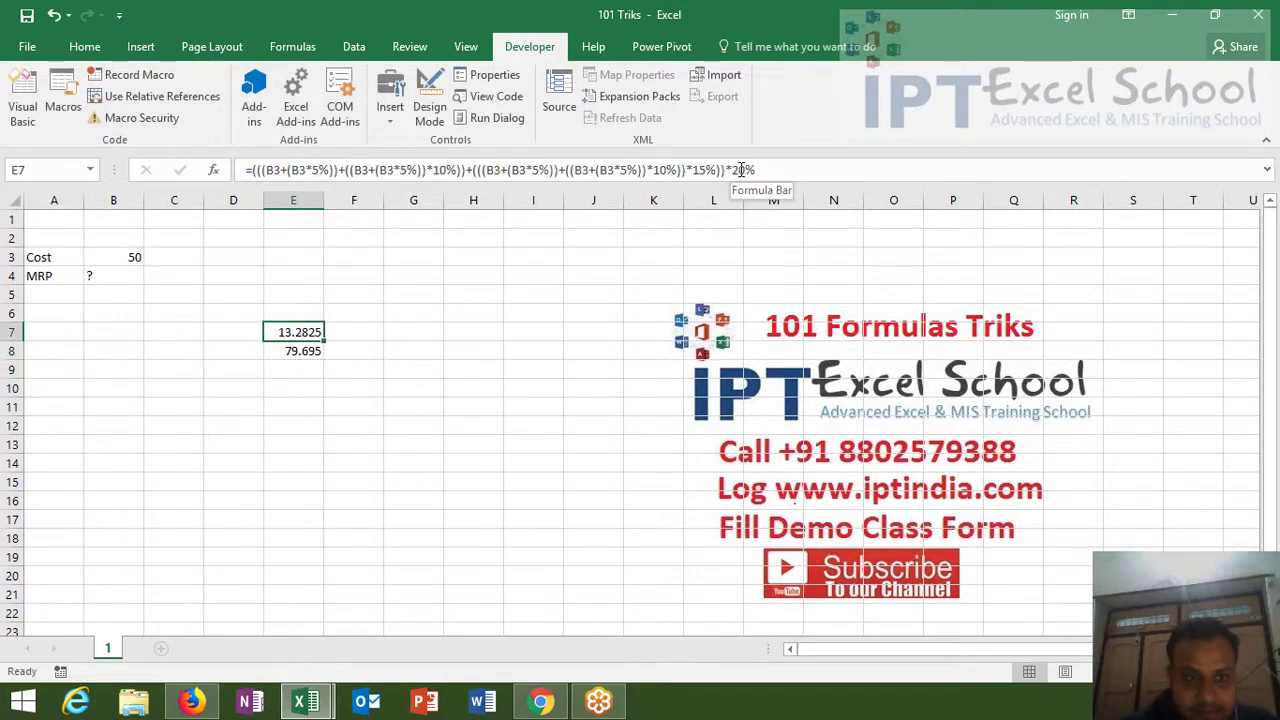
{"action": "key", "text": "Delete"}
{"action": "key", "text": "Down"}
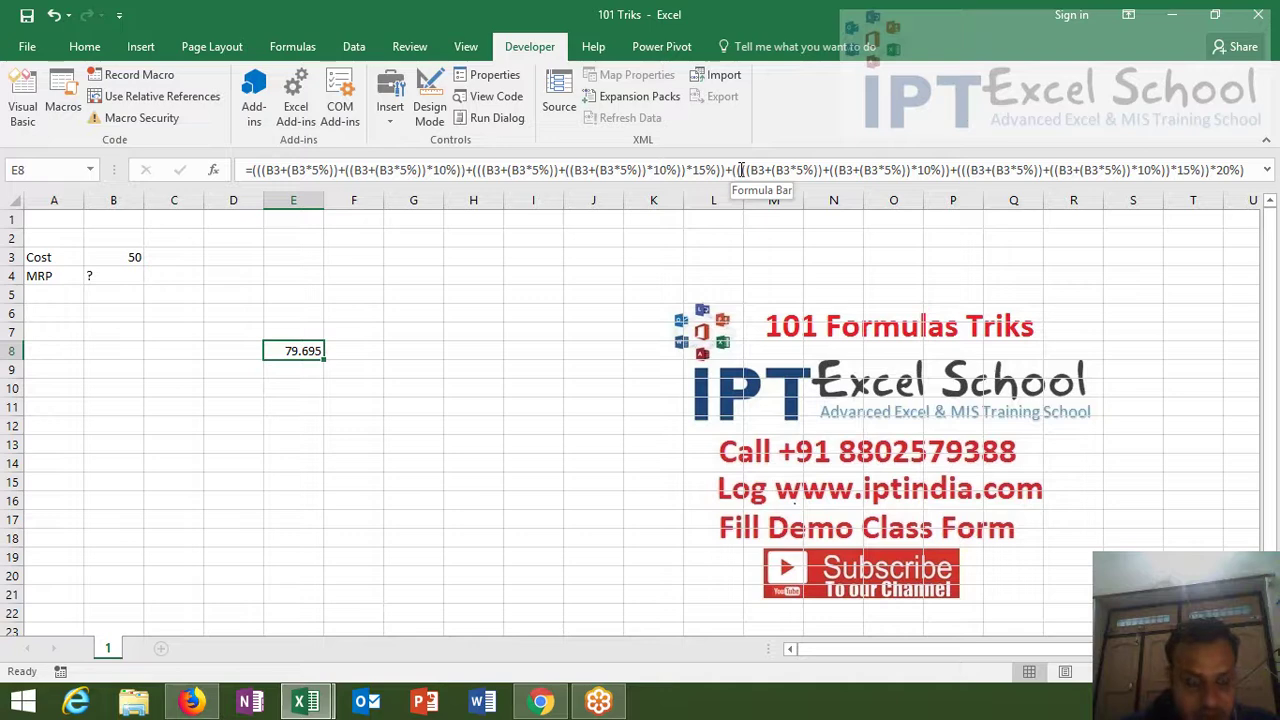
{"action": "key", "text": "ctrl+c"}
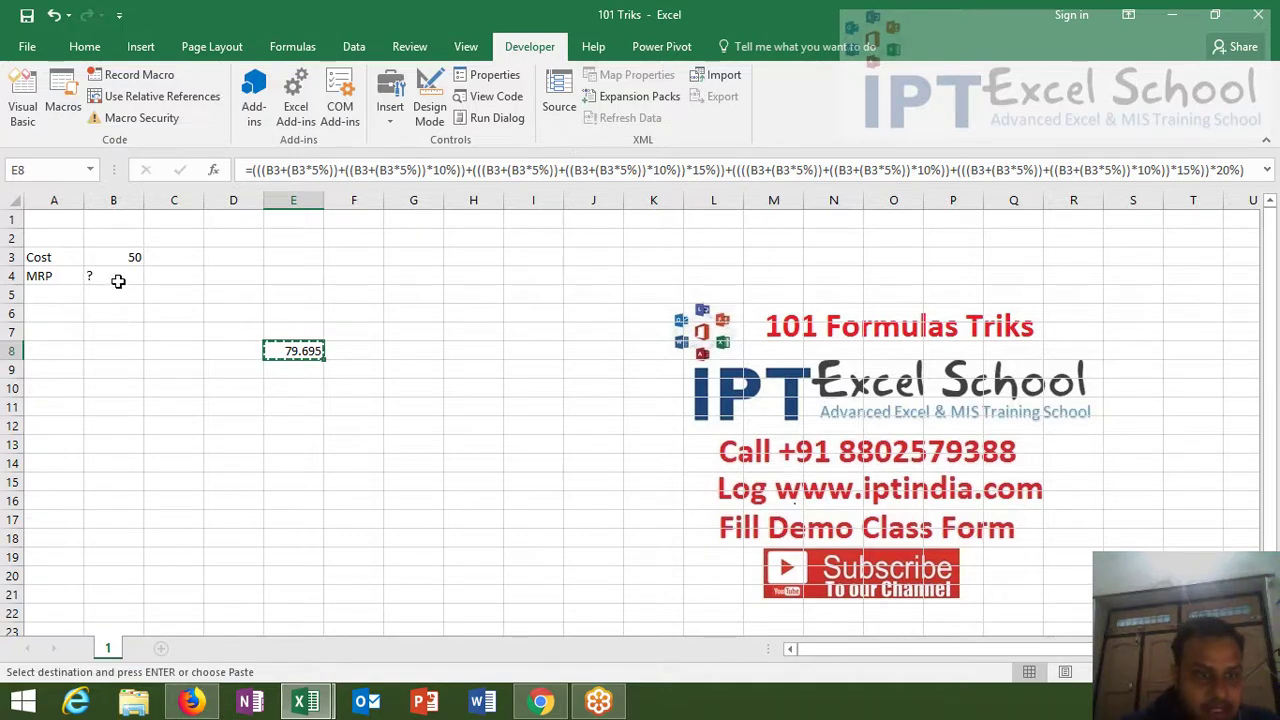
Step: Paste the combined formula into B4 beside MRP and review it, showing 79.695
{"action": "left_click", "coordinate": [116, 279]}
{"action": "key", "text": "ctrl+v"}
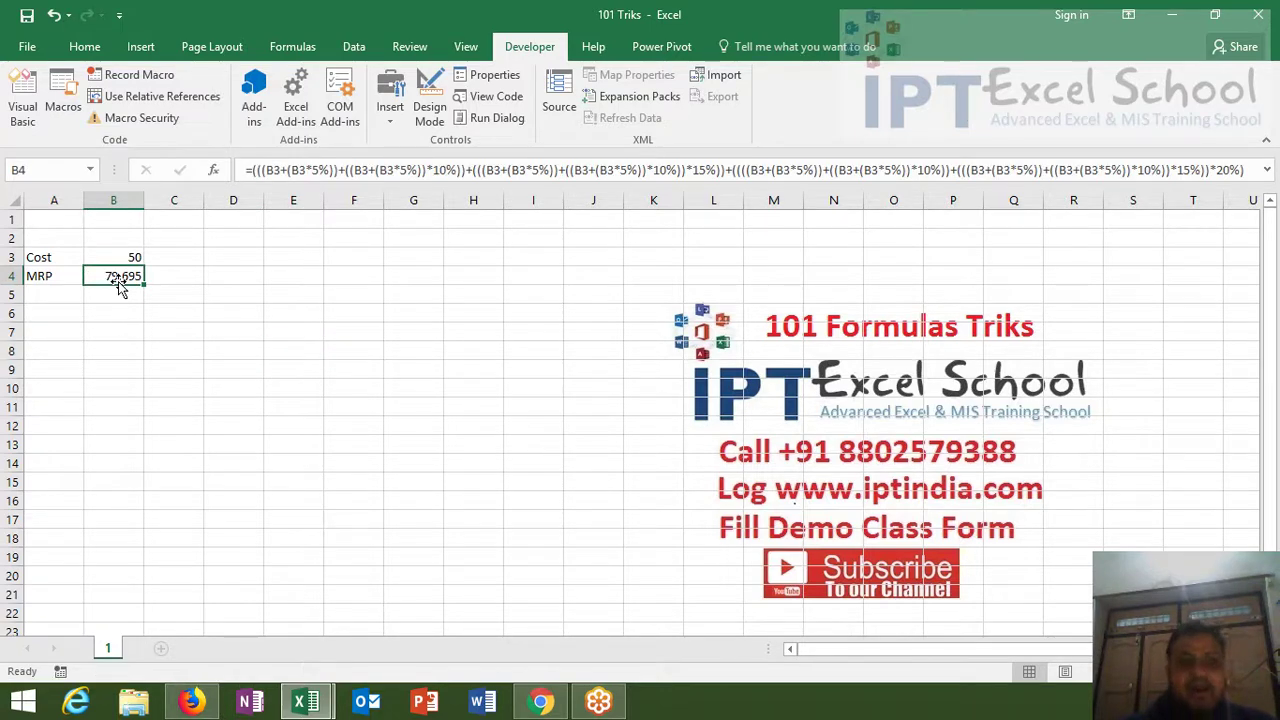
{"action": "double_click", "coordinate": [118, 279]}
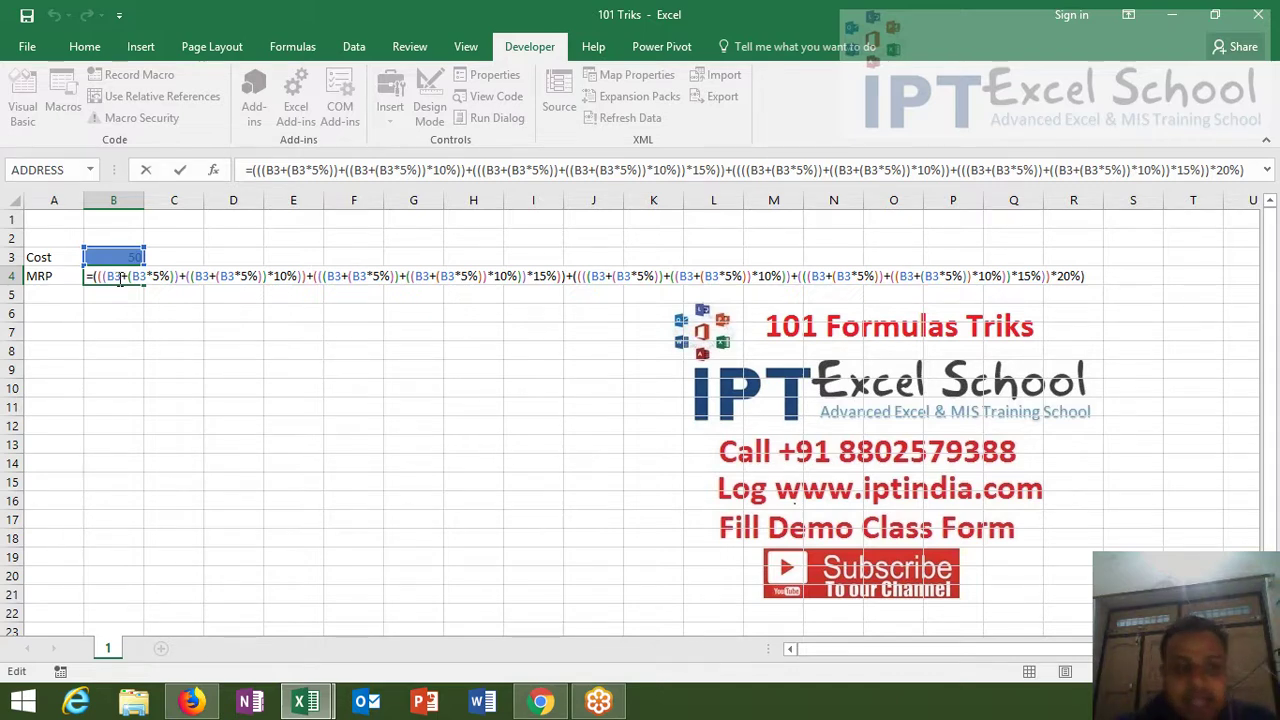
{"action": "key", "text": "ctrl+Return"}
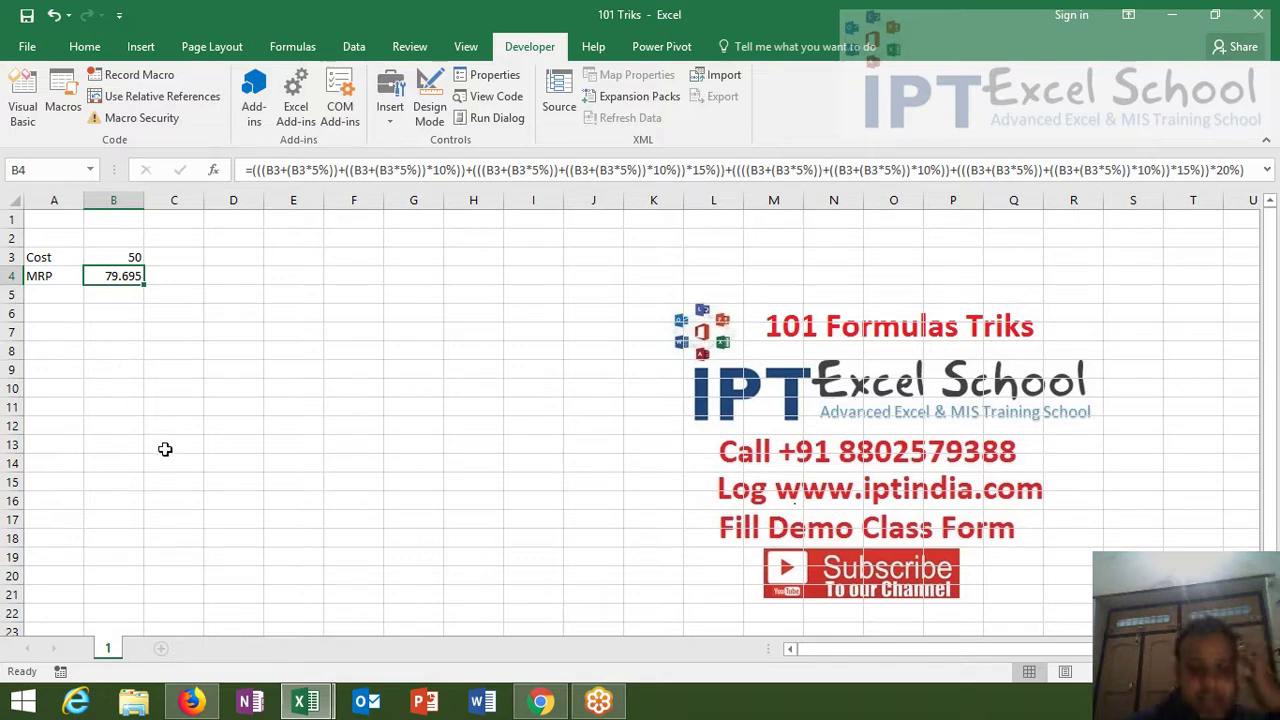
Step: Add a new sheet, position it after sheet 1 and rename it 1VBA
{"action": "left_click", "coordinate": [160, 648]}
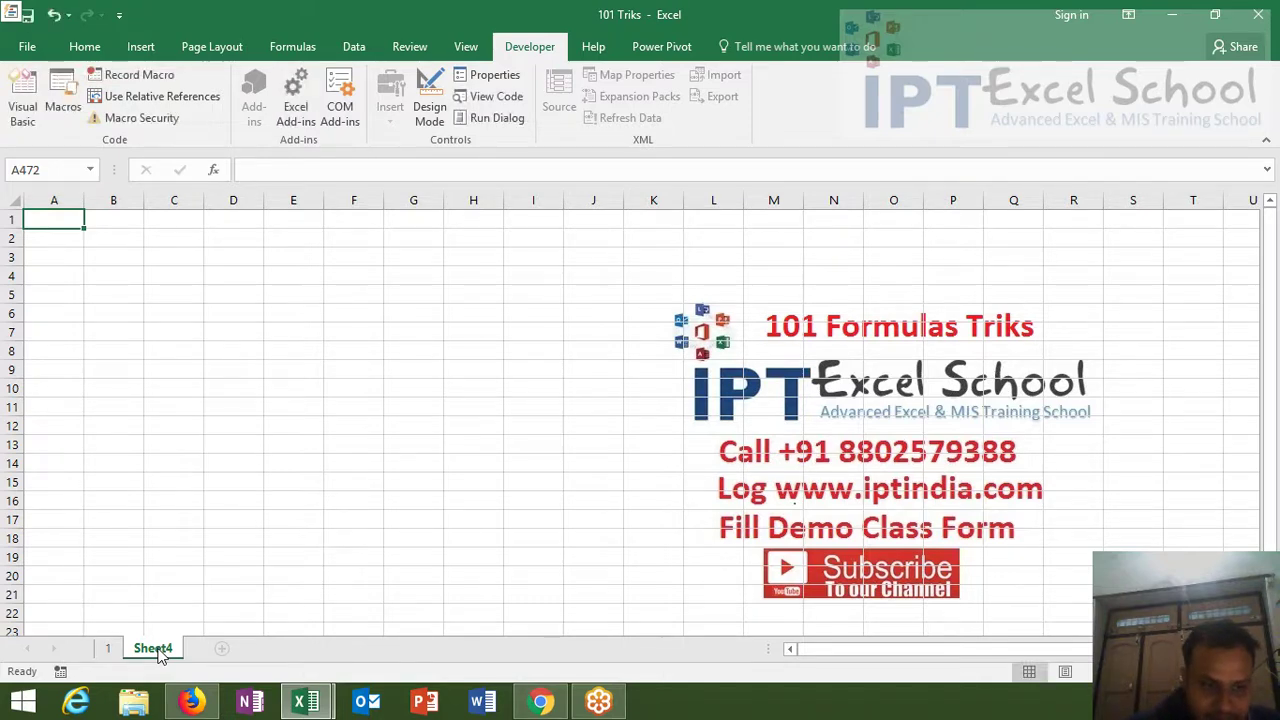
{"action": "left_click_drag", "start_coordinate": [157, 654], "coordinate": [121, 655]}
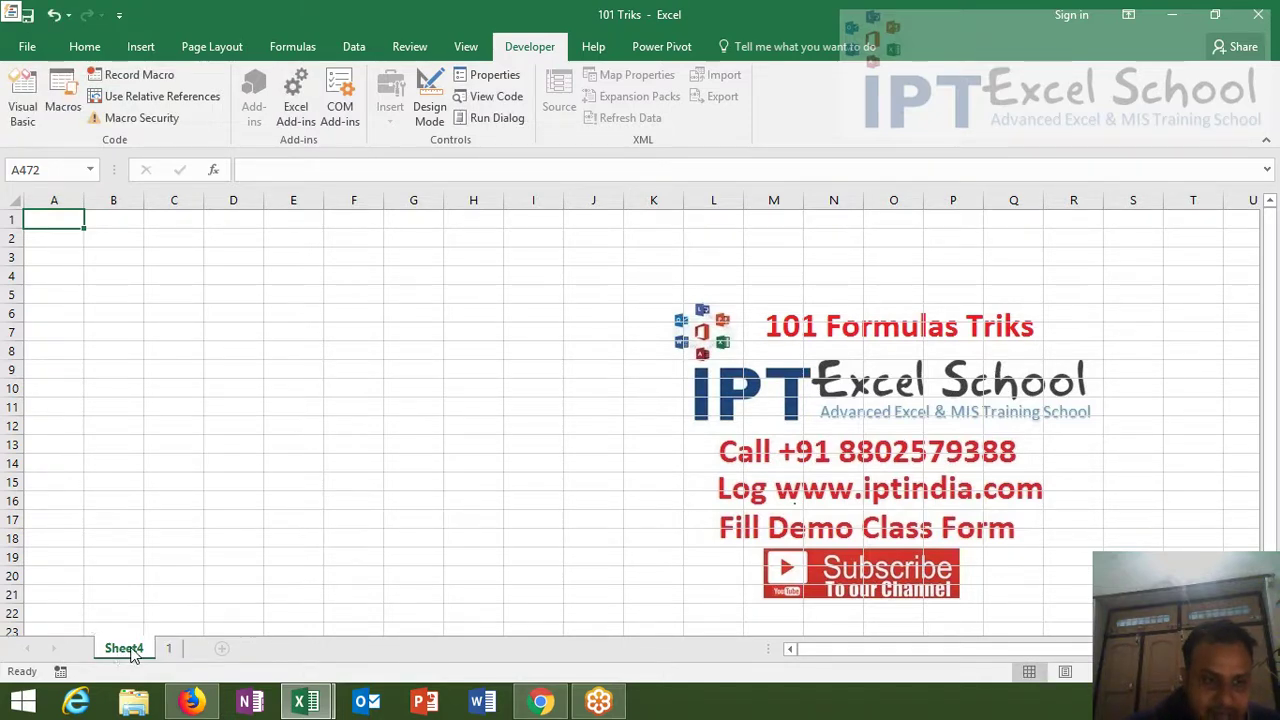
{"action": "left_click", "coordinate": [167, 650]}
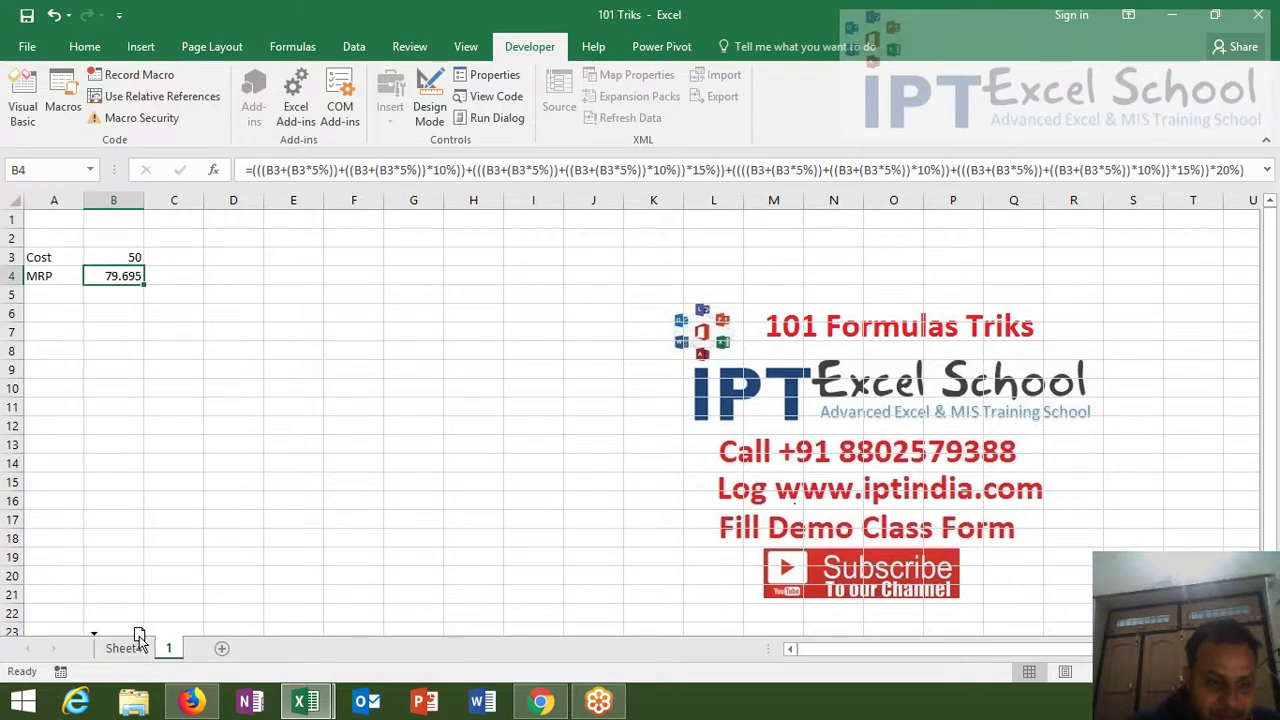
{"action": "left_click_drag", "start_coordinate": [140, 640], "coordinate": [152, 645]}
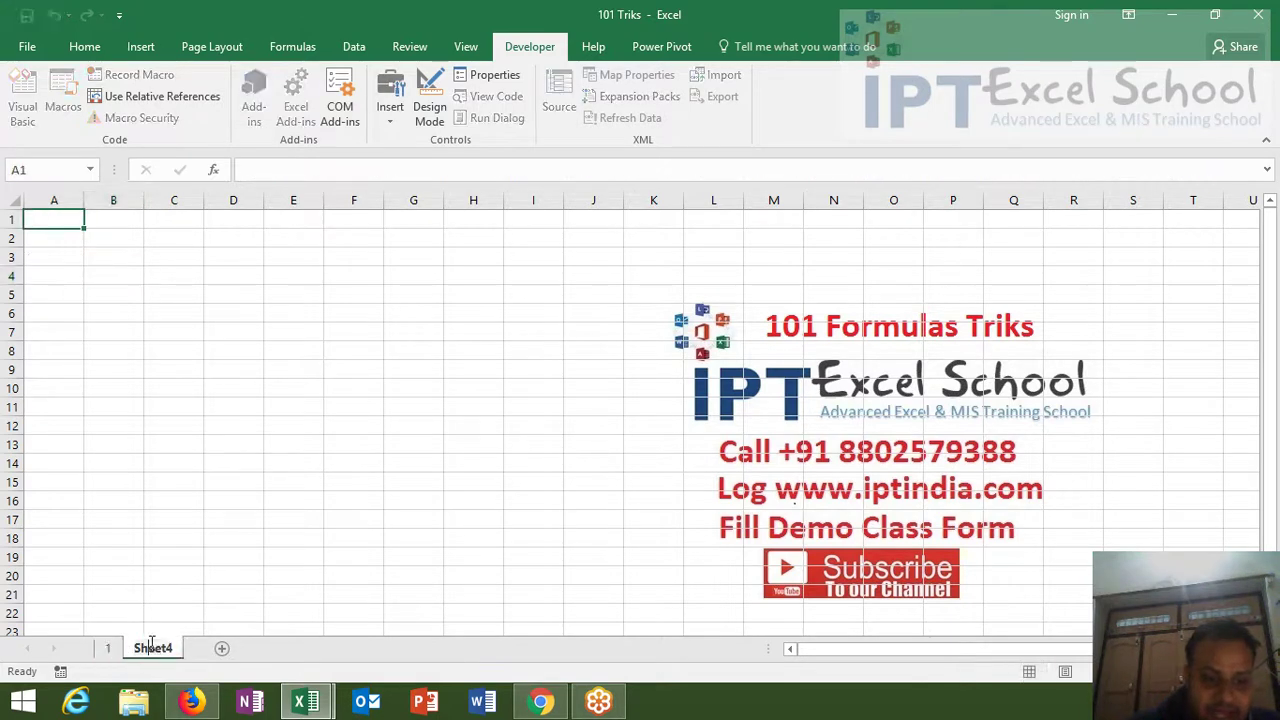
{"action": "left_click", "coordinate": [152, 643]}
{"action": "type", "text": "2"}
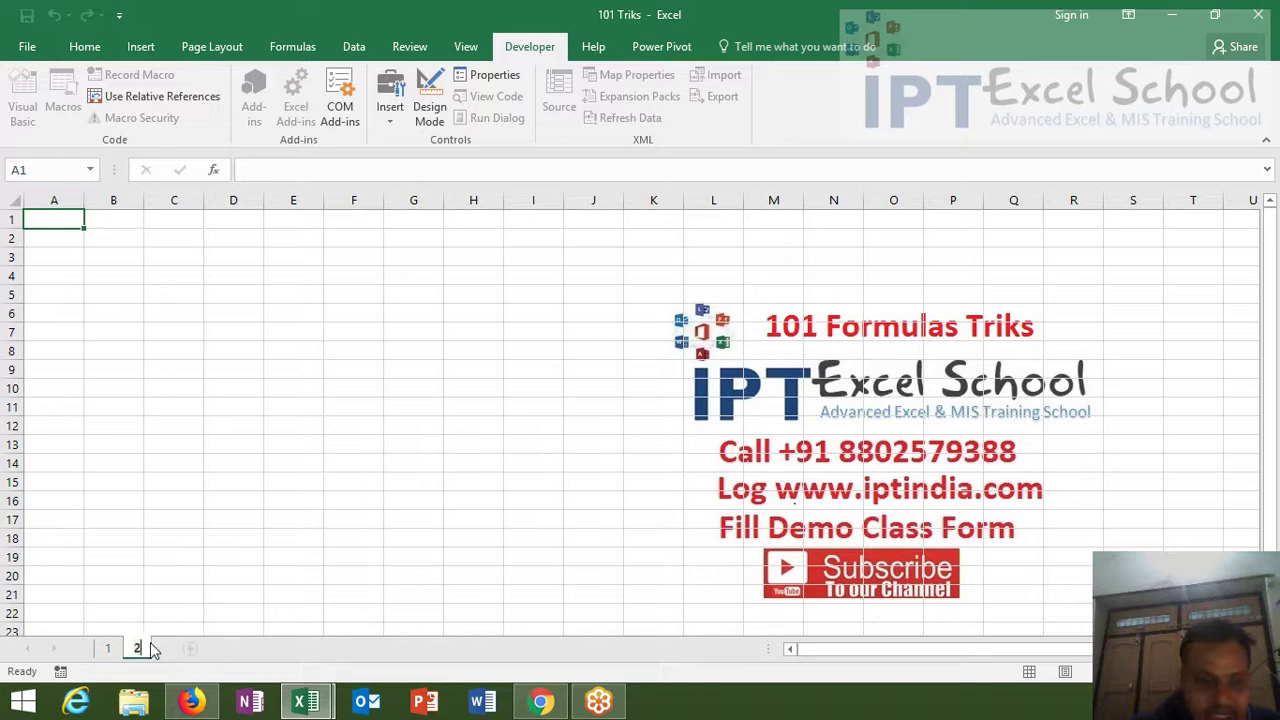
{"action": "key", "text": "BackSpace"}
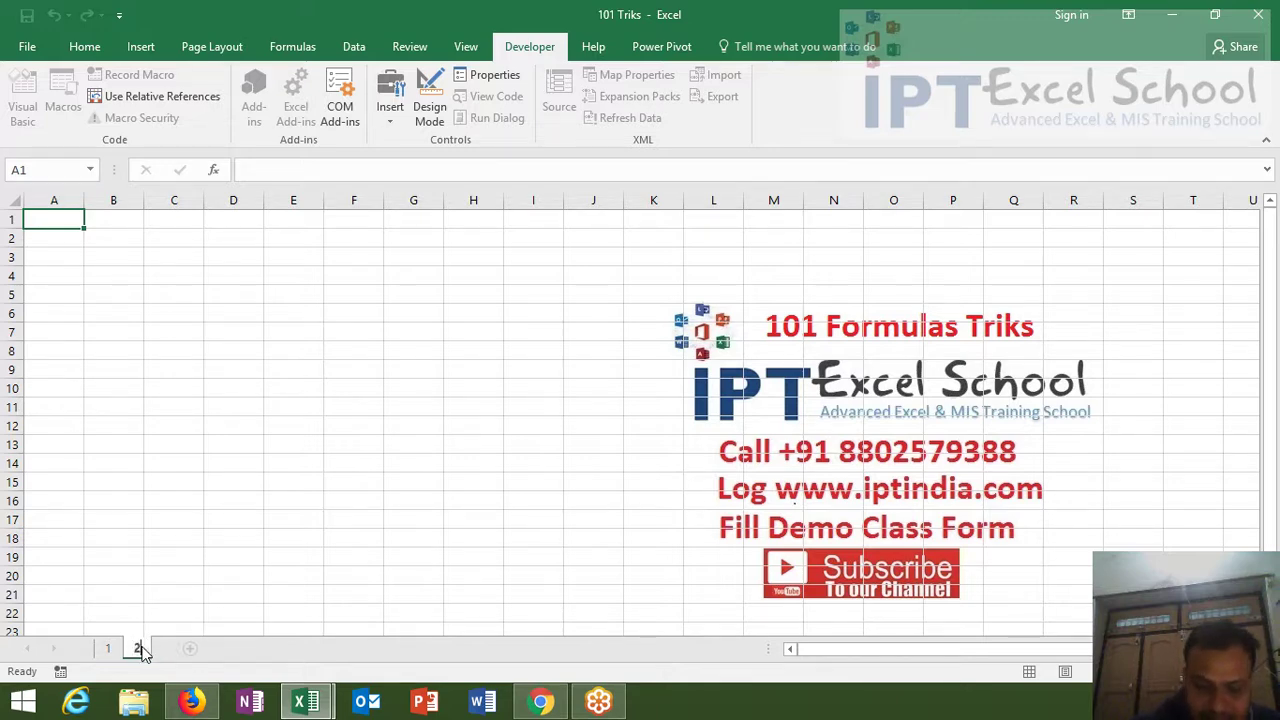
{"action": "type", "text": "1VB"}
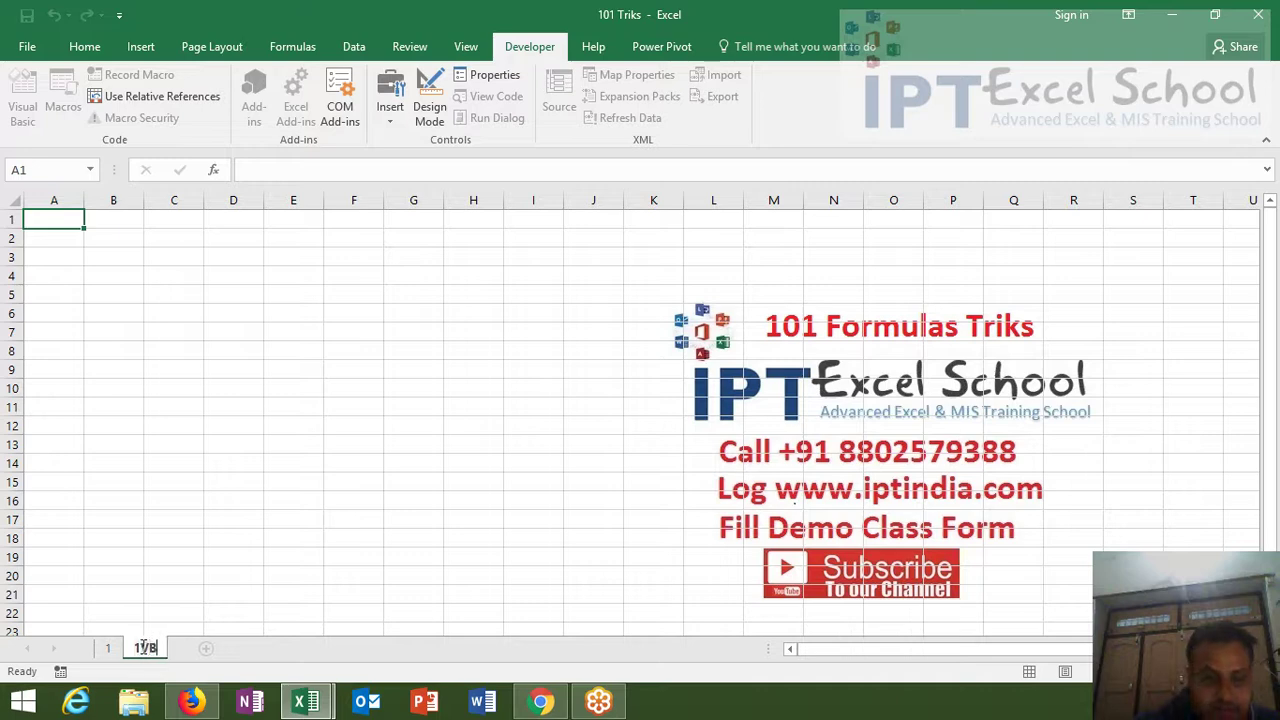
{"action": "type", "text": "A"}
{"action": "left_click", "coordinate": [108, 406]}
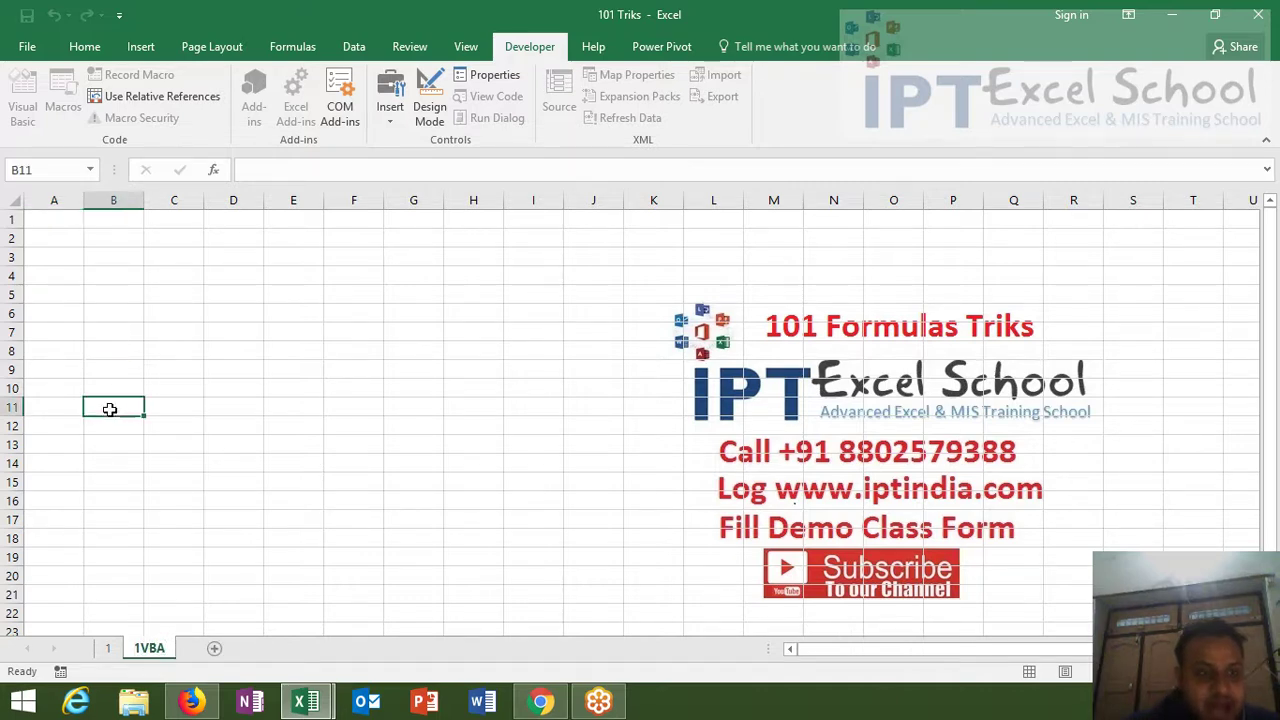
Step: Enter Cost in A2, 50 in B2 and MRP in A3, then select B3
{"action": "left_click", "coordinate": [46, 235]}
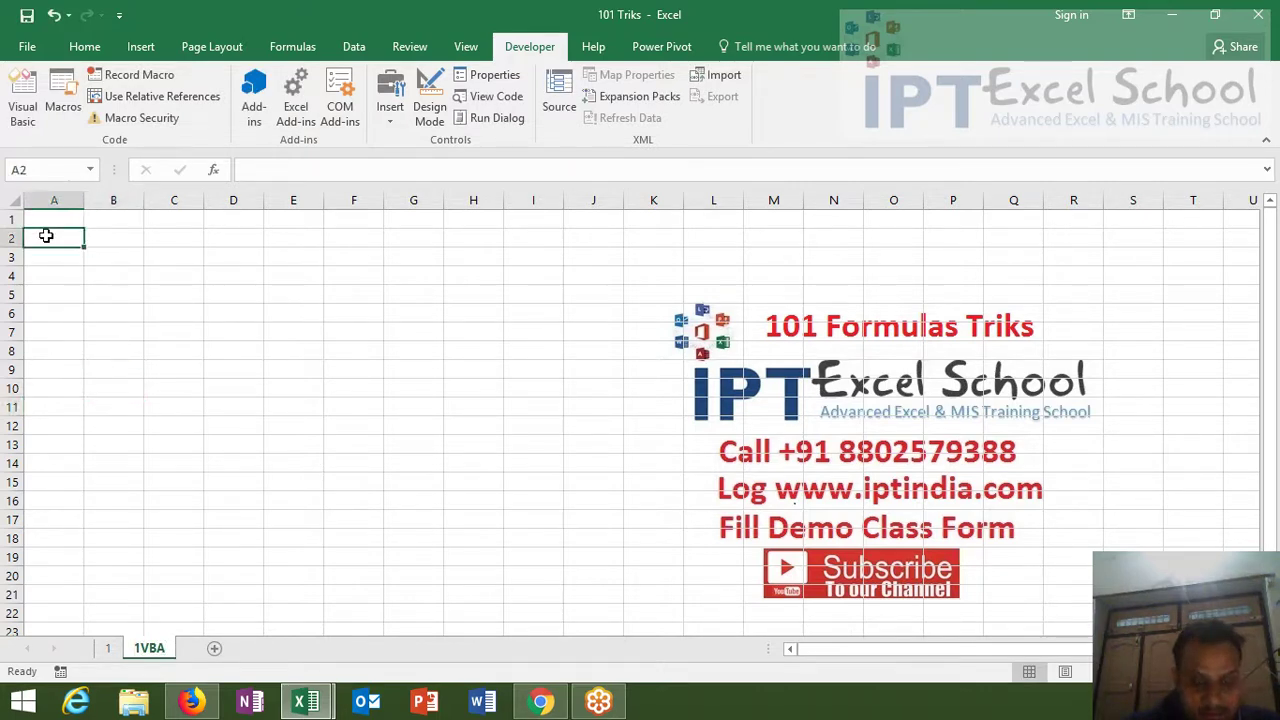
{"action": "type", "text": "Code"}
{"action": "key", "text": "Tab"}
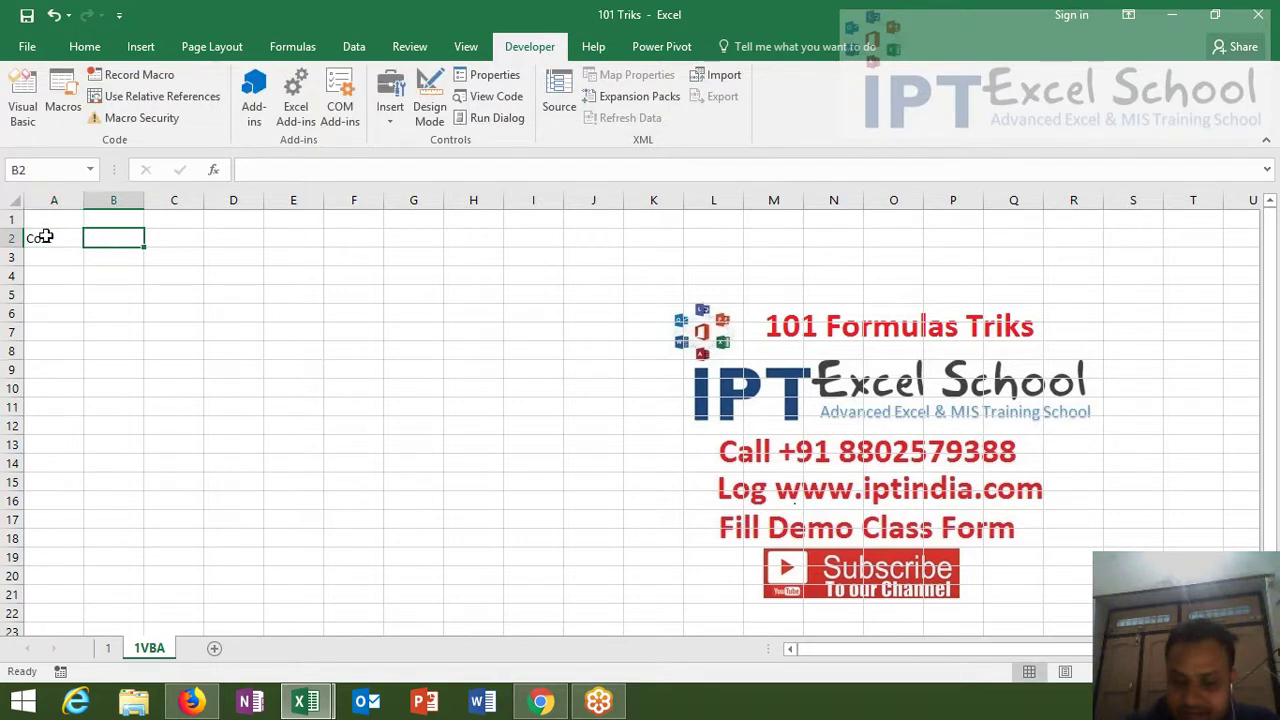
{"action": "type", "text": "500"}
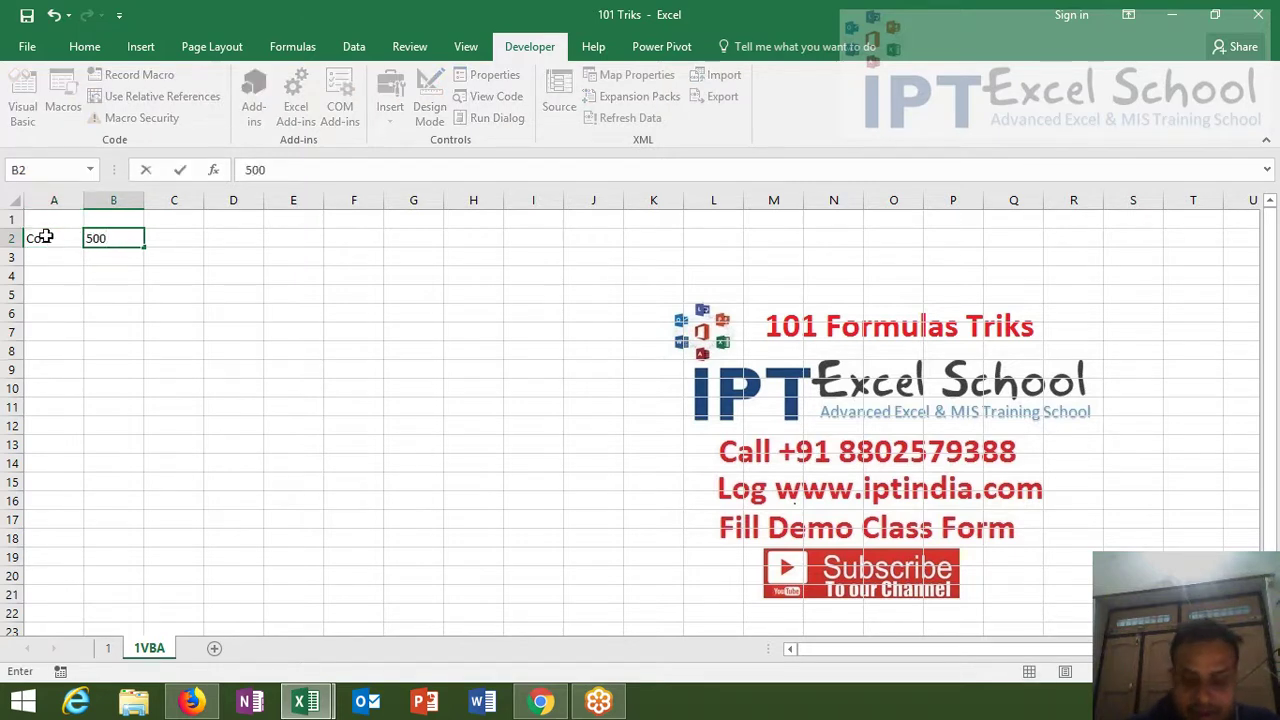
{"action": "key", "text": "BackSpace"}
{"action": "key", "text": "Return"}
{"action": "type", "text": "MRP"}
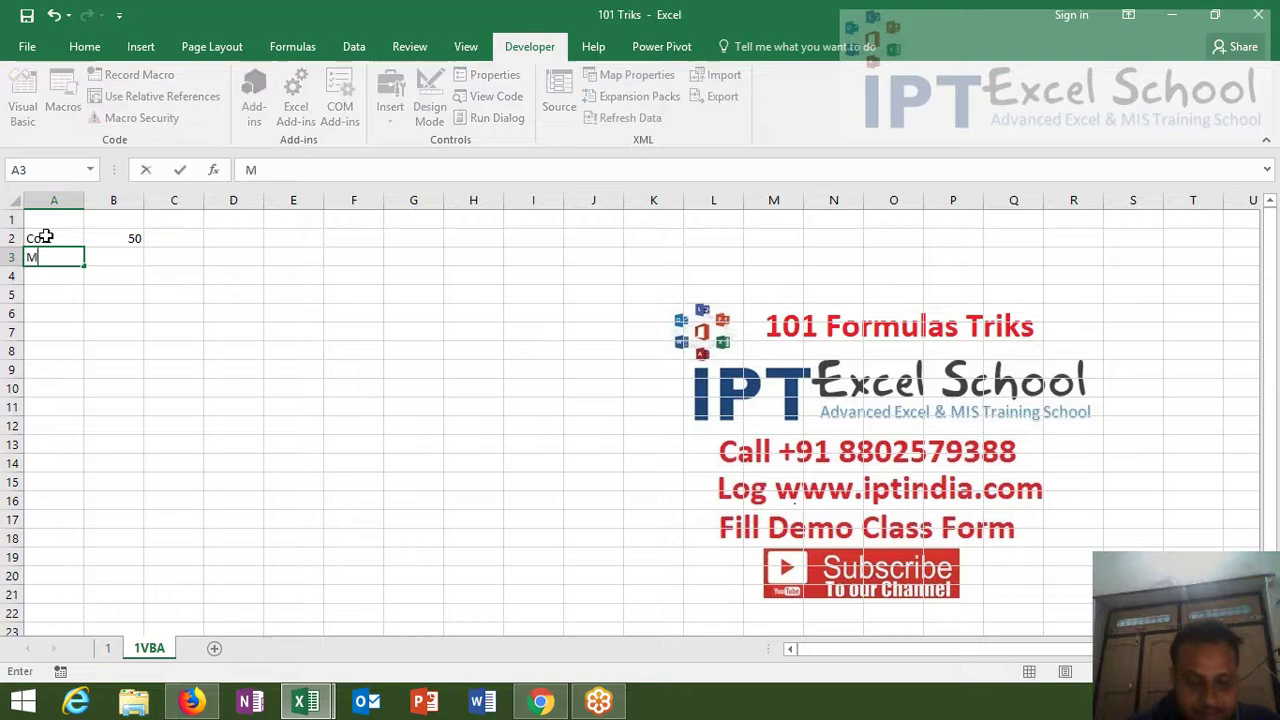
{"action": "key", "text": "Return"}
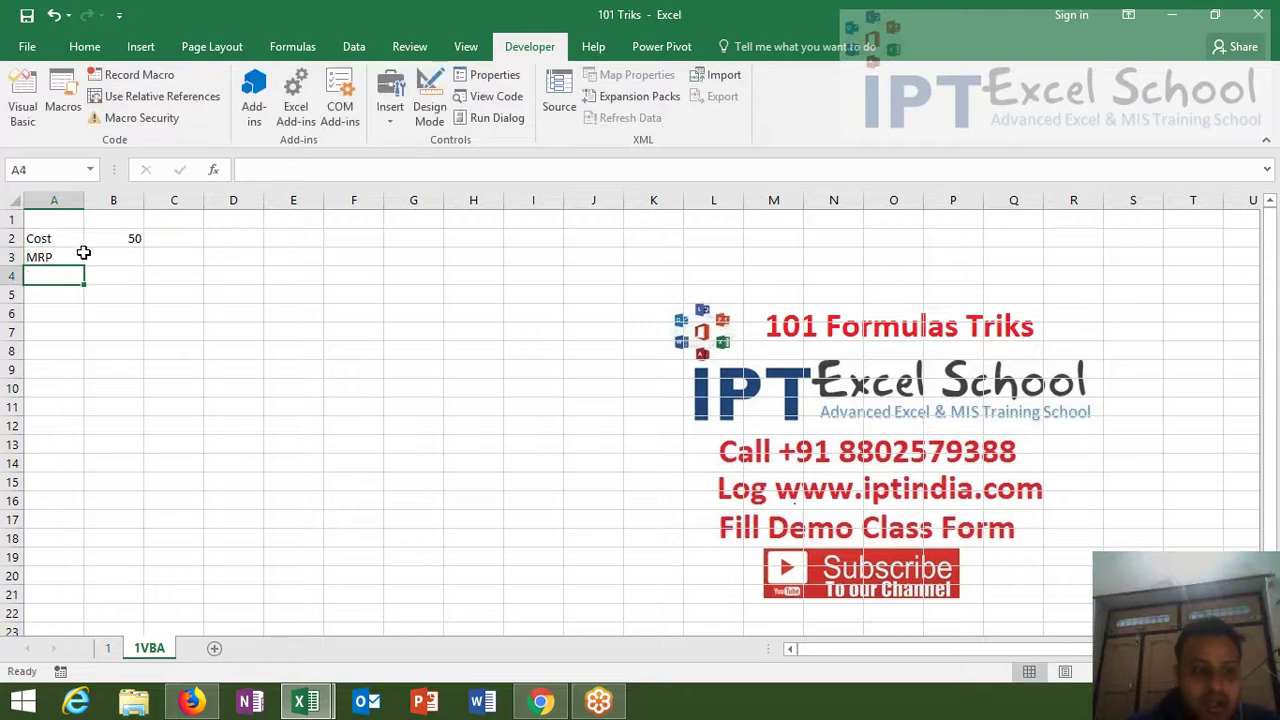
{"action": "left_click", "coordinate": [94, 261]}
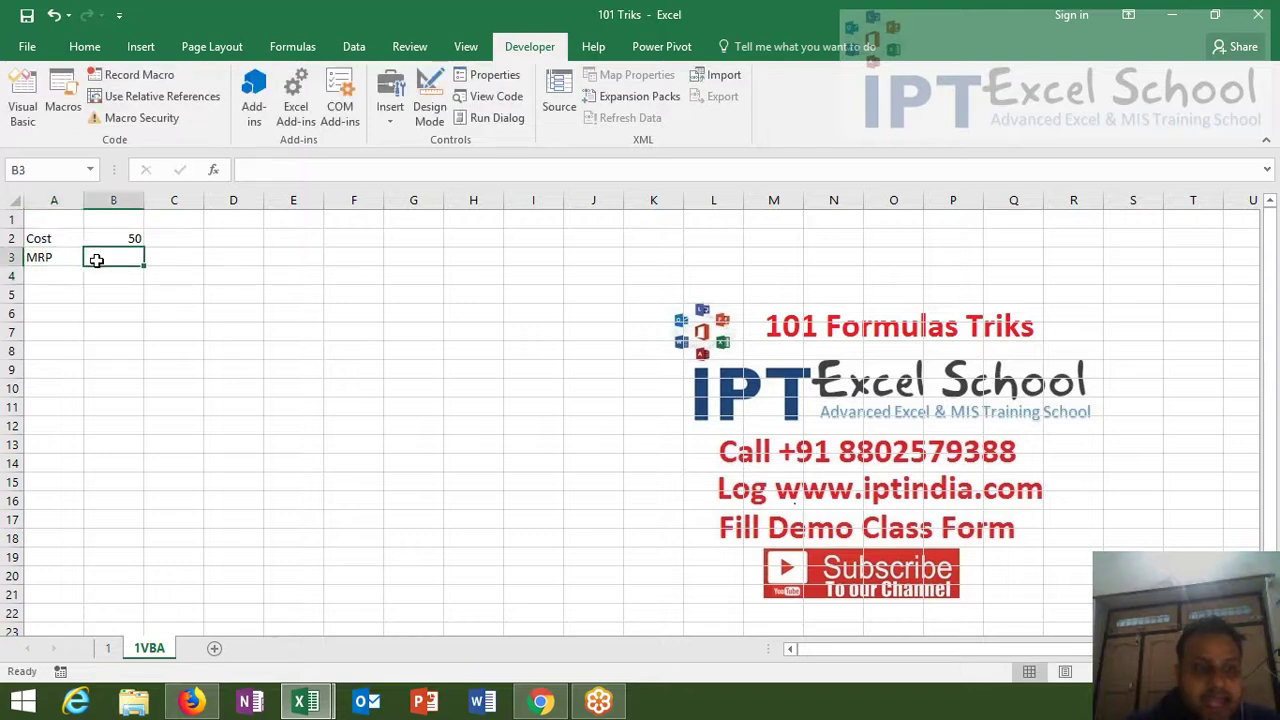
Step: Open Module1 in the VBA editor and delete all its old code
{"action": "left_click", "coordinate": [22, 100]}
{"action": "double_click", "coordinate": [90, 218]}
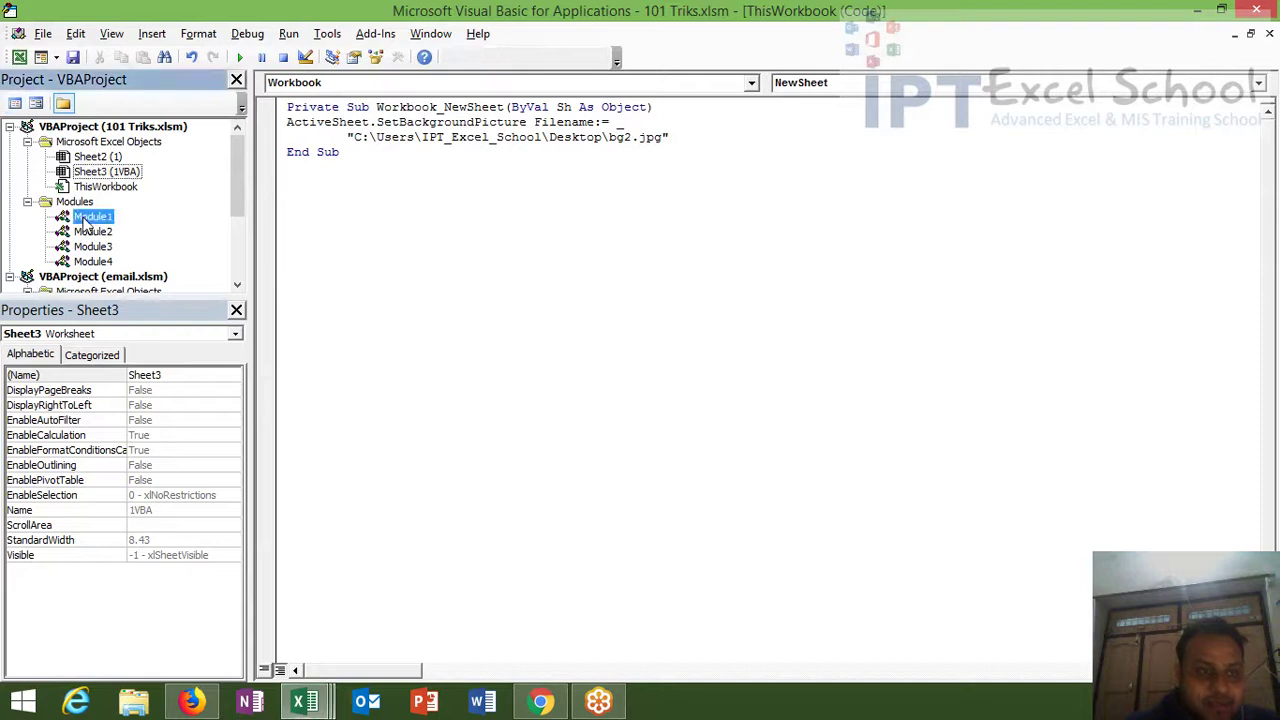
{"action": "left_click", "coordinate": [153, 40]}
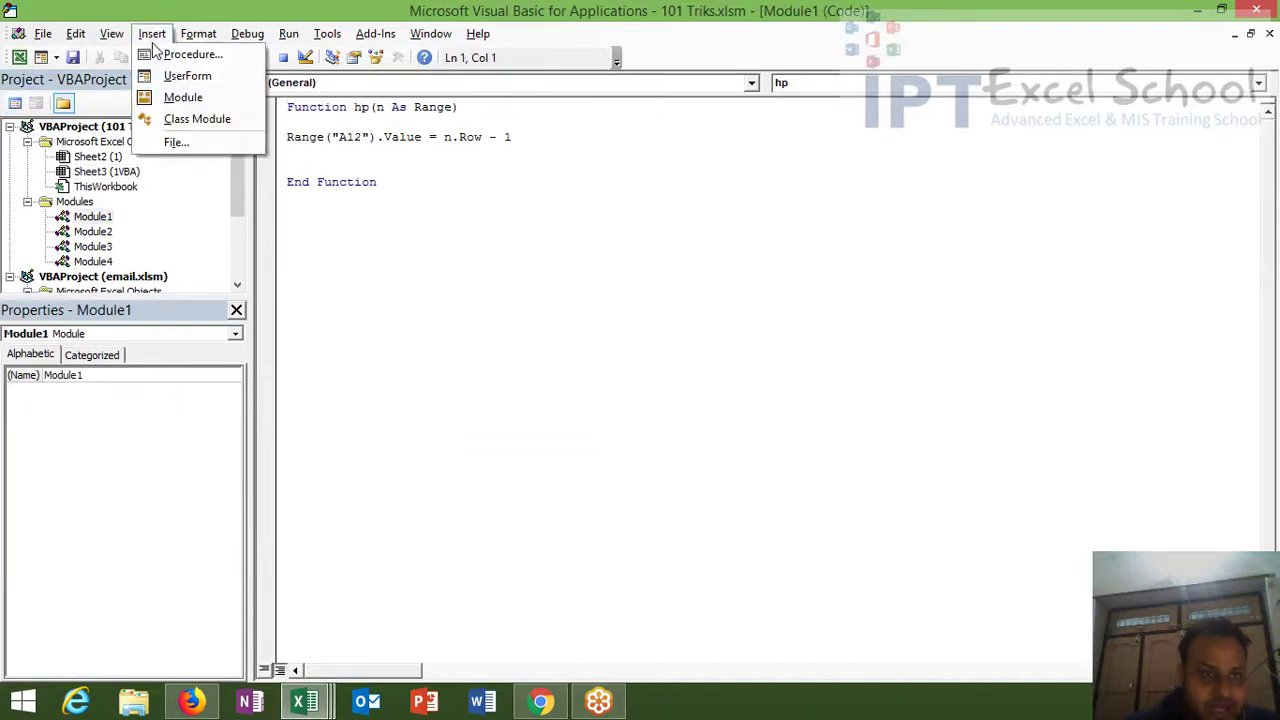
{"action": "left_click", "coordinate": [420, 205]}
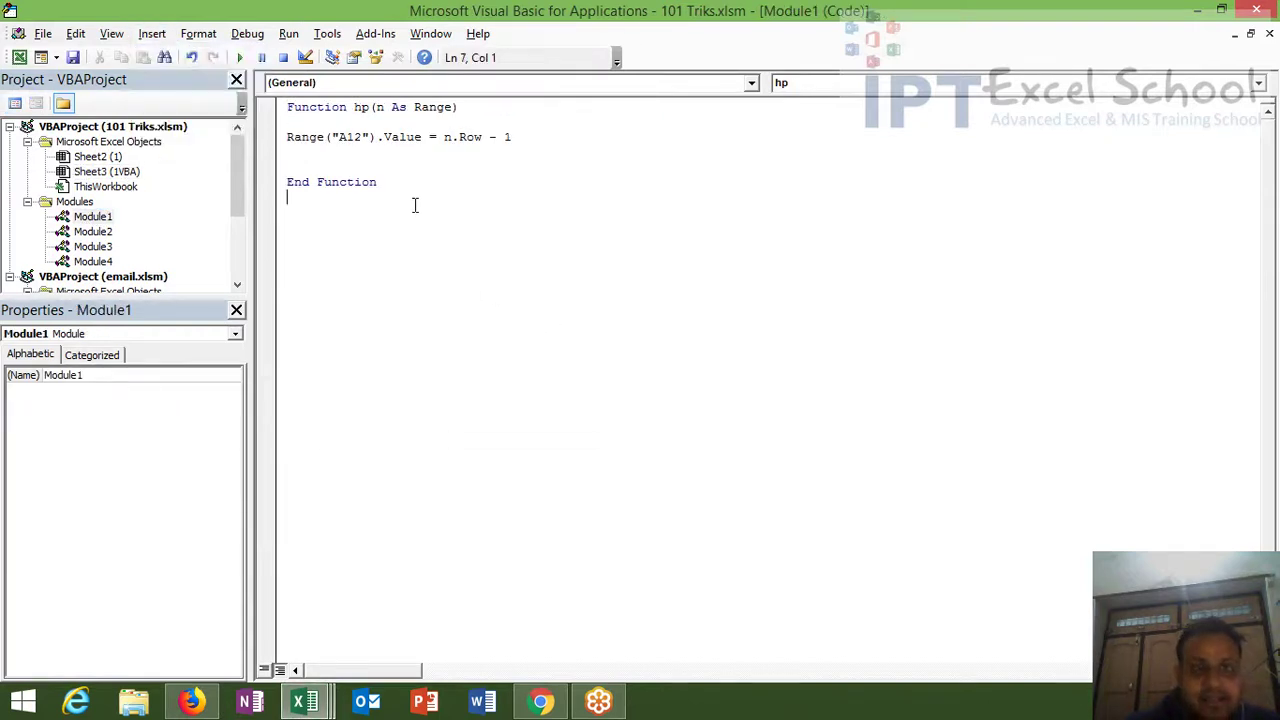
{"action": "key", "text": "ctrl+a"}
{"action": "key", "text": "Delete"}
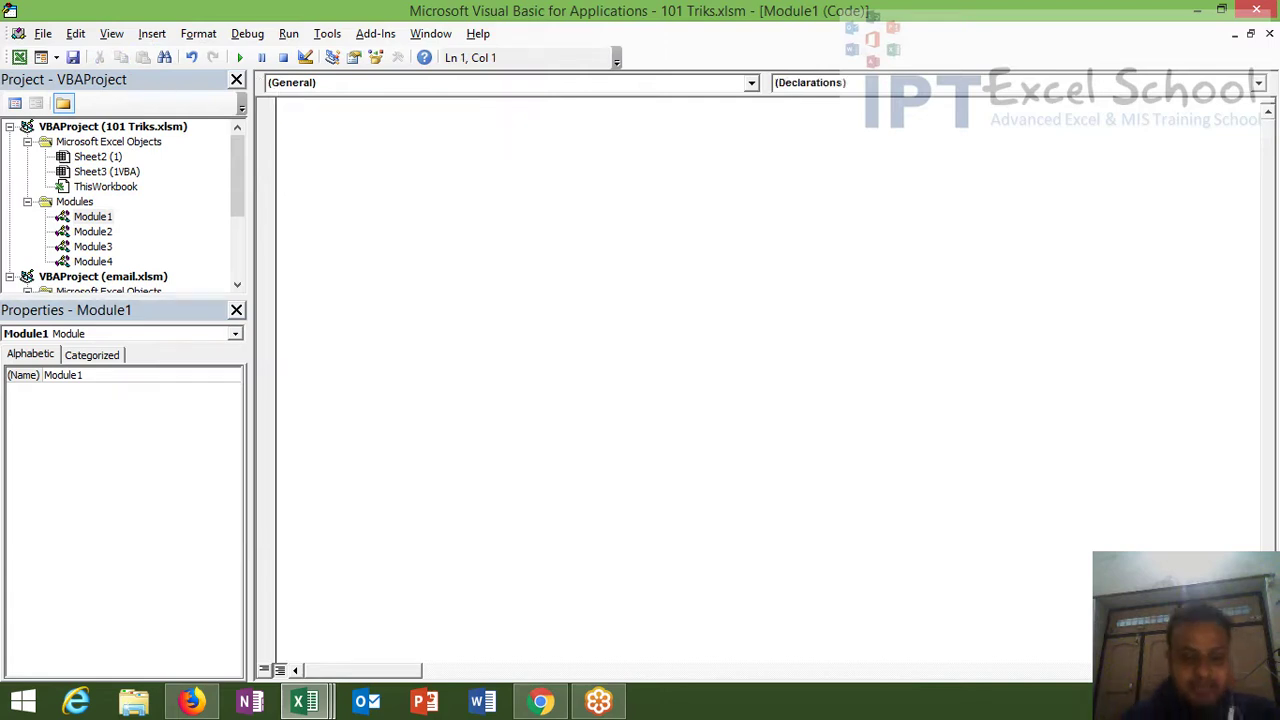
Step: Write an empty Function MRP(n As Long) shell in Module1
{"action": "type", "text": "function"}
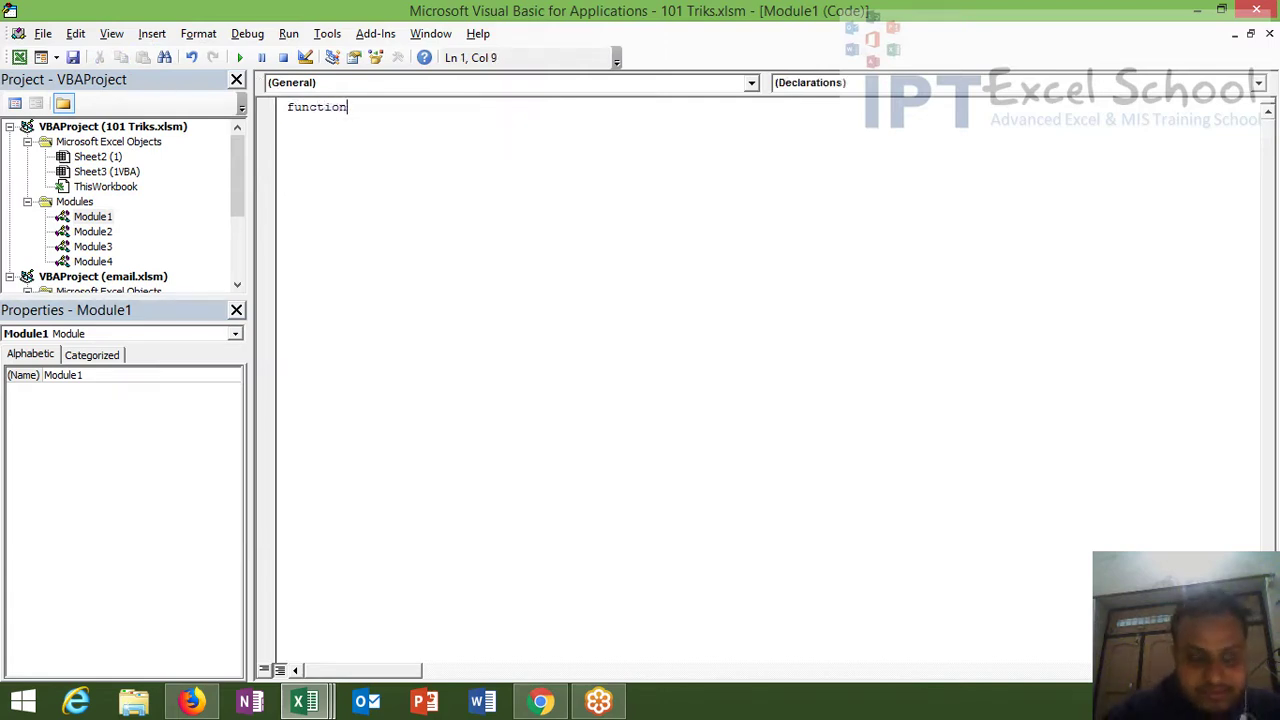
{"action": "type", "text": " MRP("}
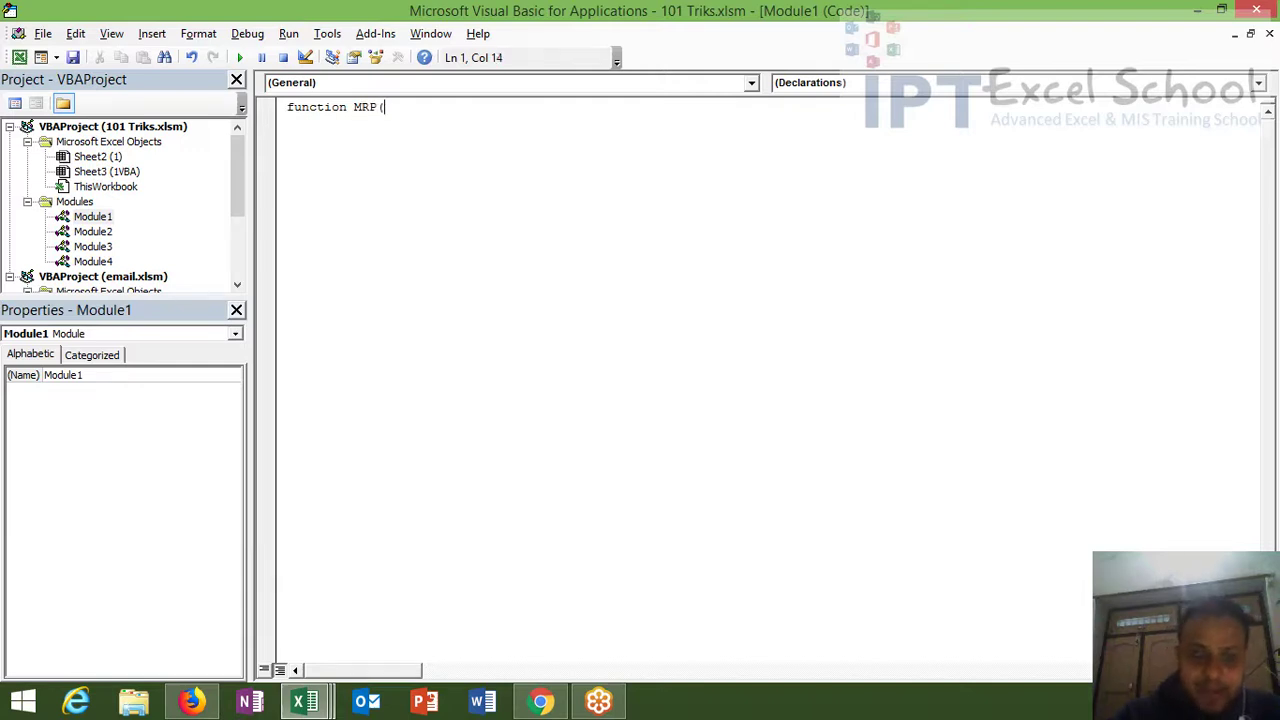
{"action": "type", "text": "n as "}
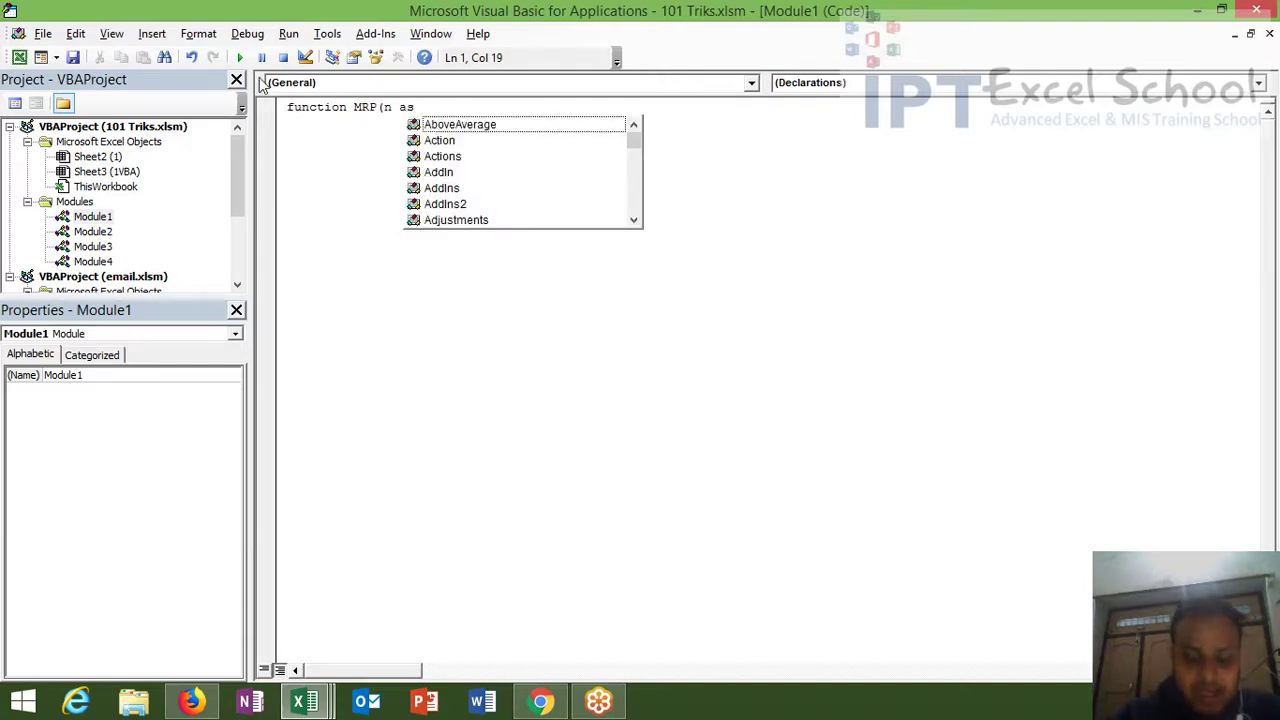
{"action": "type", "text": "lon"}
{"action": "key", "text": "Tab"}
{"action": "type", "text": ")"}
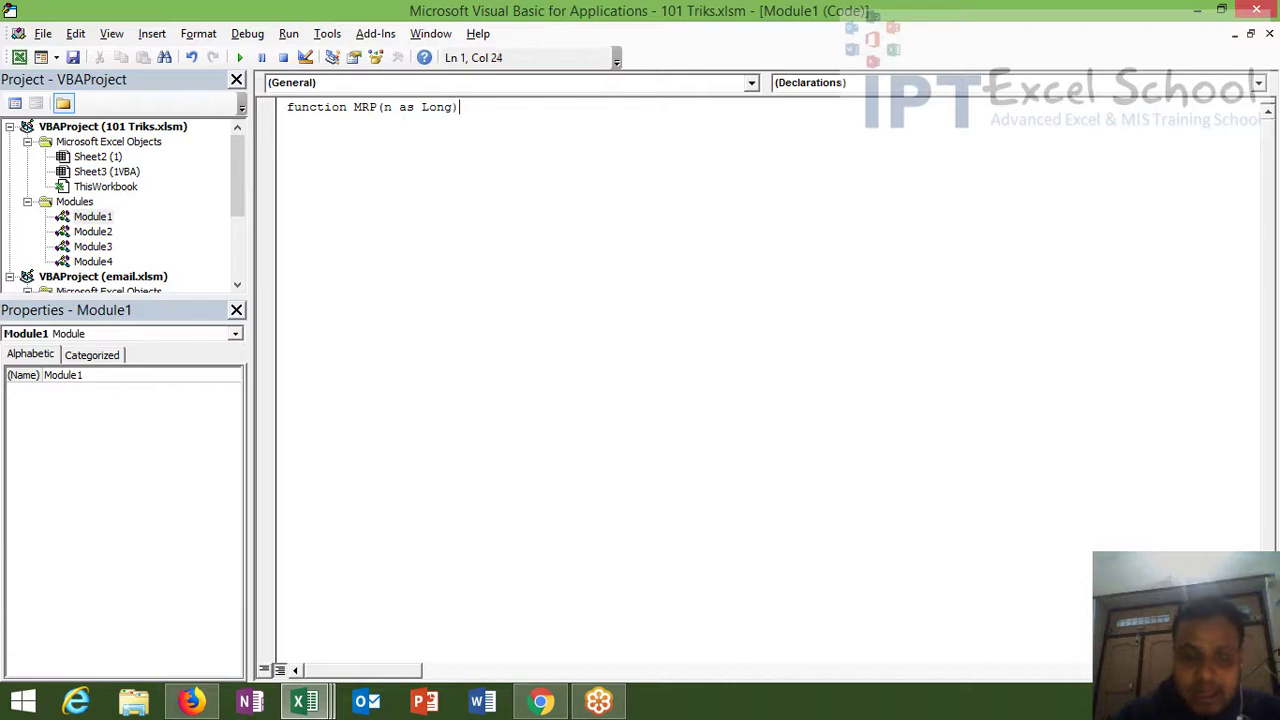
{"action": "key", "text": "Return"}
{"action": "key", "text": "Return"}
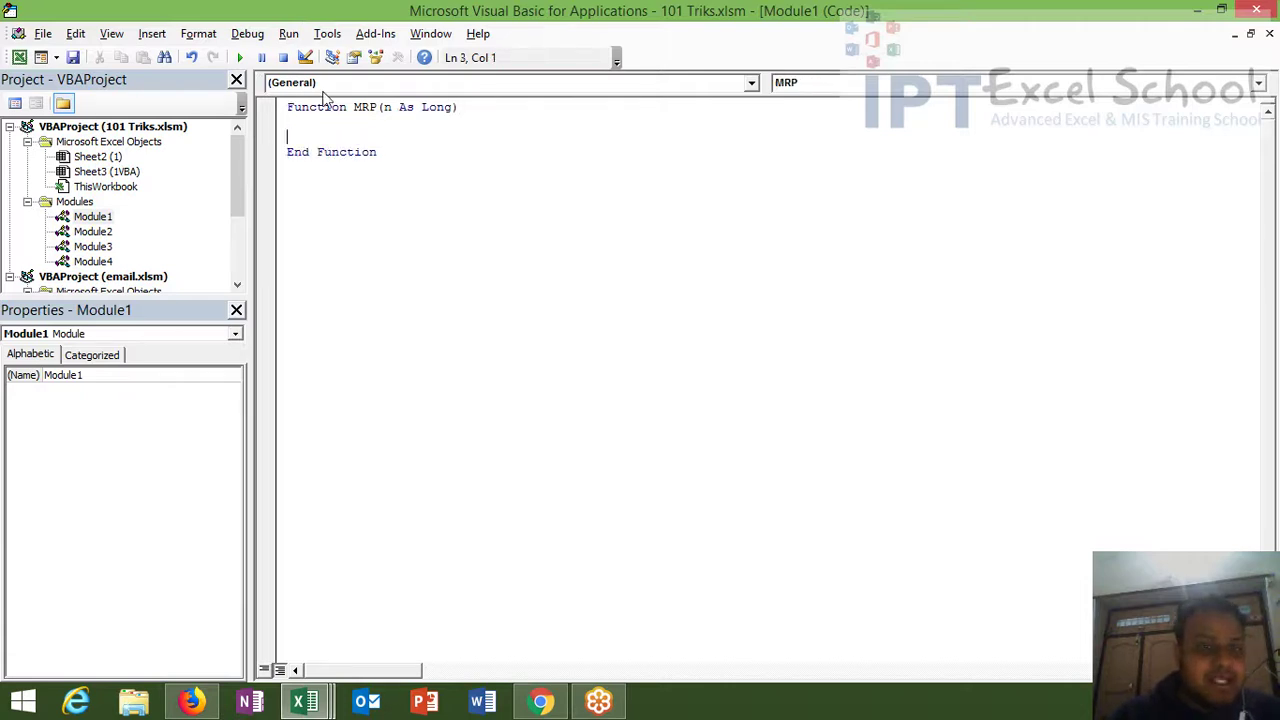
{"action": "left_click", "coordinate": [353, 107]}
{"action": "double_click", "coordinate": [355, 108]}
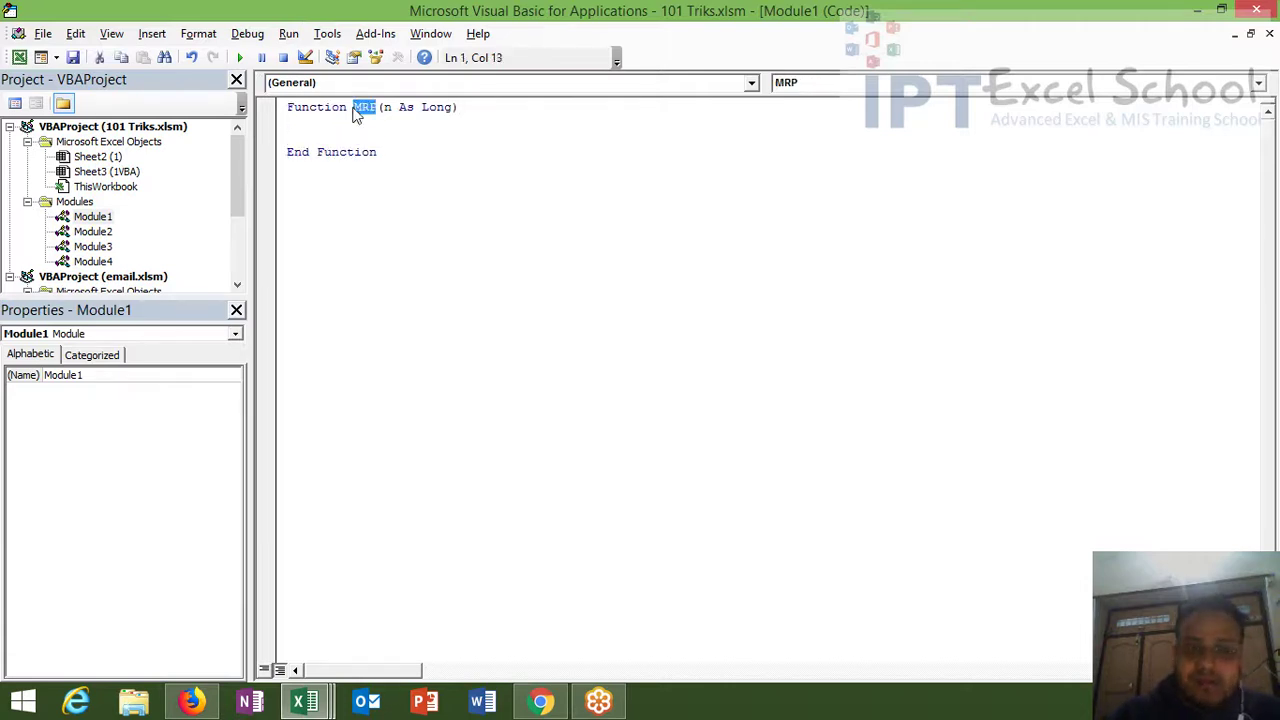
{"action": "left_click", "coordinate": [392, 118]}
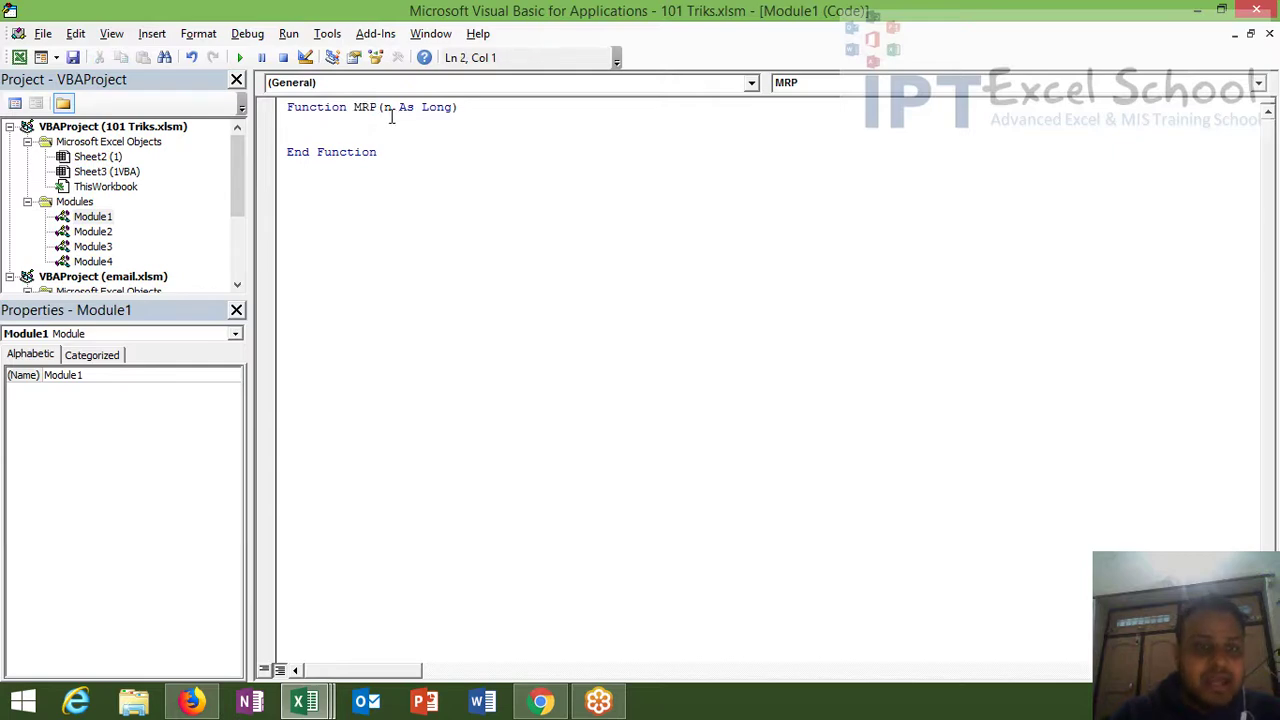
{"action": "key", "text": "alt+F11"}
Step: Enter =MRP(B2) in B3 on 1VBA, returning 0 for now, then go back to the VBA editor
{"action": "type", "text": "="}
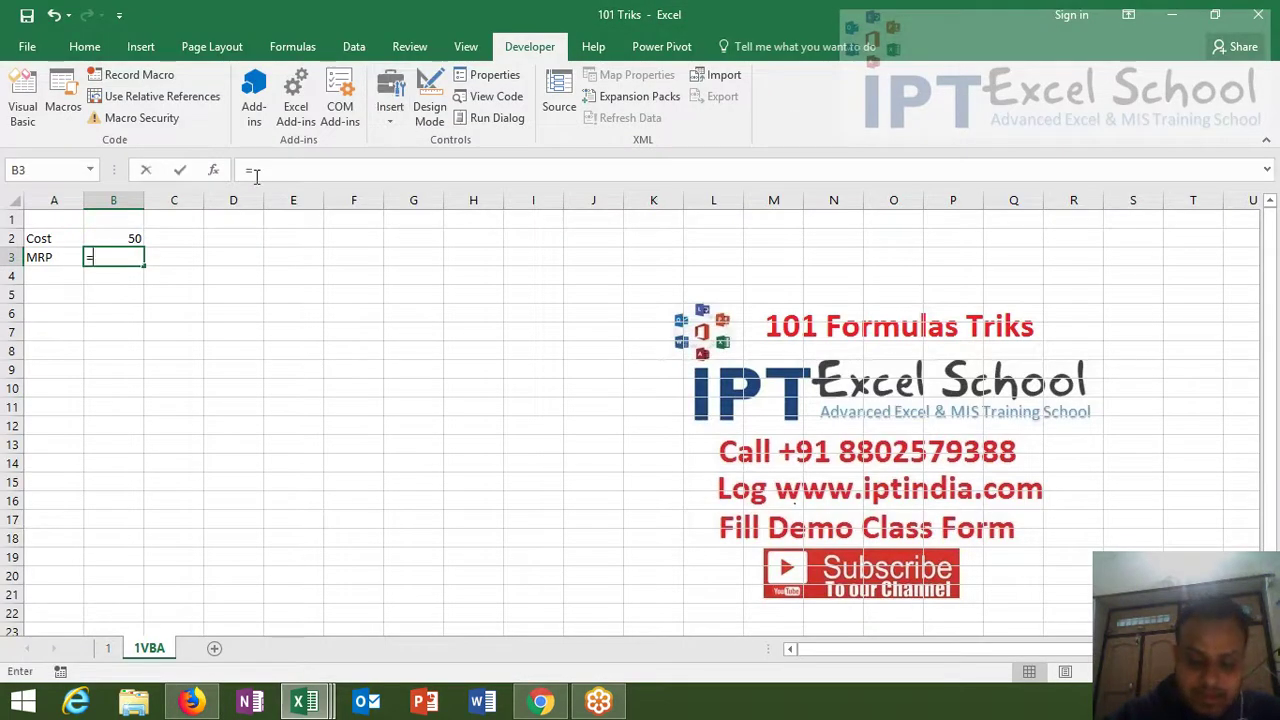
{"action": "type", "text": "mrp"}
{"action": "key", "text": "Tab"}
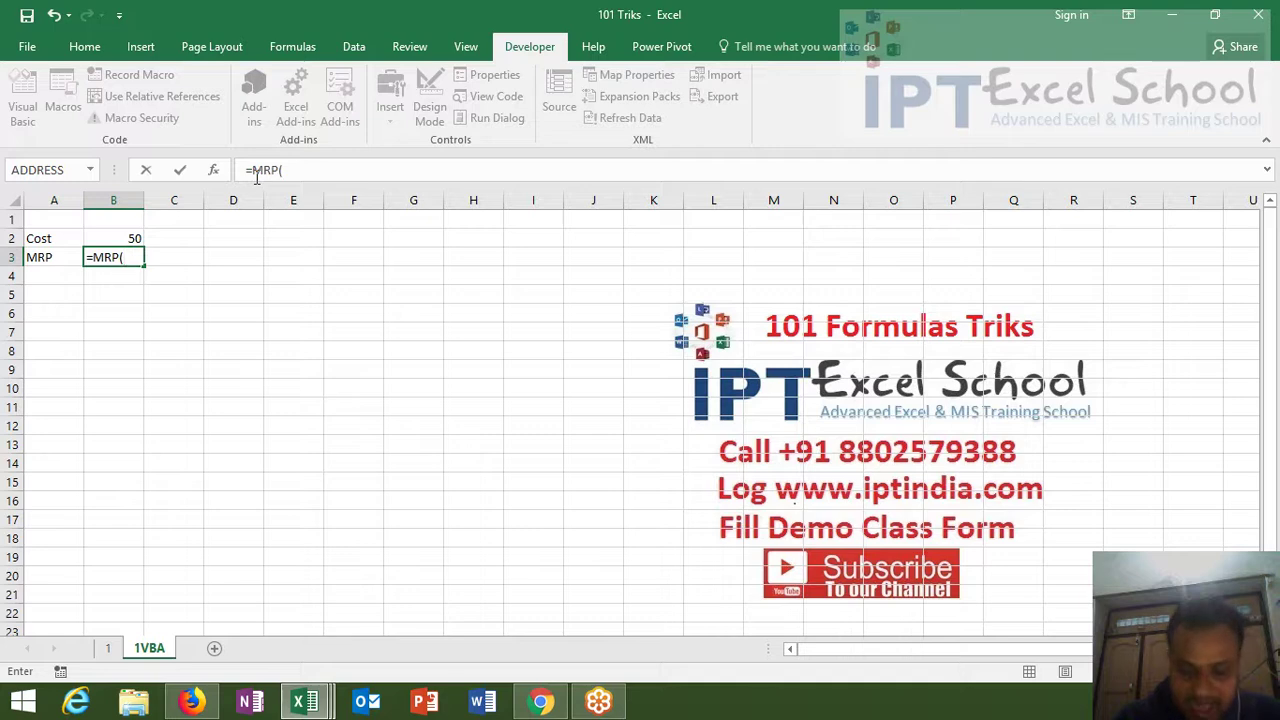
{"action": "key", "text": "Up"}
{"action": "type", "text": ")"}
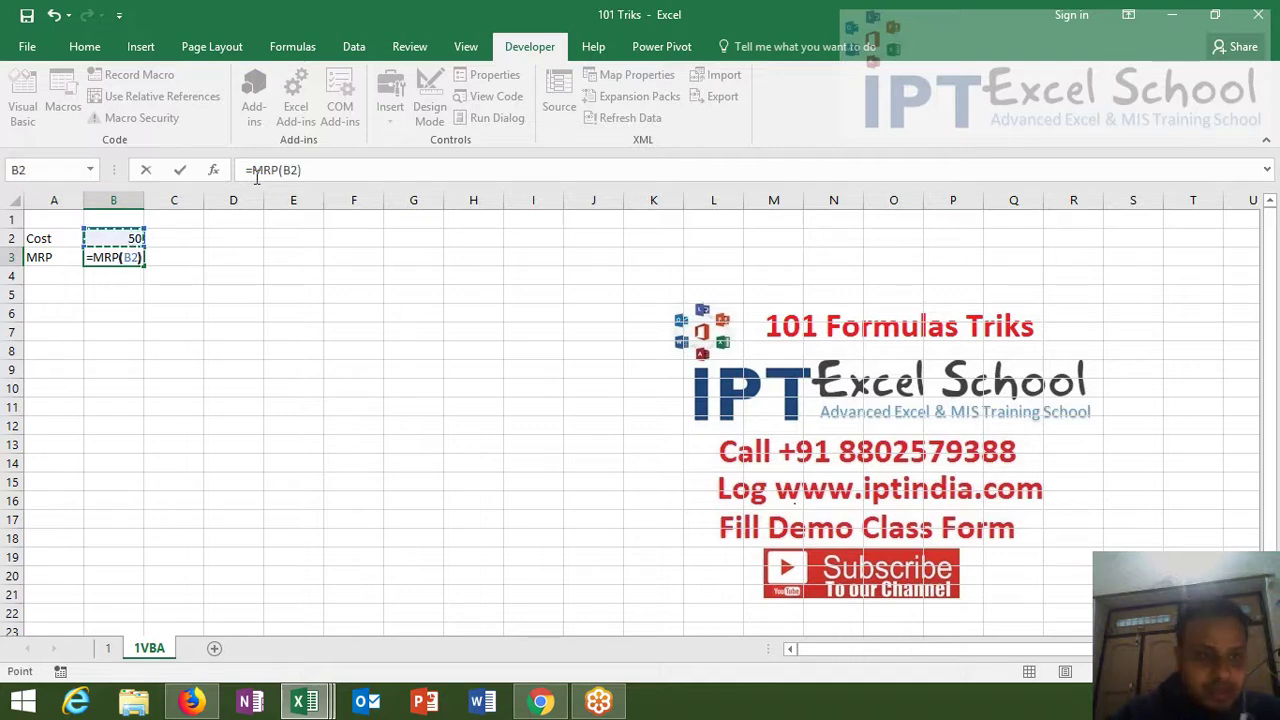
{"action": "key", "text": "ctrl+Return"}
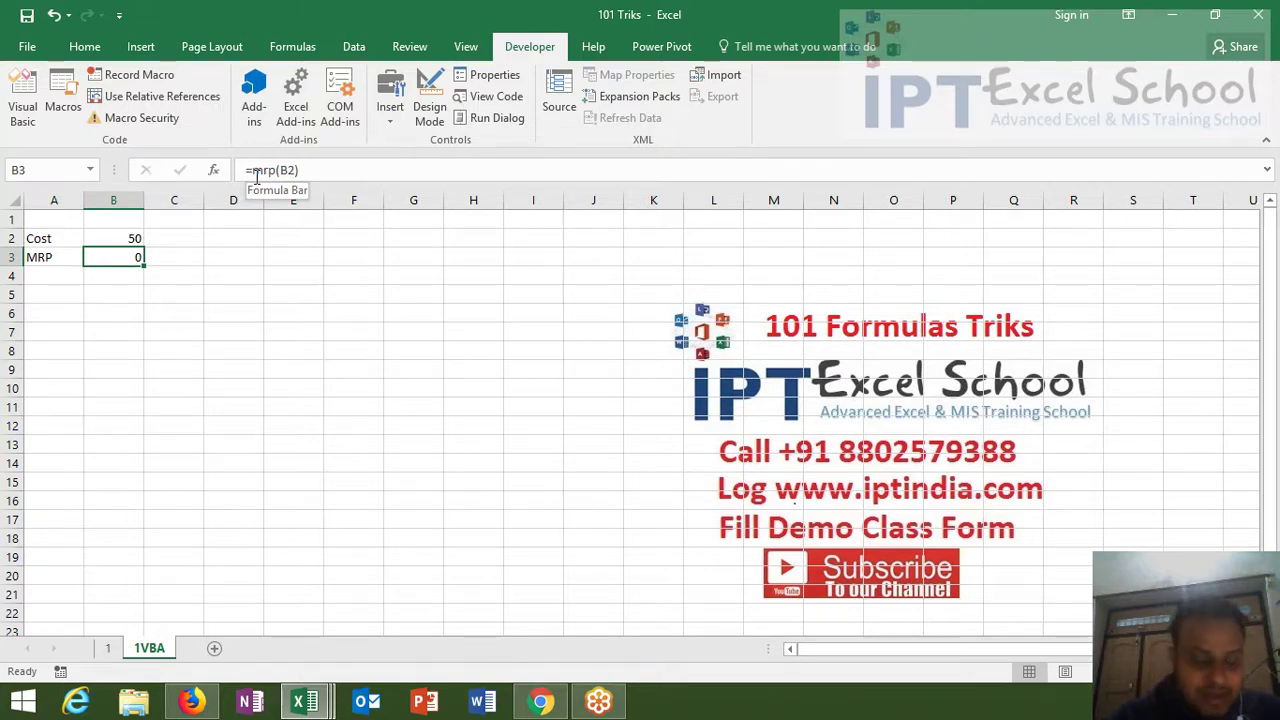
{"action": "key", "text": "alt+Tab"}
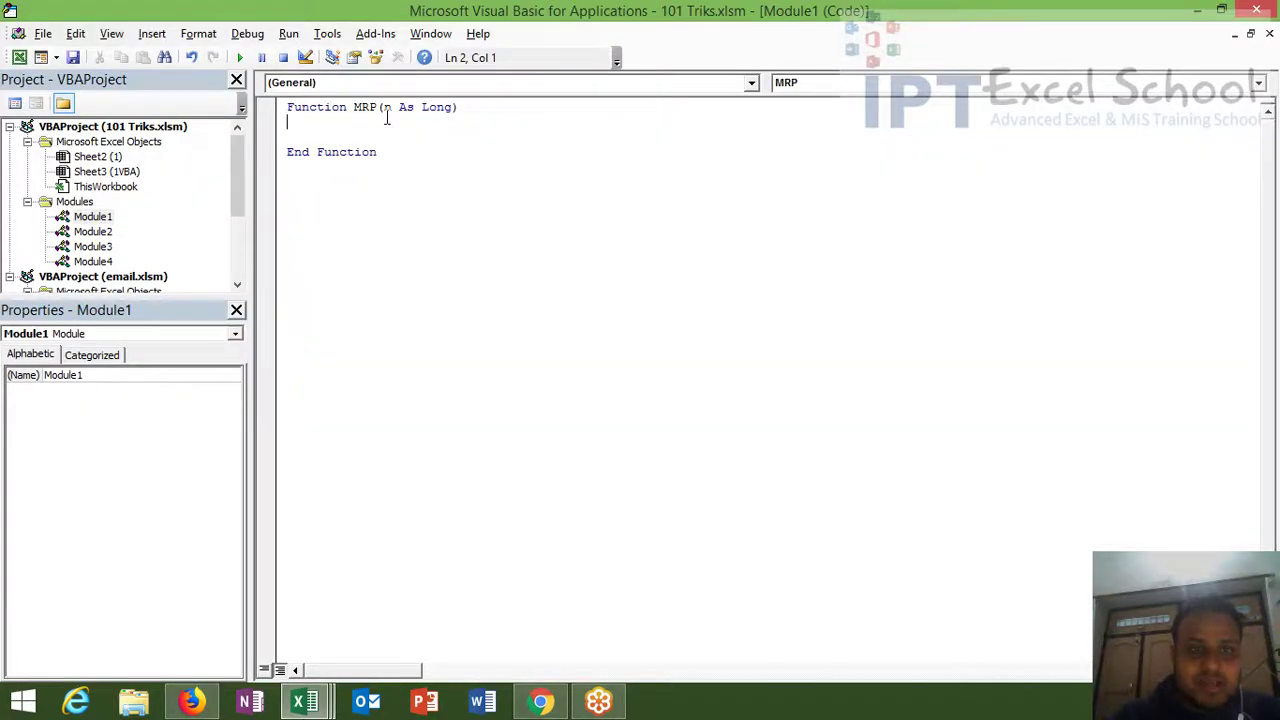
Step: Declare r As Double inside the MRP function body
{"action": "key", "text": "Return"}
{"action": "key", "text": "Return"}
{"action": "left_click", "coordinate": [288, 137]}
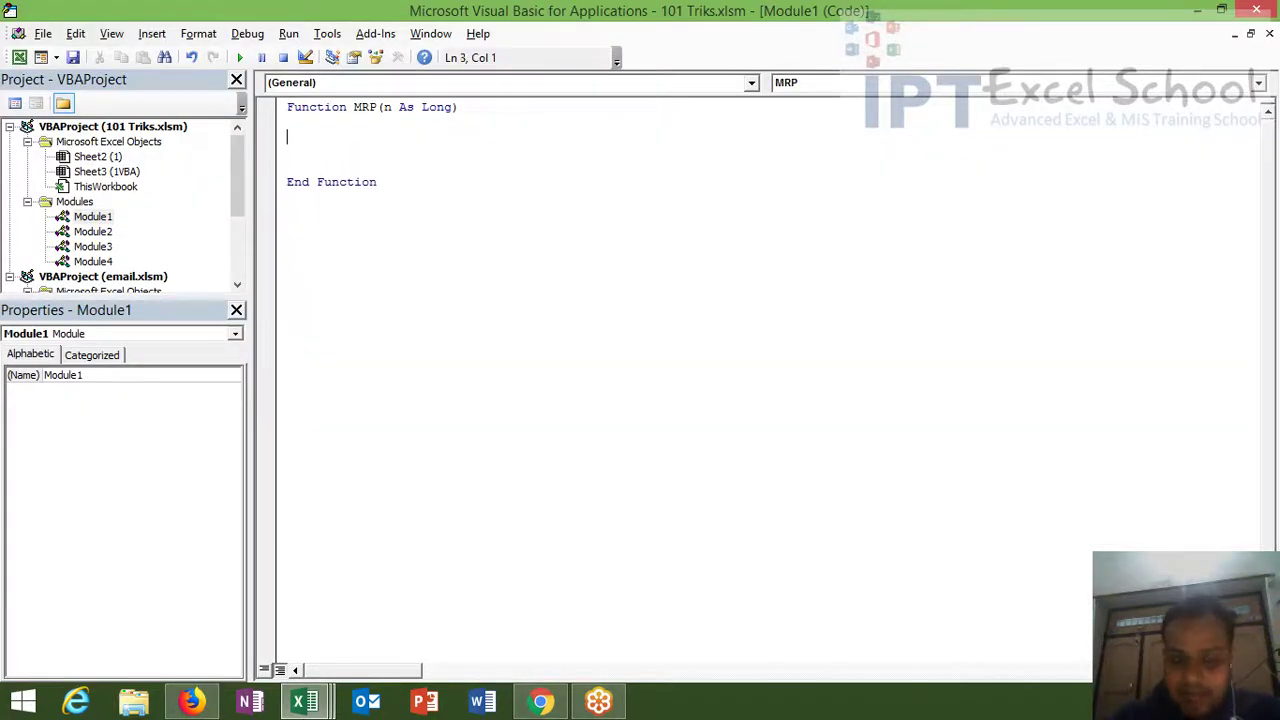
{"action": "type", "text": "dim r as "}
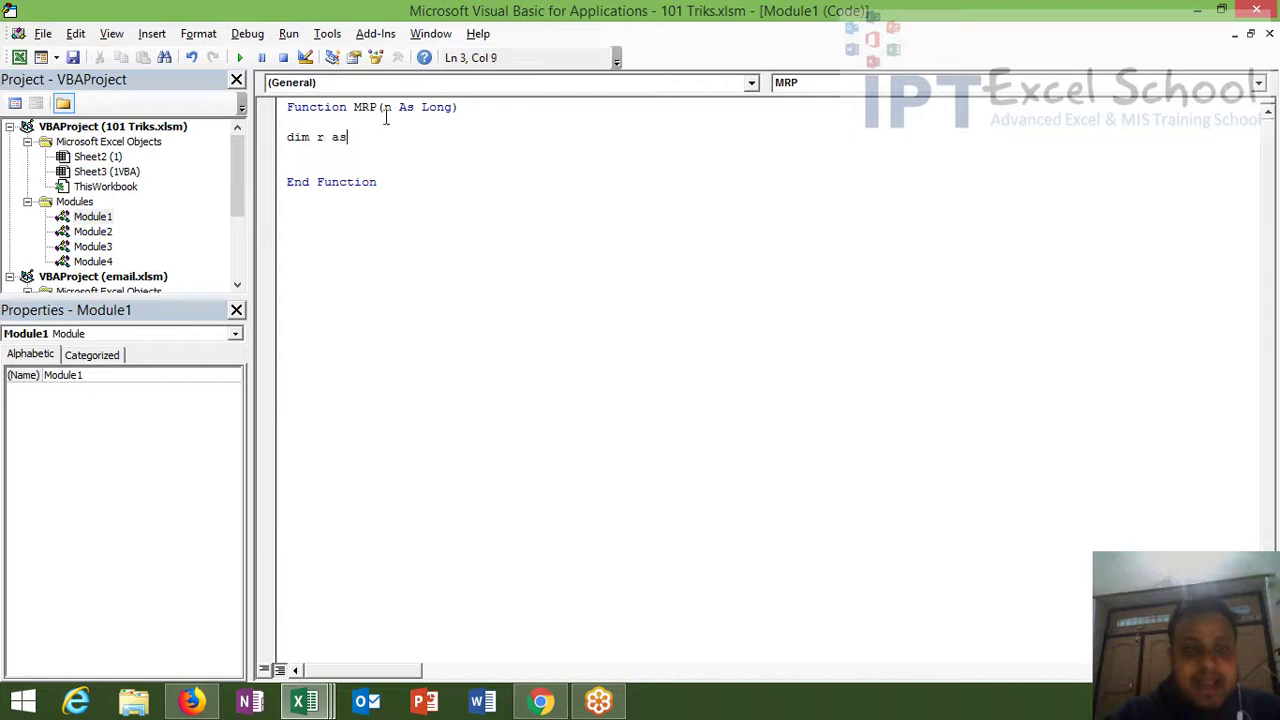
{"action": "type", "text": "lo"}
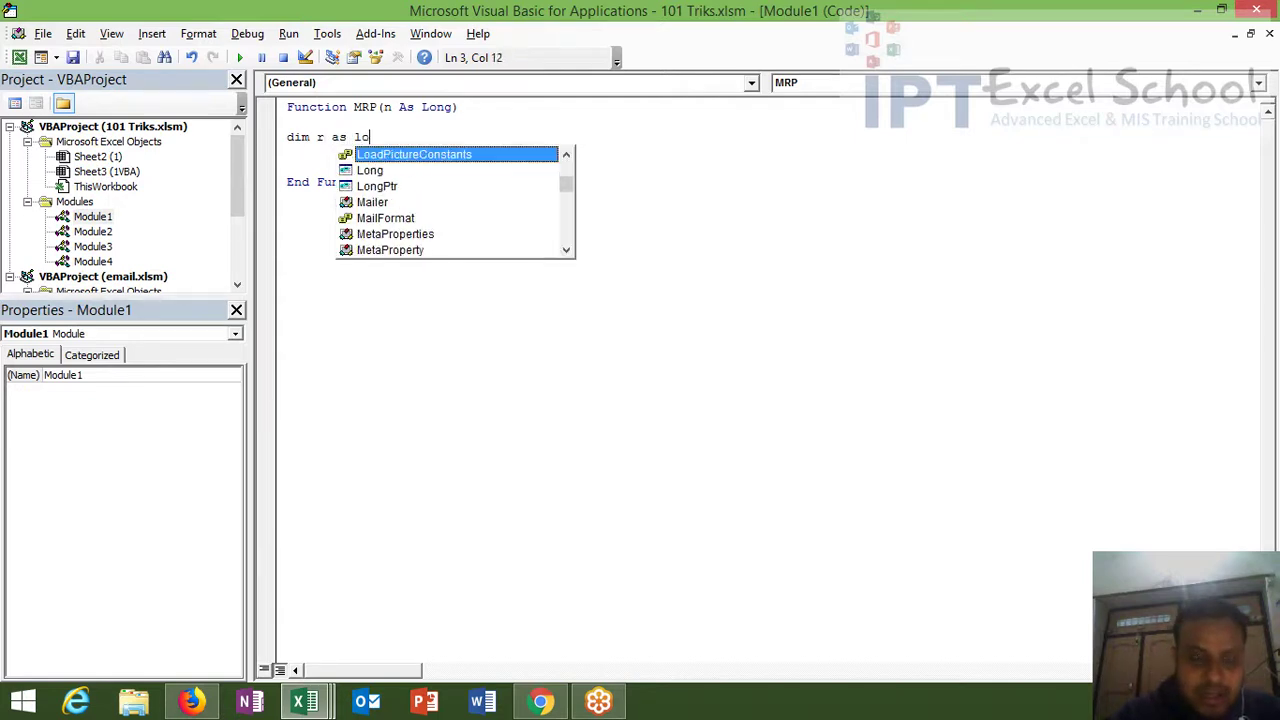
{"action": "key", "text": "BackSpace"}
{"action": "key", "text": "BackSpace"}
{"action": "type", "text": "dou"}
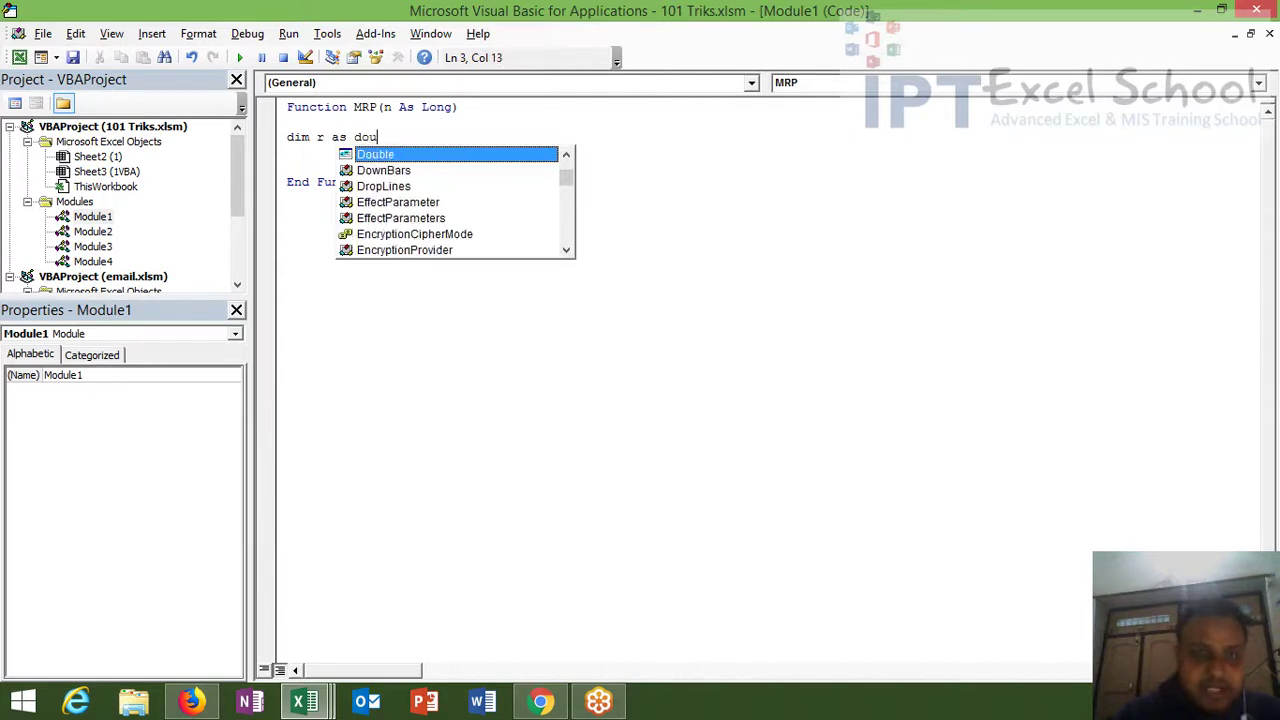
{"action": "key", "text": "Tab"}
{"action": "key", "text": "Return"}
{"action": "key", "text": "Return"}
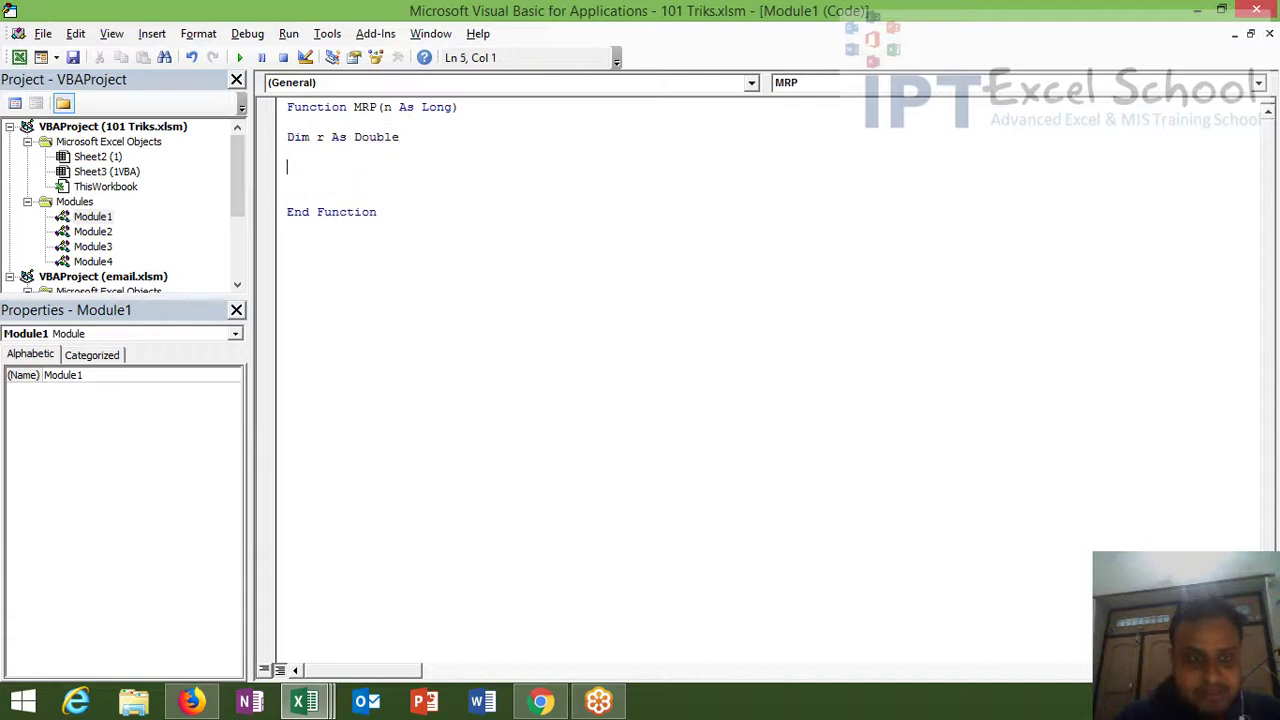
{"action": "key", "text": "Return"}
{"action": "key", "text": "Up"}
Step: Add the first markup line r = n + (n * 0.05)
{"action": "type", "text": "r="}
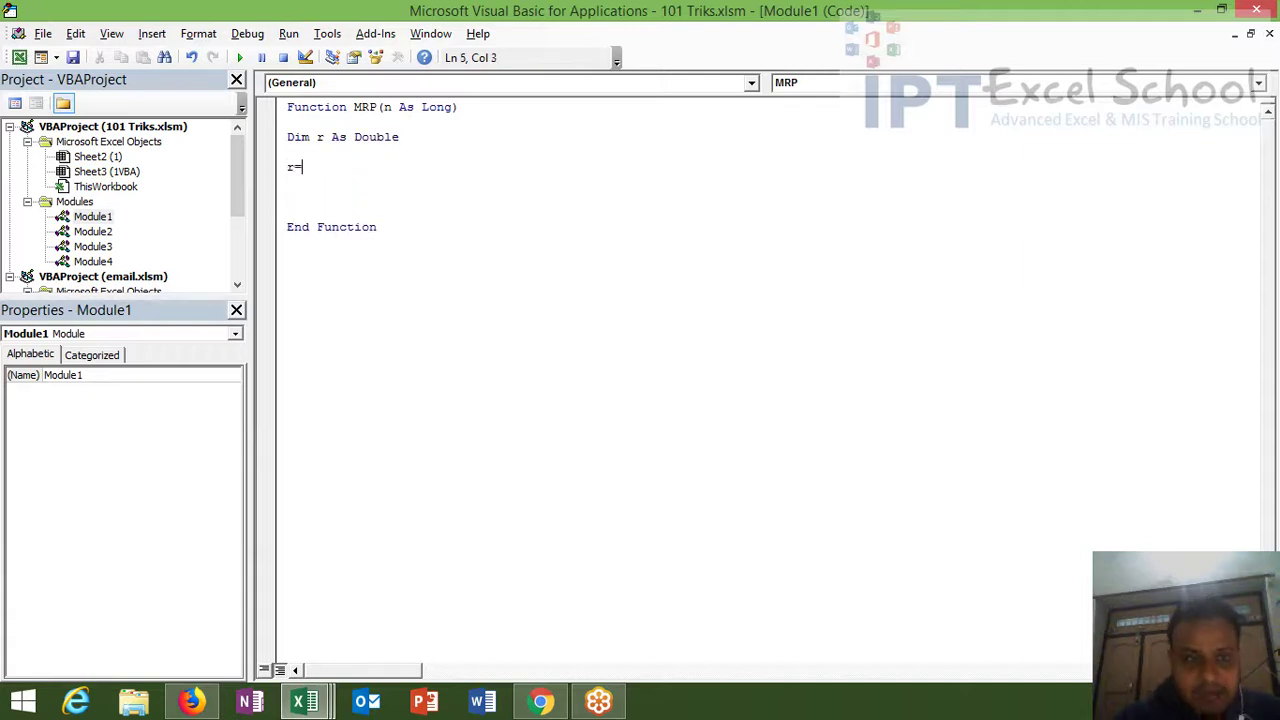
{"action": "type", "text": "n"}
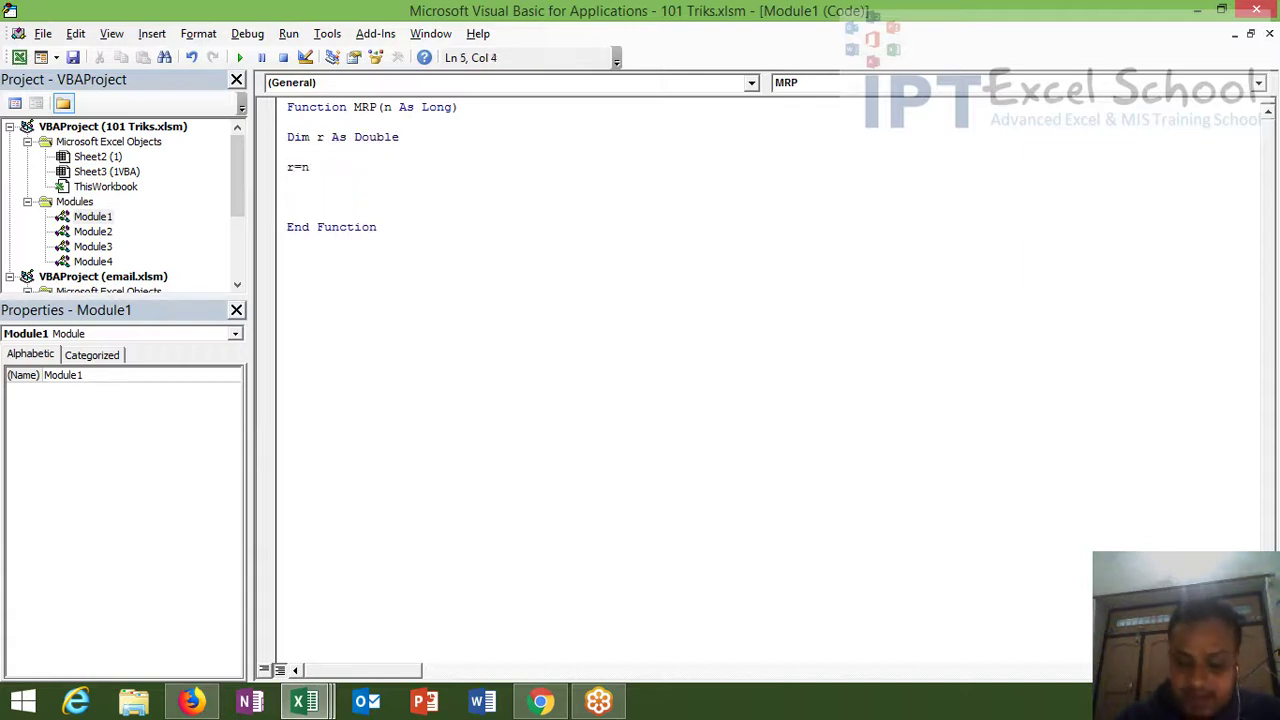
{"action": "type", "text": "+n"}
{"action": "type", "text": "*0."}
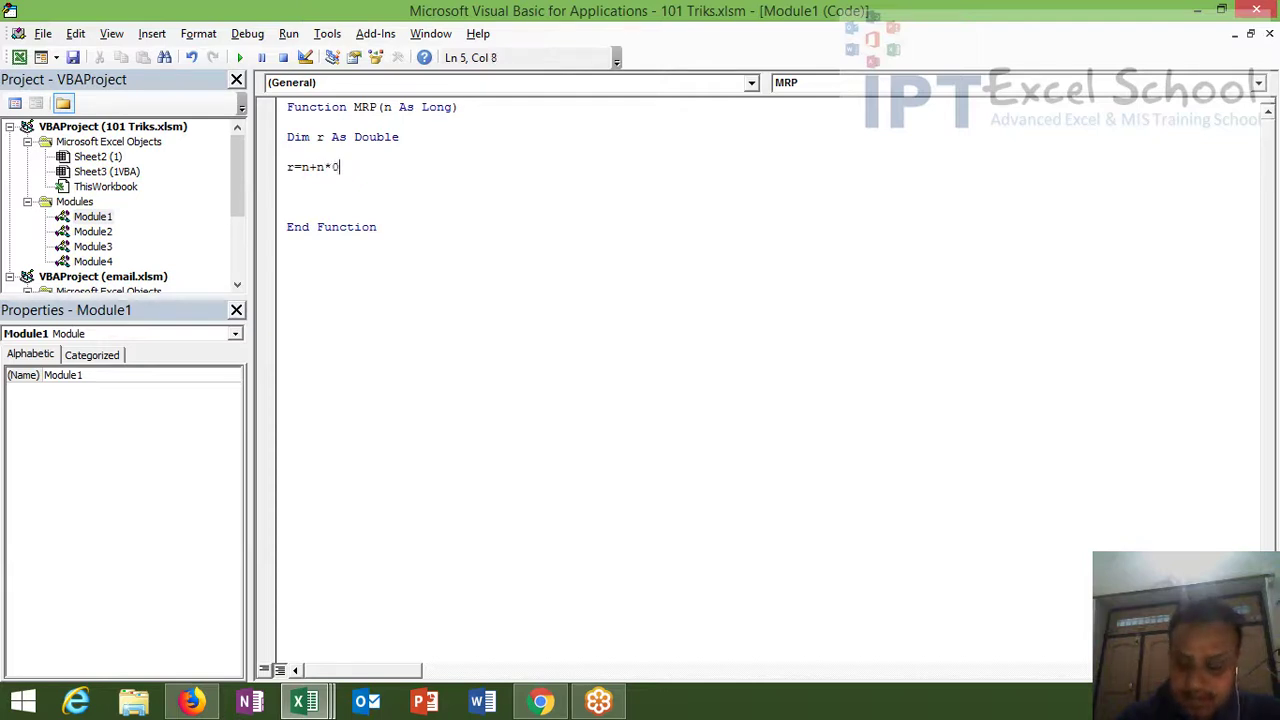
{"action": "type", "text": "05"}
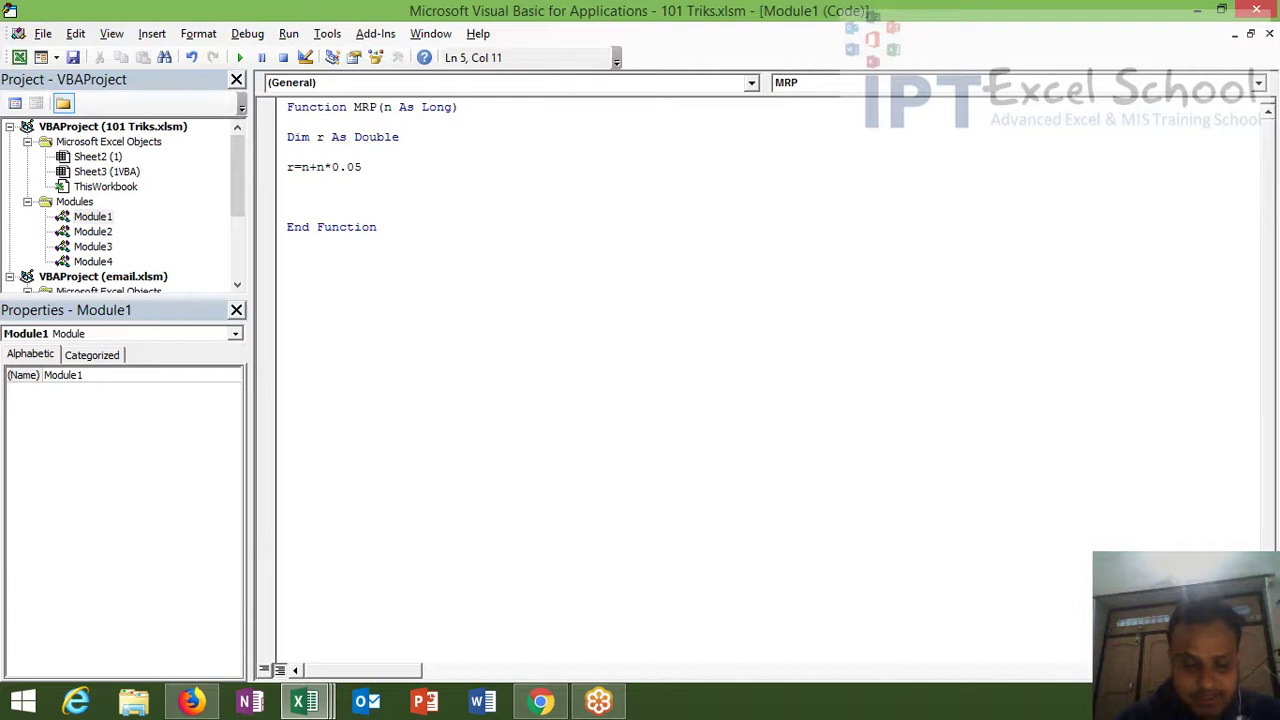
{"action": "left_click", "coordinate": [358, 213]}
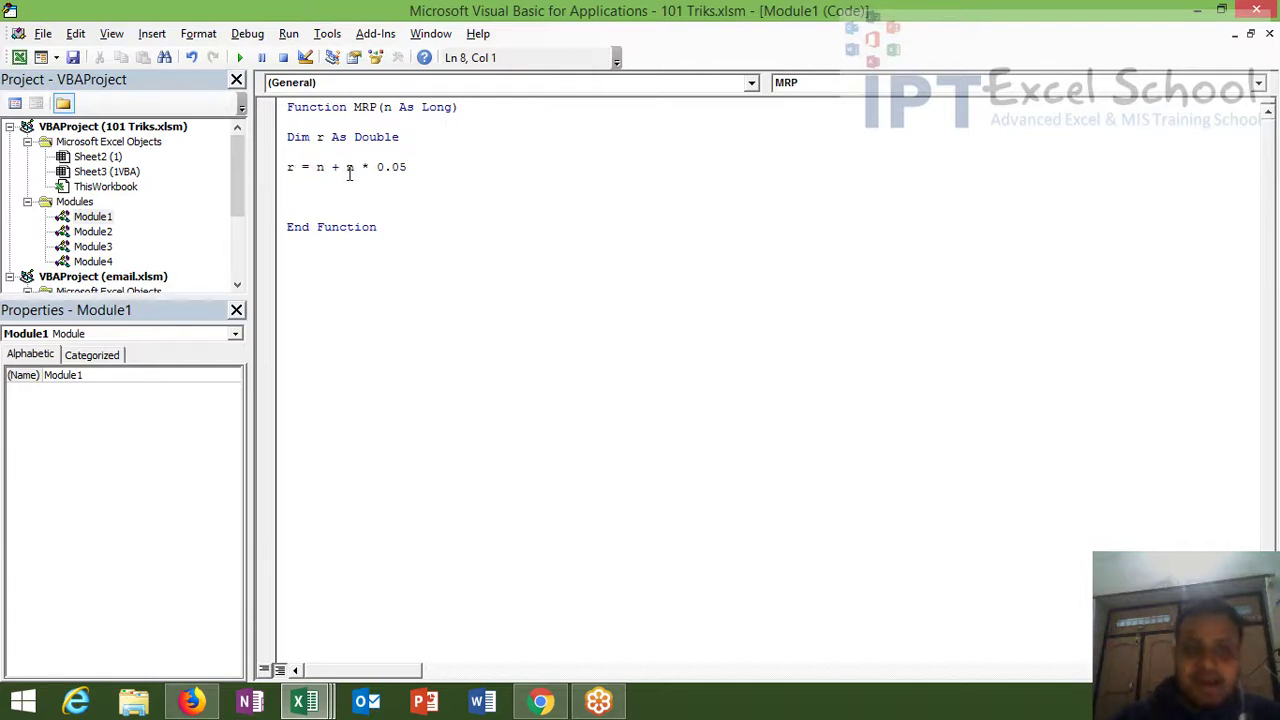
{"action": "type", "text": "("}
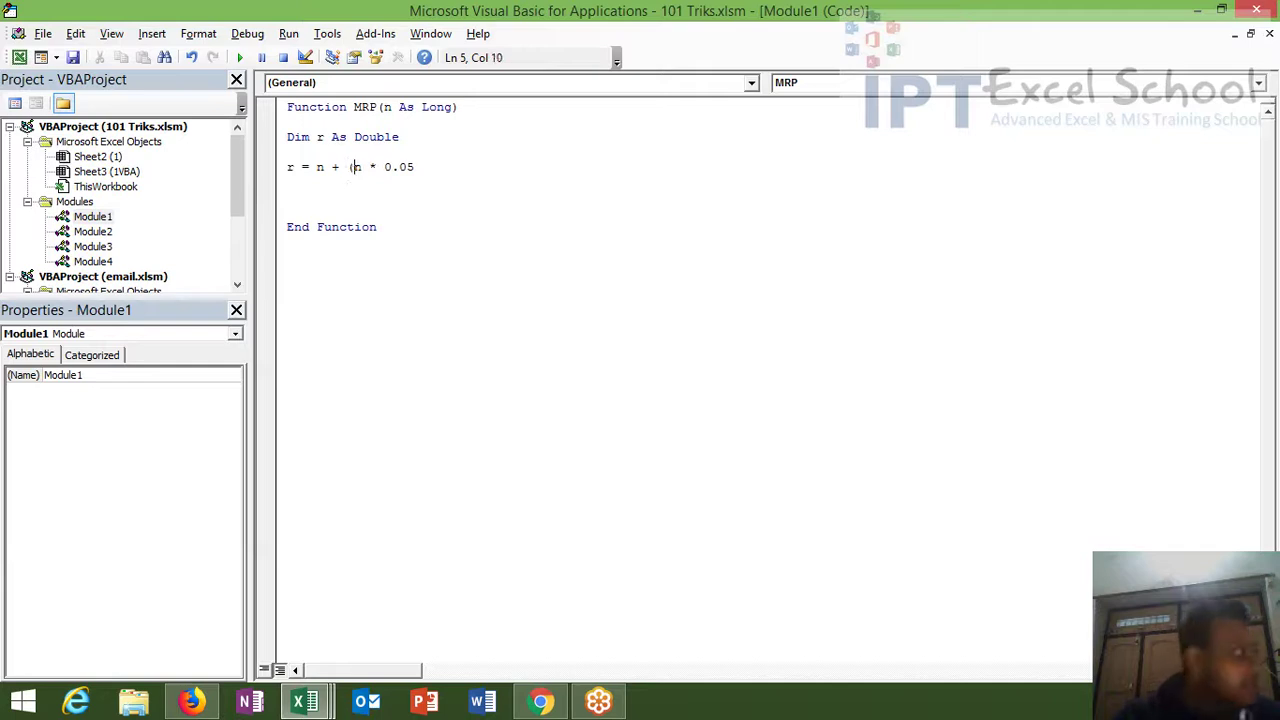
{"action": "left_click", "coordinate": [435, 169]}
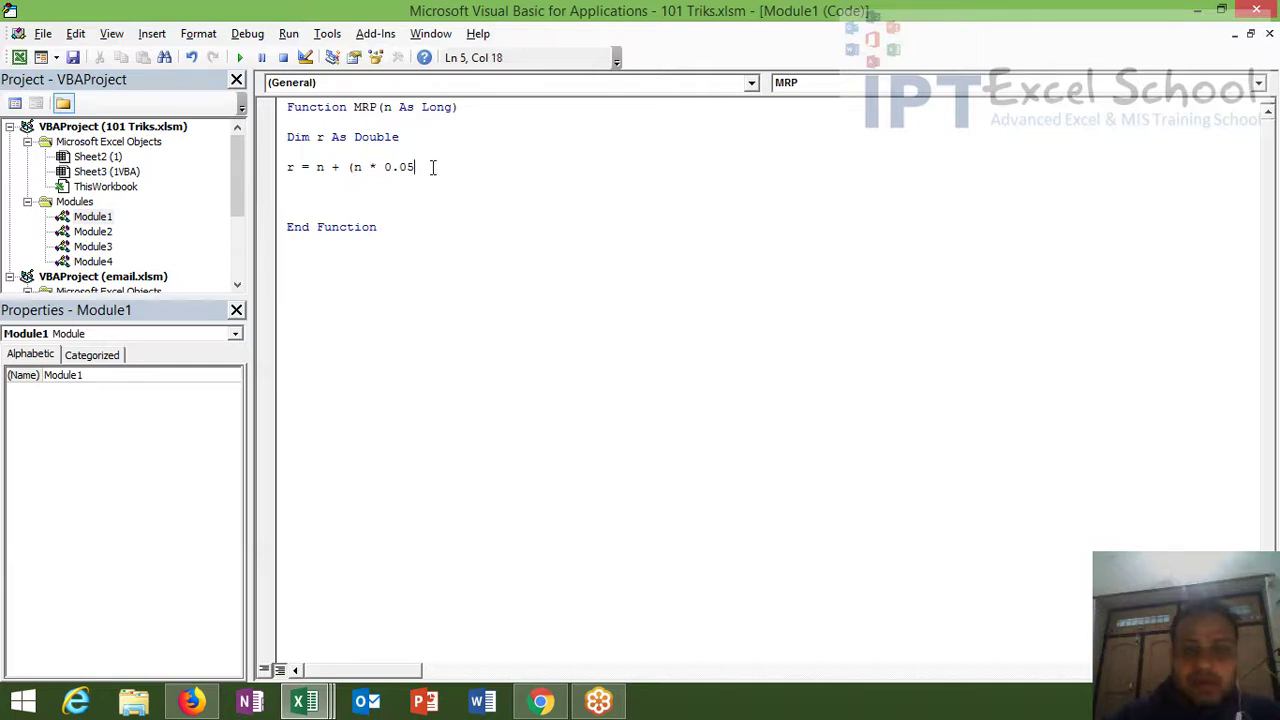
{"action": "type", "text": ")"}
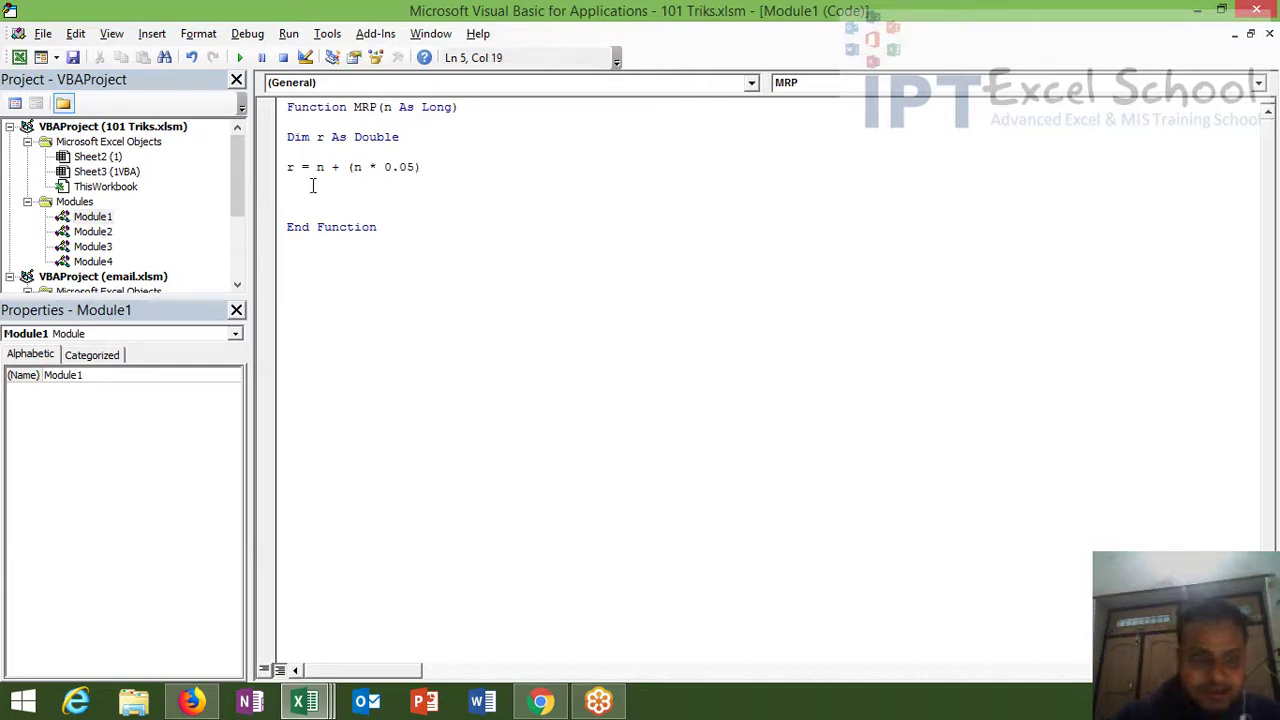
{"action": "left_click", "coordinate": [312, 185]}
Step: Add a second markup line r = r + (r * 0.1) for the 10% markup
{"action": "key", "text": "shift+Up"}
{"action": "key", "text": "ctrl+c"}
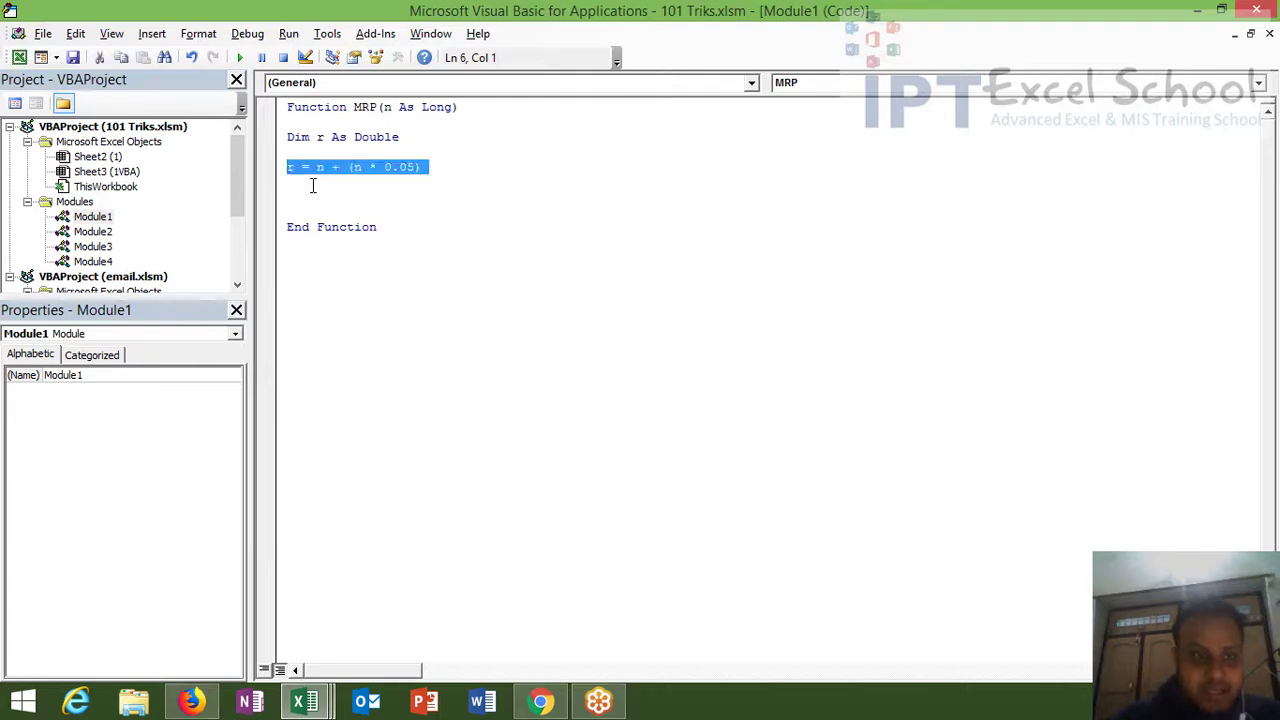
{"action": "key", "text": "ctrl+End"}
{"action": "key", "text": "Up"}
{"action": "key", "text": "Up"}
{"action": "key", "text": "Up"}
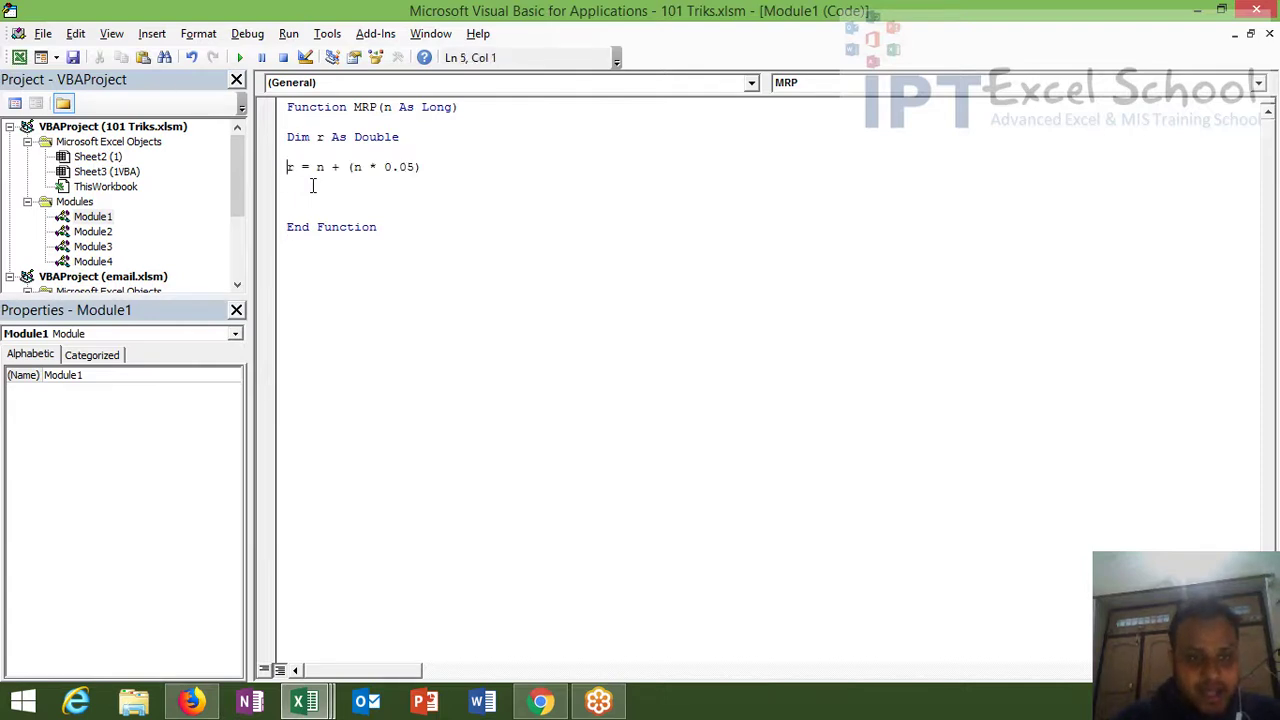
{"action": "key", "text": "ctrl+v"}
{"action": "double_click", "coordinate": [319, 183]}
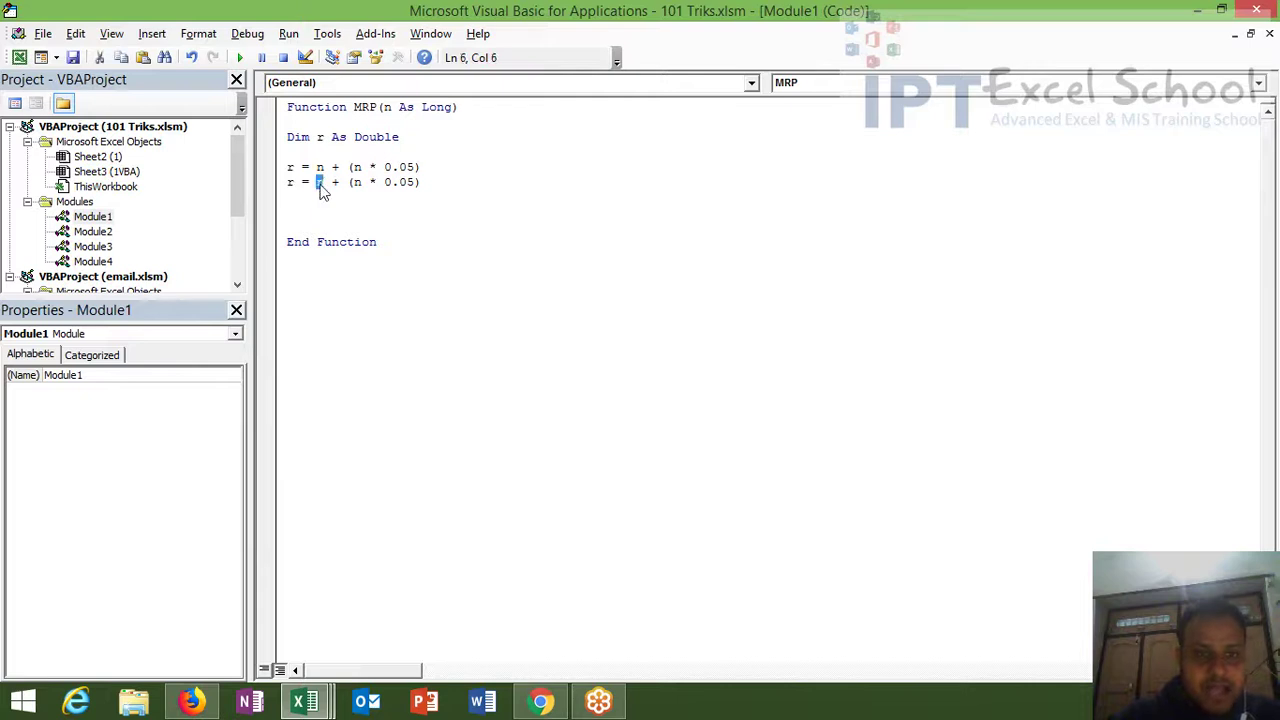
{"action": "type", "text": "r"}
{"action": "double_click", "coordinate": [356, 182]}
{"action": "type", "text": "r"}
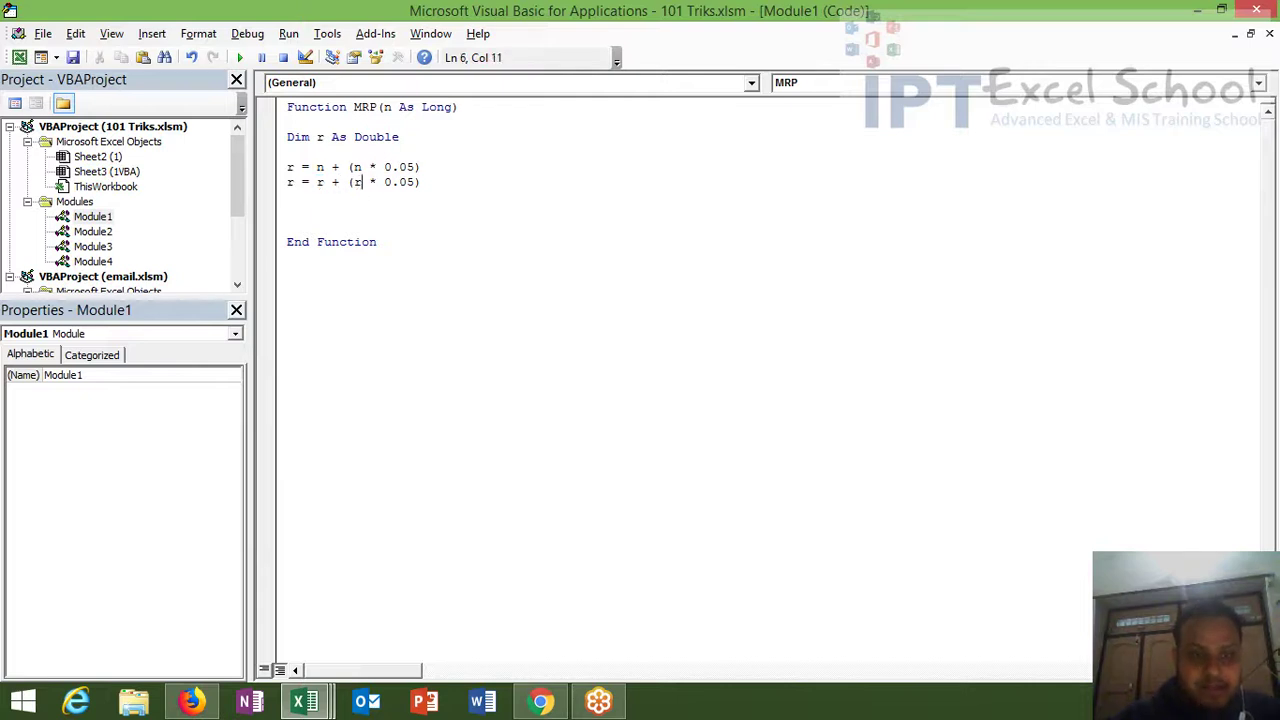
{"action": "key", "text": "BackSpace"}
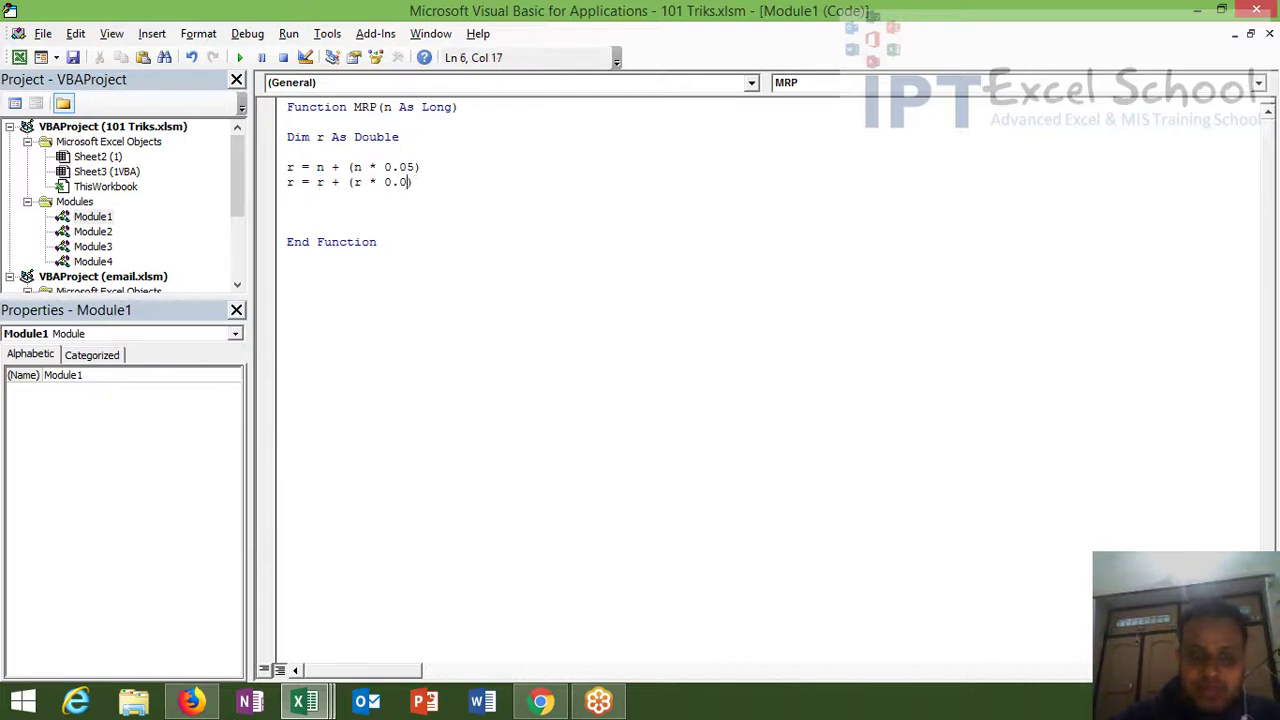
{"action": "key", "text": "BackSpace"}
{"action": "type", "text": "10"}
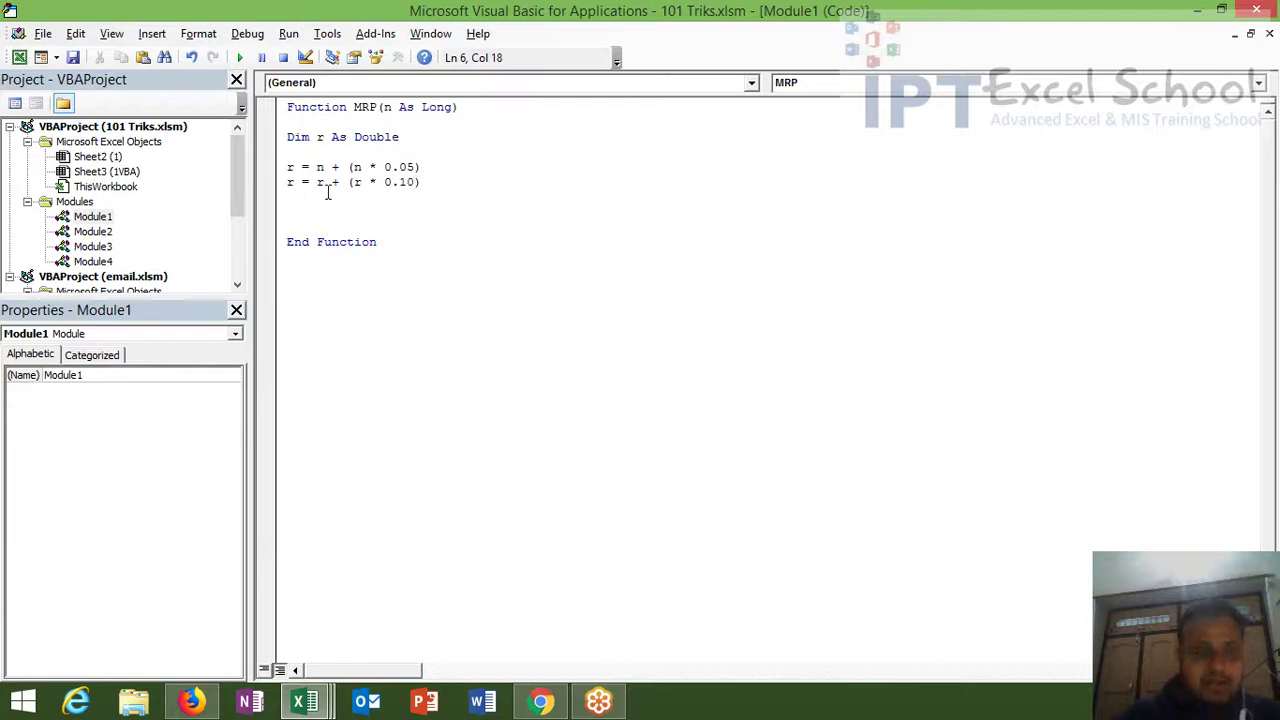
{"action": "left_click", "coordinate": [288, 192]}
Step: Add the 15% and 20% markup lines using rates 0.15 and 0.2
{"action": "left_click", "coordinate": [285, 184]}
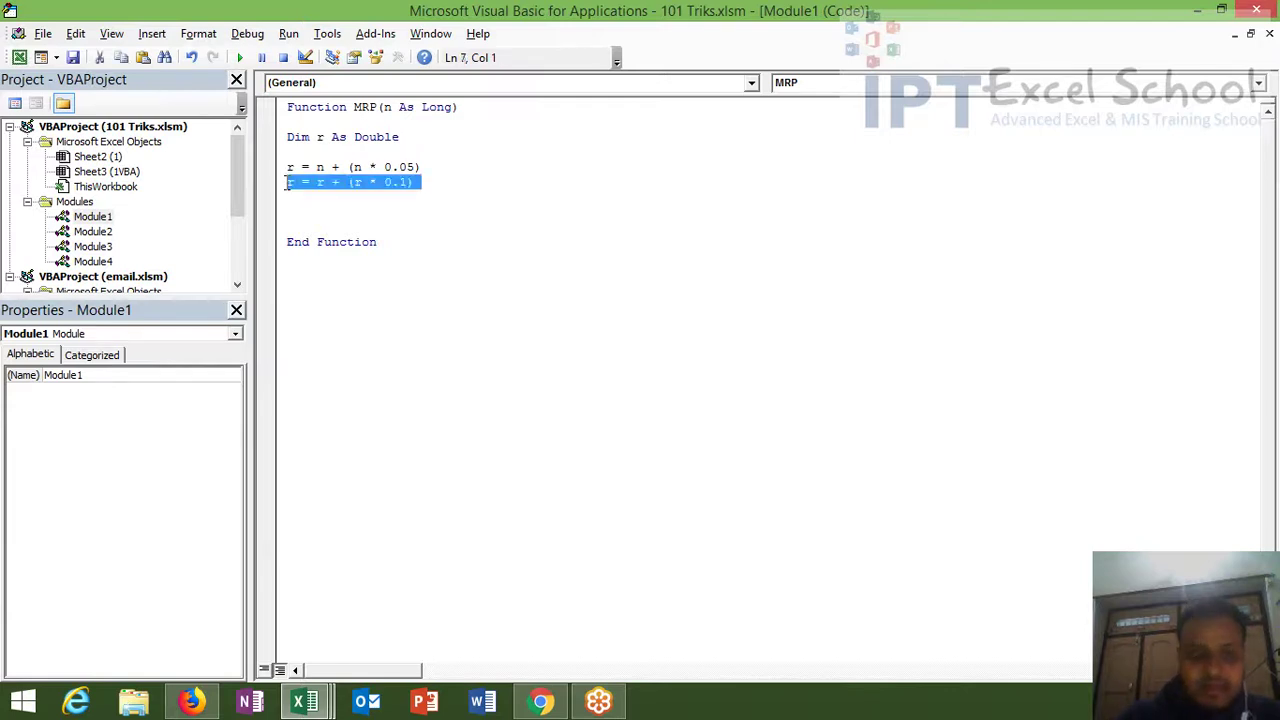
{"action": "key", "text": "ctrl+c"}
{"action": "key", "text": "ctrl+v"}
{"action": "key", "text": "ctrl+v"}
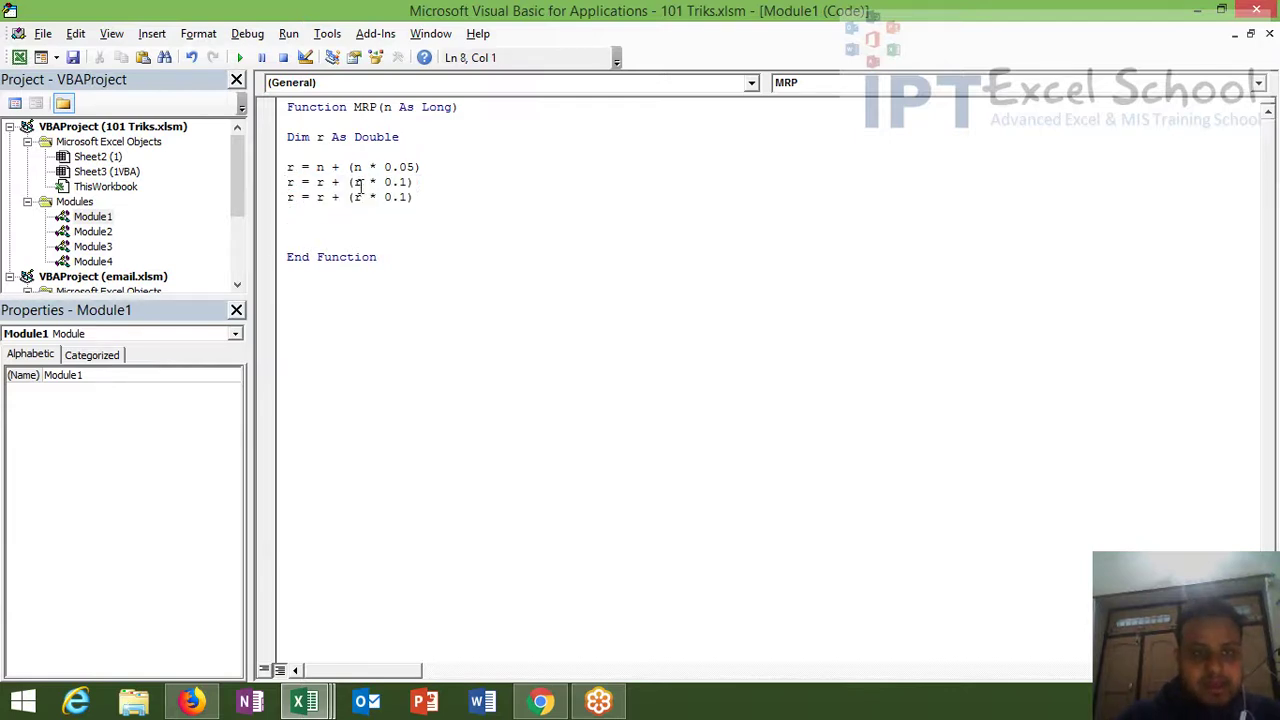
{"action": "left_click", "coordinate": [409, 197]}
{"action": "type", "text": "5"}
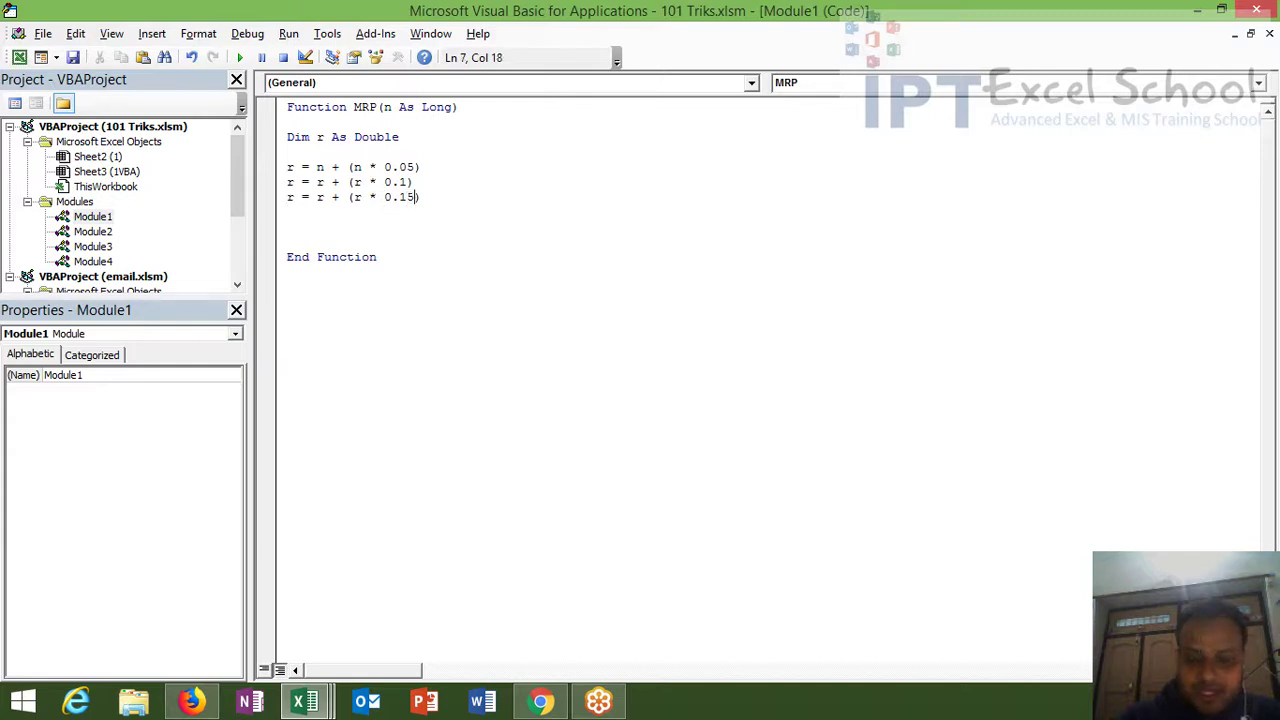
{"action": "key", "text": "ctrl+v"}
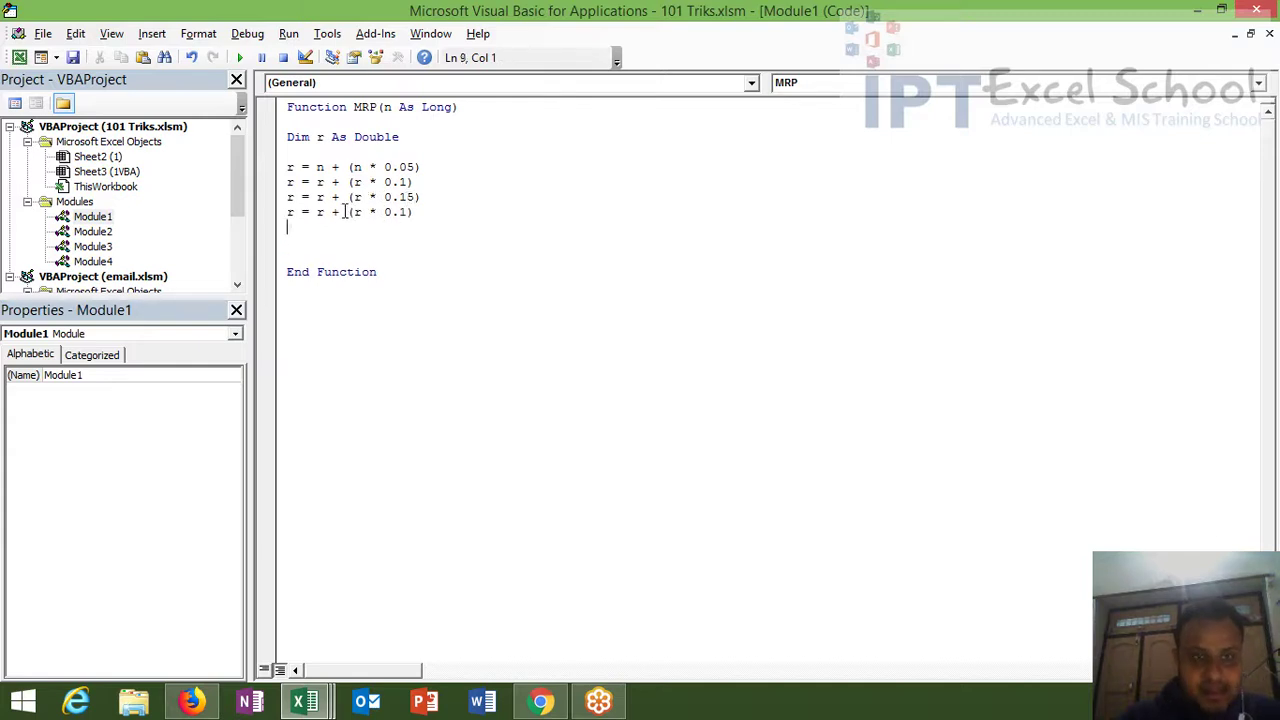
{"action": "double_click", "coordinate": [405, 213]}
{"action": "key", "text": "Left"}
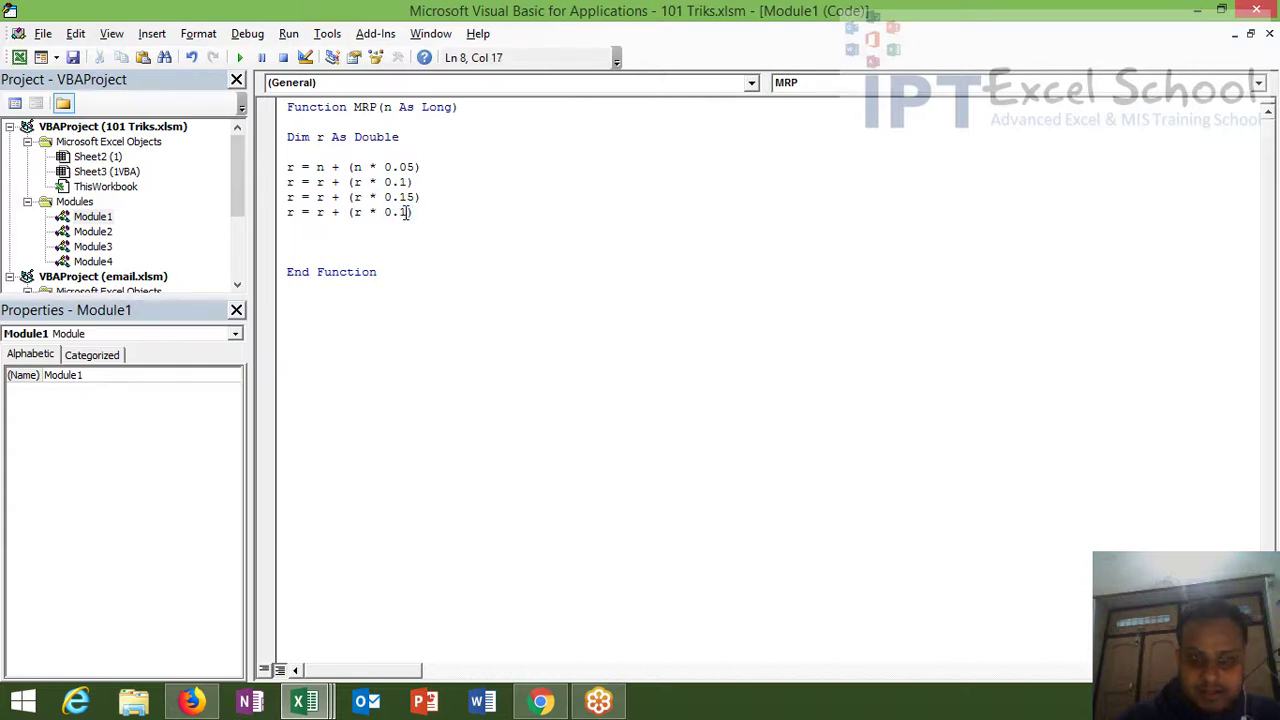
{"action": "key", "text": "BackSpace"}
{"action": "type", "text": "20"}
Step: Return the result with MRP = r before End Function
{"action": "left_click", "coordinate": [339, 239]}
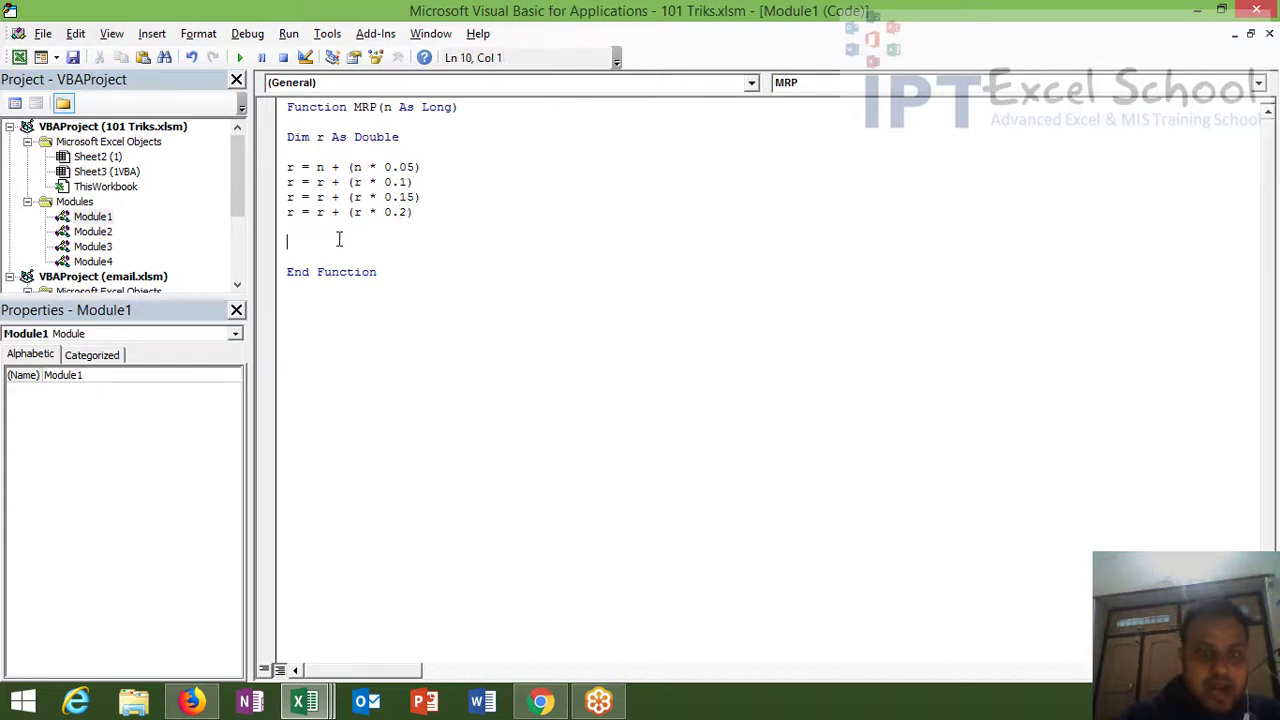
{"action": "type", "text": "MRP"}
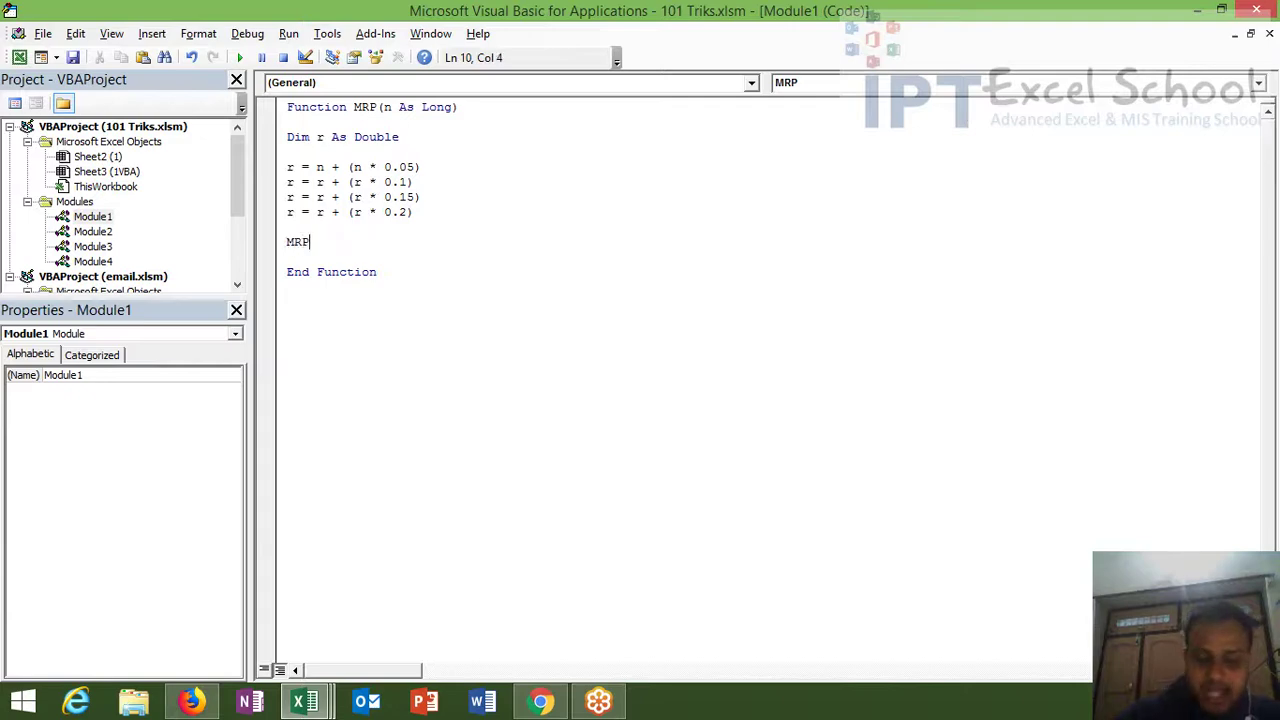
{"action": "type", "text": "=r"}
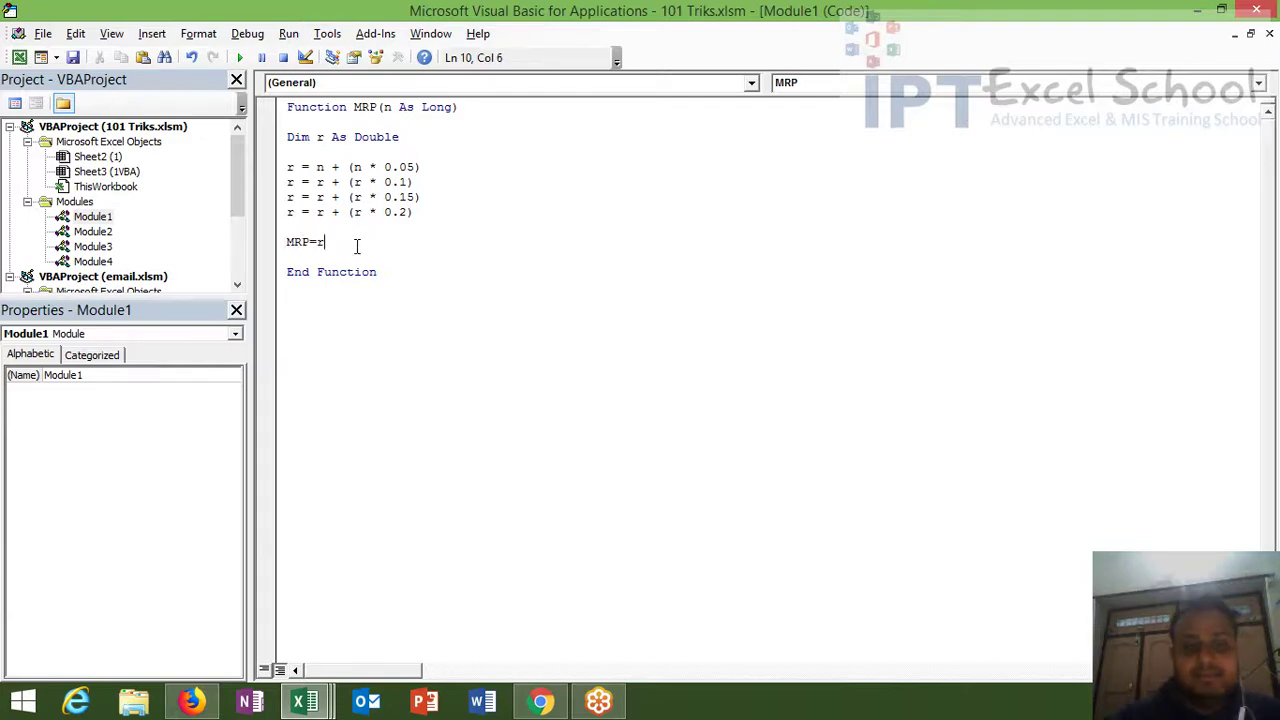
{"action": "key", "text": "Return"}
{"action": "key", "text": "alt+F11"}
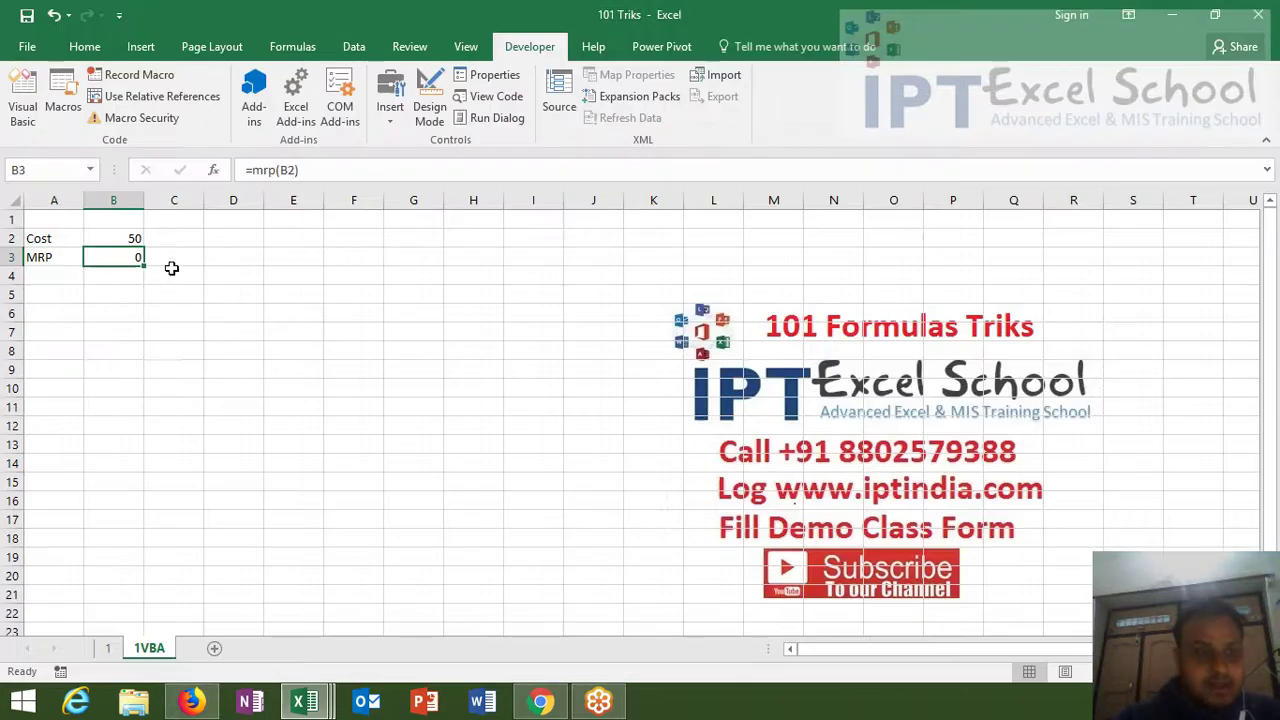
Step: Recalculate =mrp(B2) in B3 on sheet 1VBA and check its result
{"action": "double_click", "coordinate": [126, 257]}
{"action": "key", "text": "Return"}
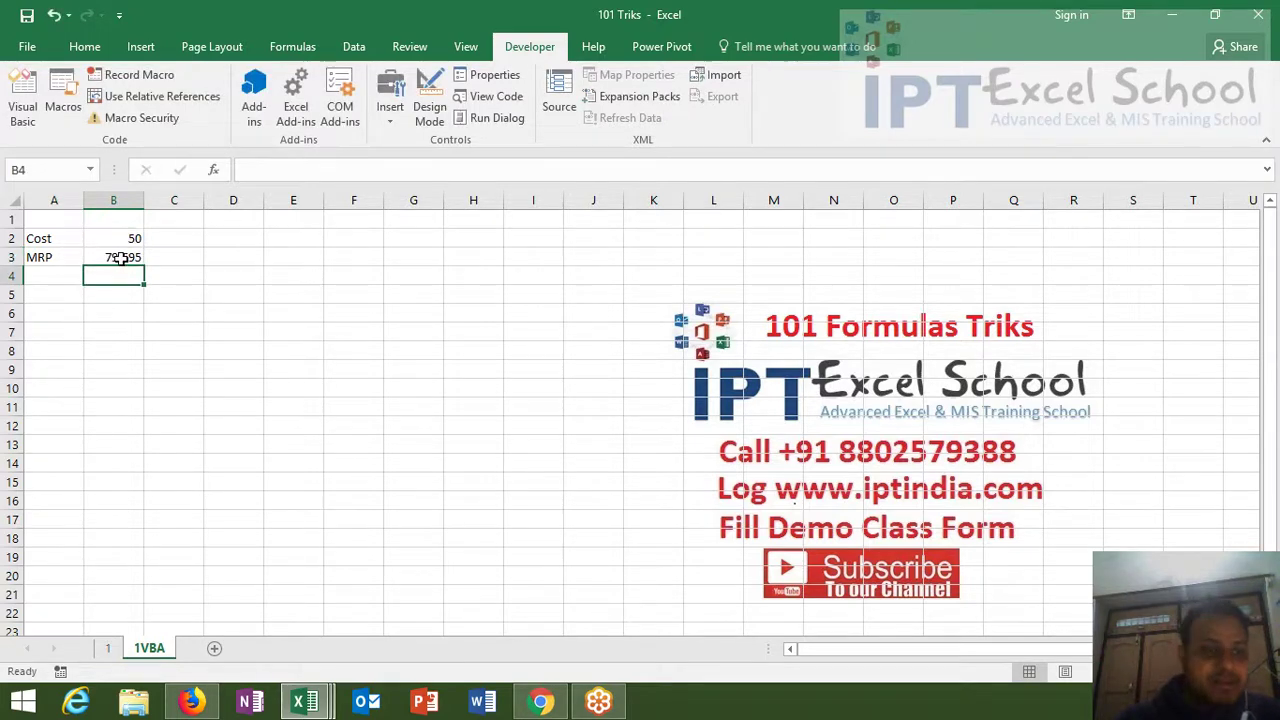
{"action": "left_click", "coordinate": [120, 258]}
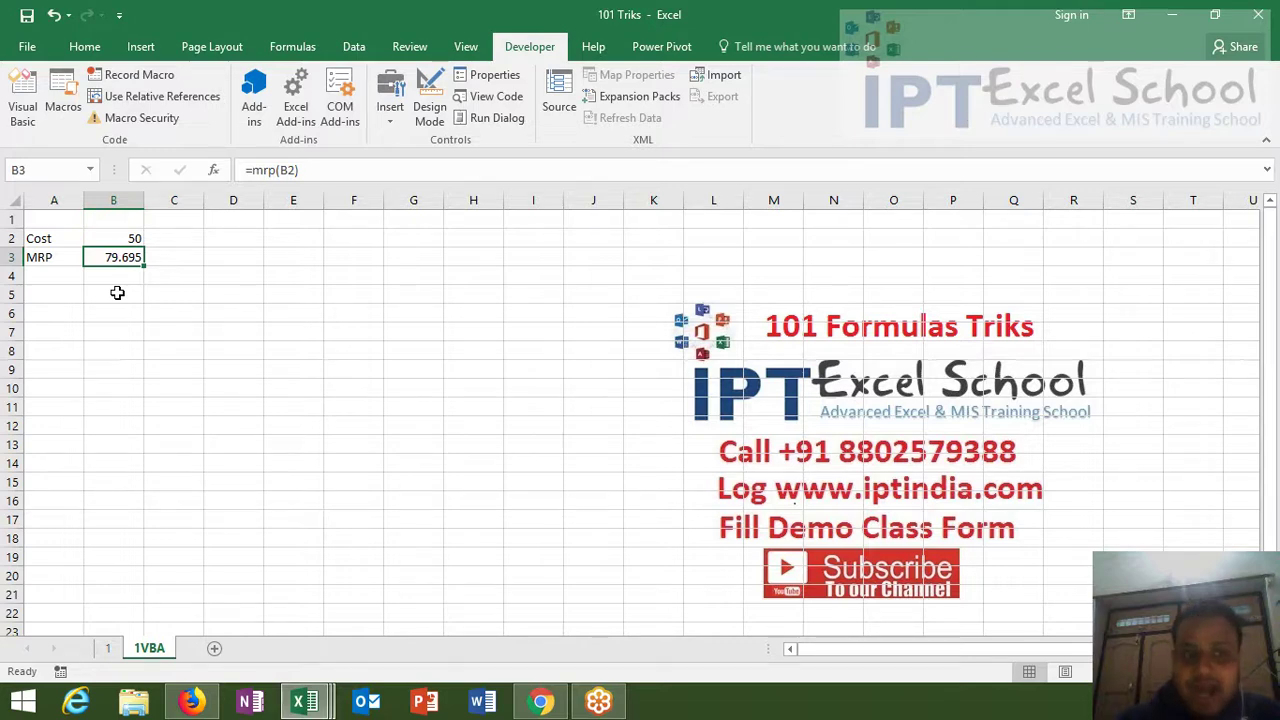
Step: Change the MRP function's return type to As Long
{"action": "key", "text": "alt+F11"}
{"action": "left_click", "coordinate": [472, 114]}
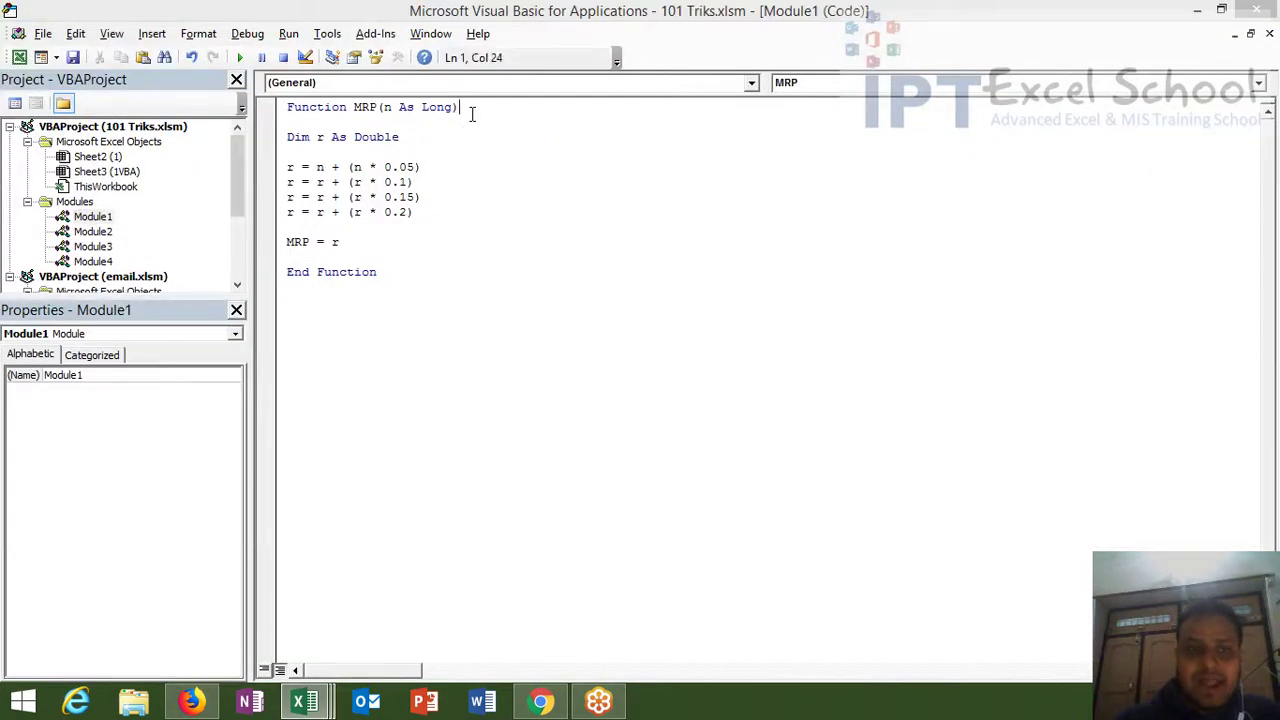
{"action": "type", "text": " as "}
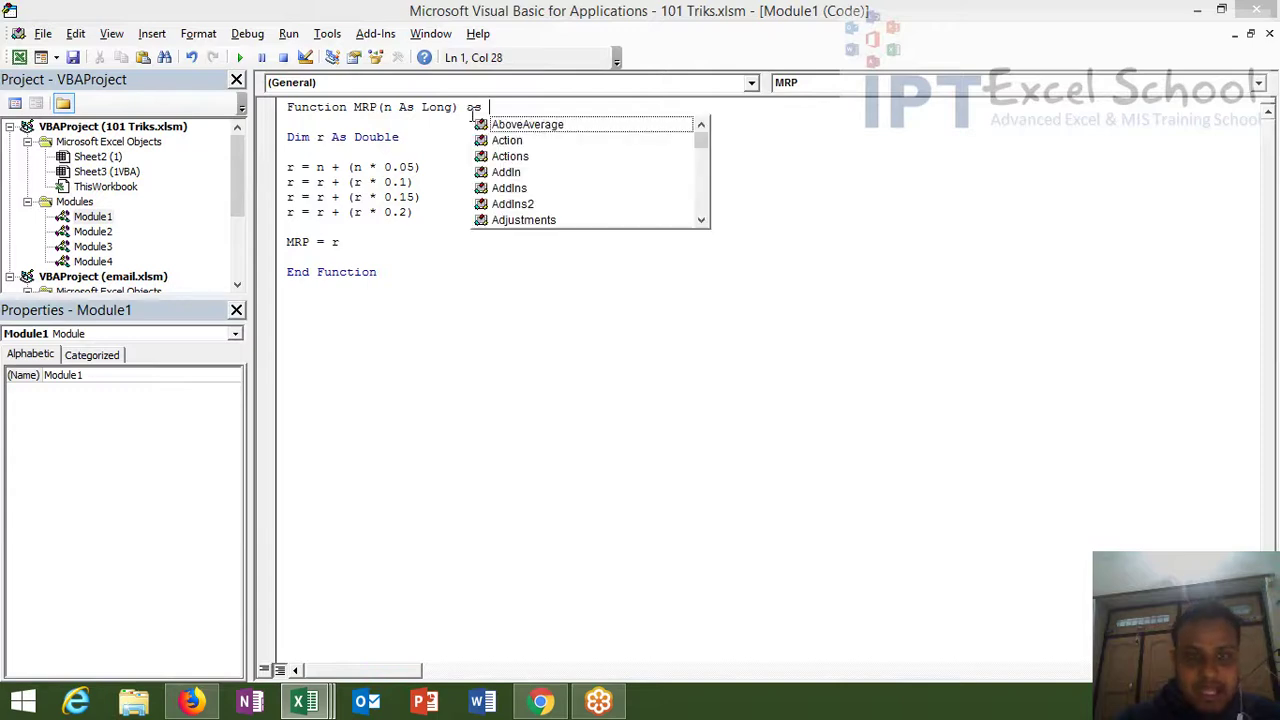
{"action": "type", "text": "Long"}
{"action": "key", "text": "Escape"}
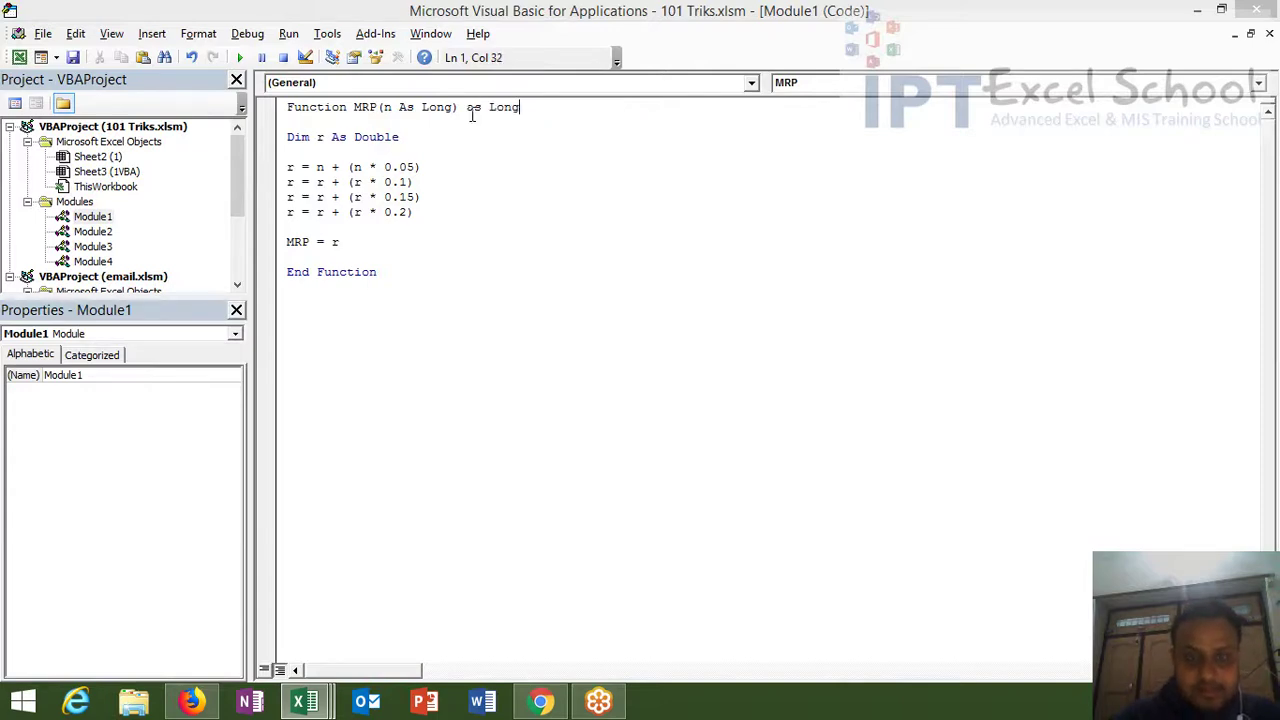
{"action": "left_click", "coordinate": [477, 170]}
Step: Recalculate B3 so it shows 80, then go to sheet 1
{"action": "key", "text": "alt+F11"}
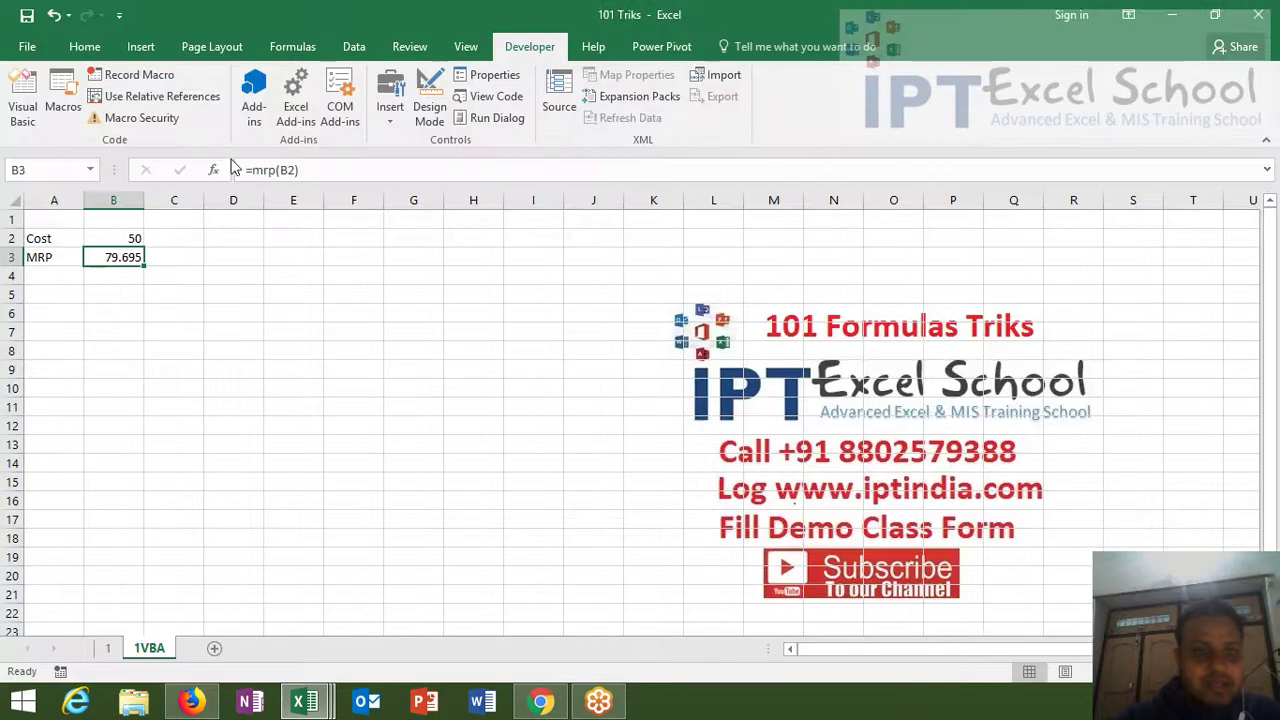
{"action": "double_click", "coordinate": [120, 257]}
{"action": "key", "text": "Return"}
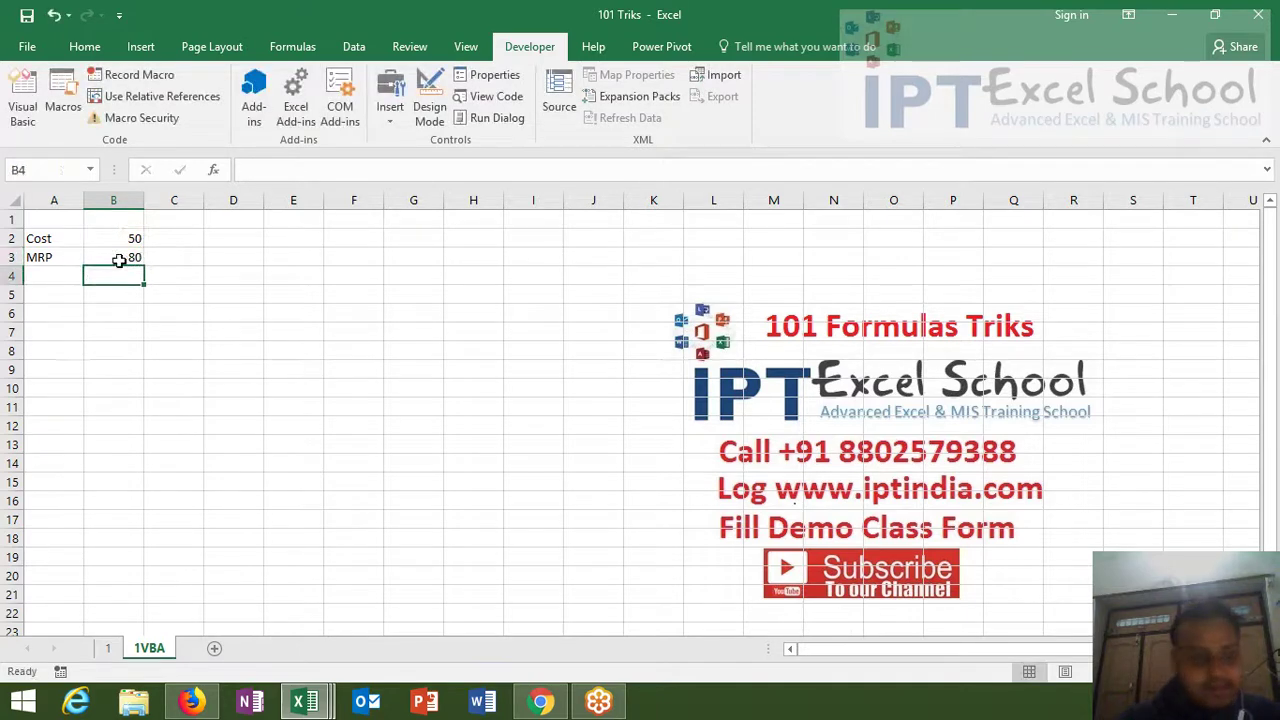
{"action": "left_click", "coordinate": [108, 648]}
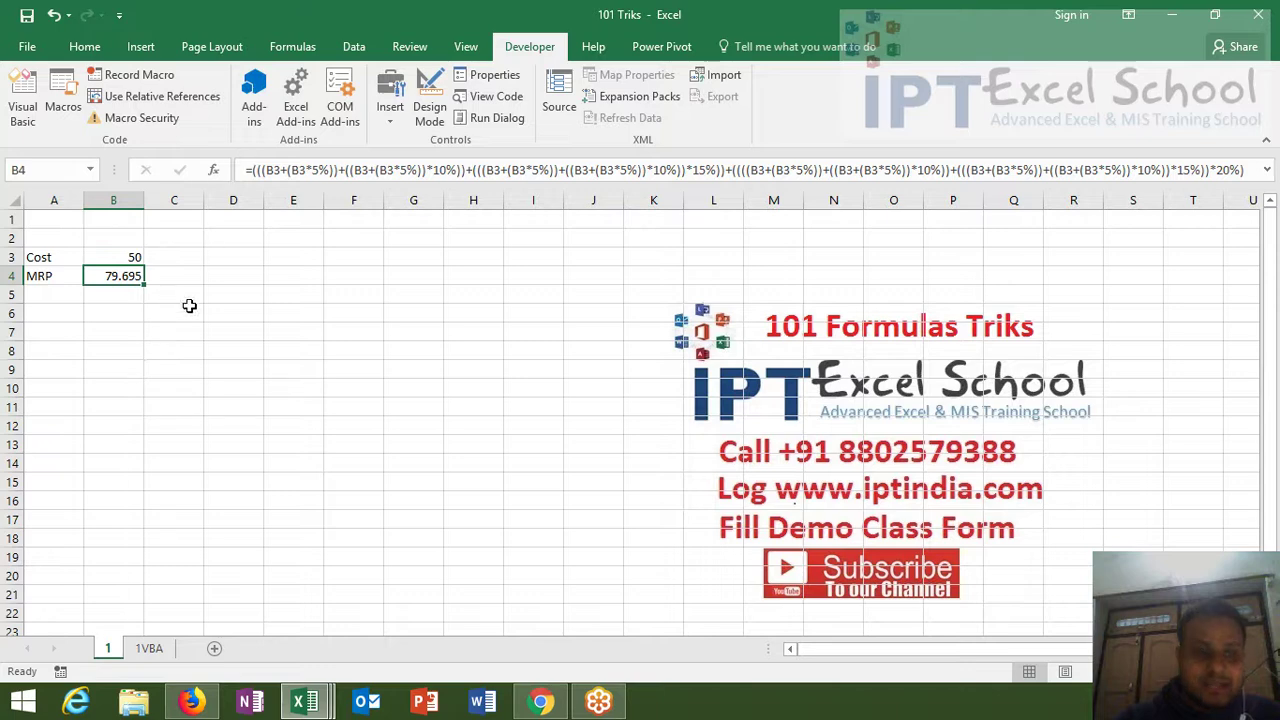
{"action": "double_click", "coordinate": [122, 275]}
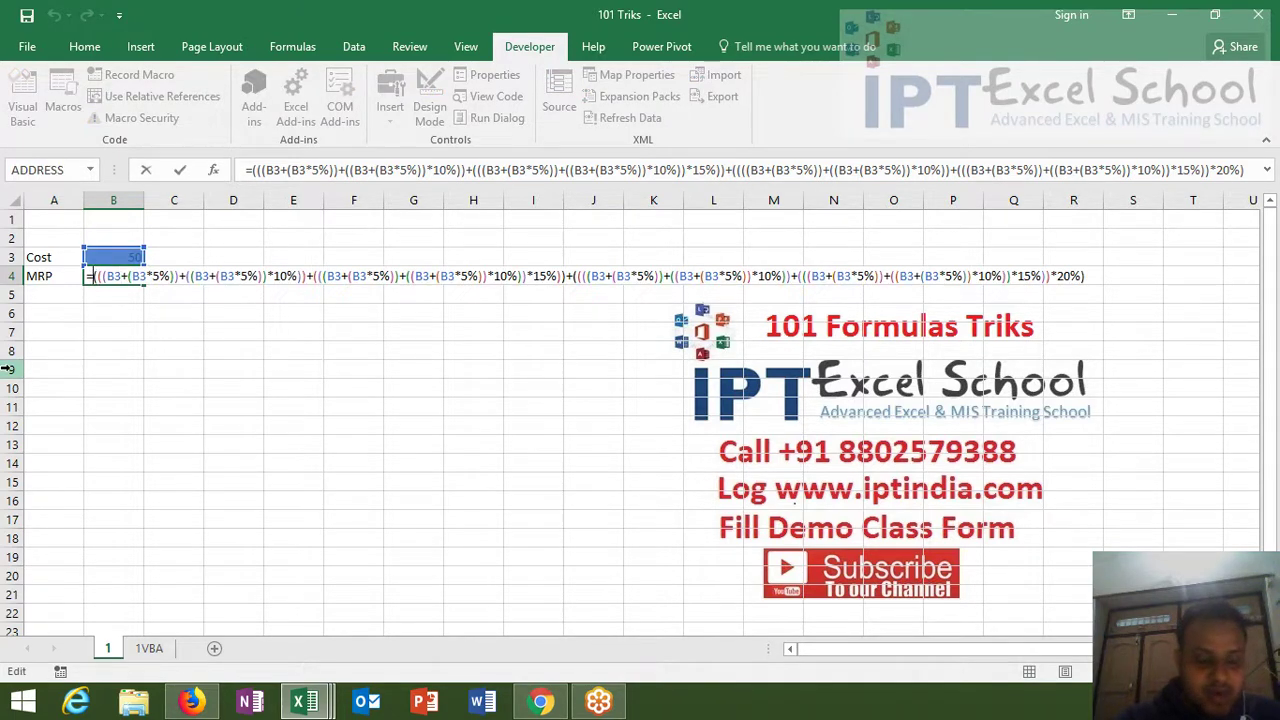
{"action": "type", "text": "in"}
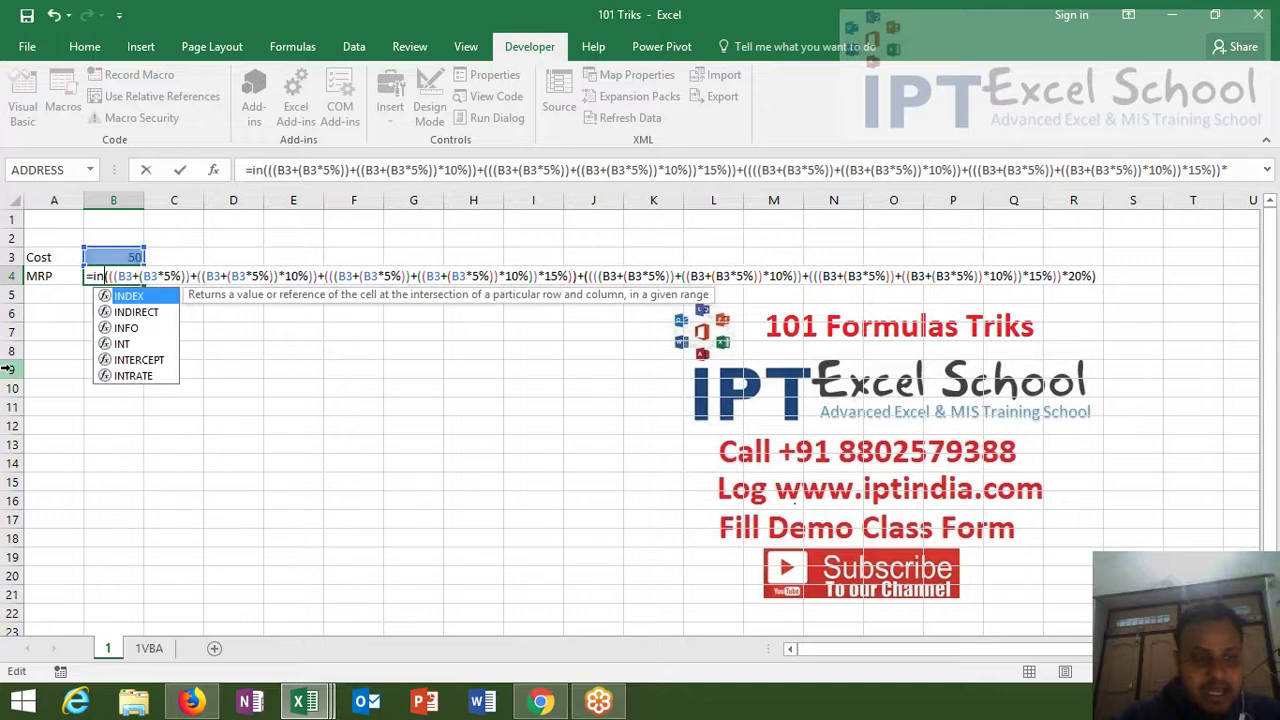
{"action": "type", "text": "t"}
{"action": "key", "text": "BackSpace"}
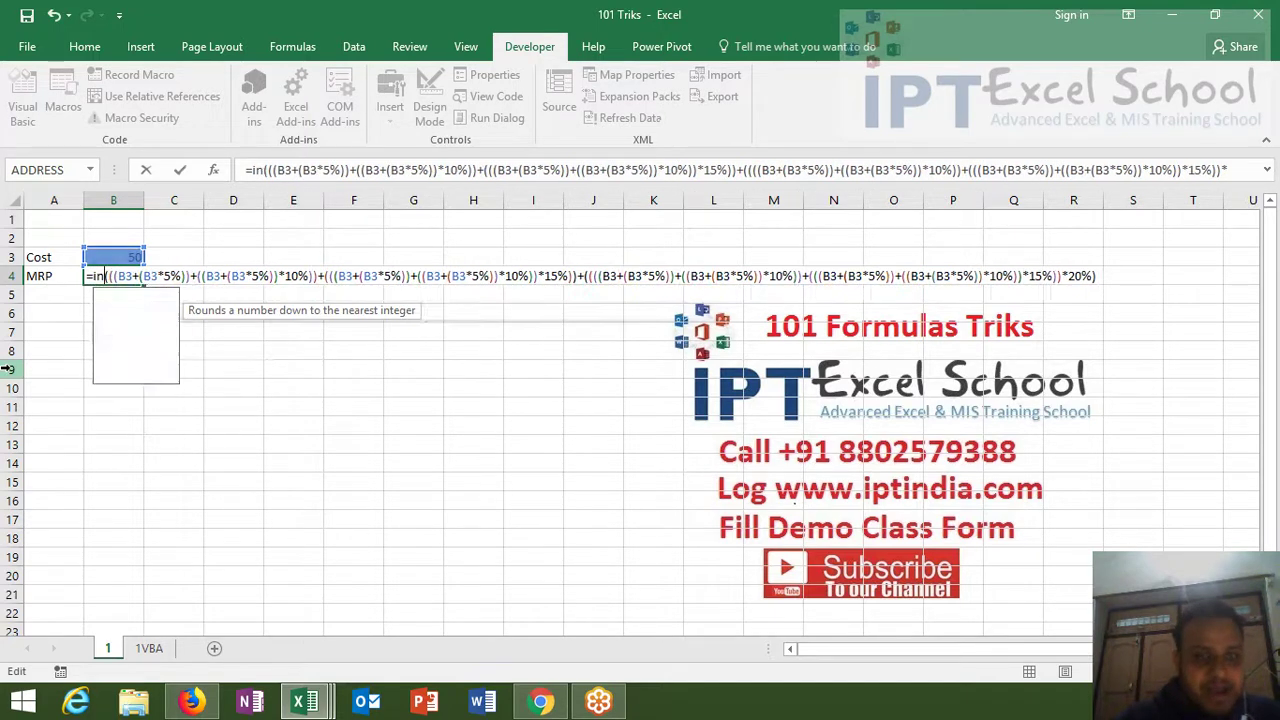
{"action": "key", "text": "BackSpace"}
{"action": "key", "text": "BackSpace"}
{"action": "type", "text": "ron"}
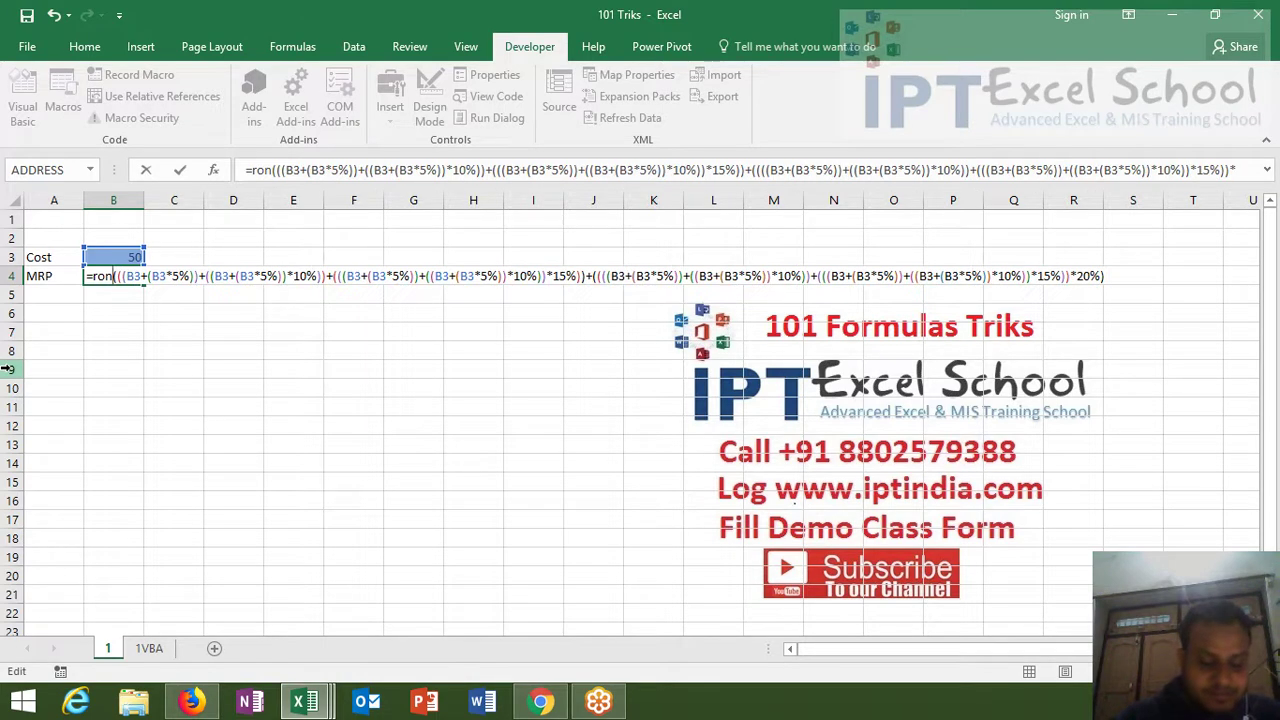
{"action": "key", "text": "BackSpace"}
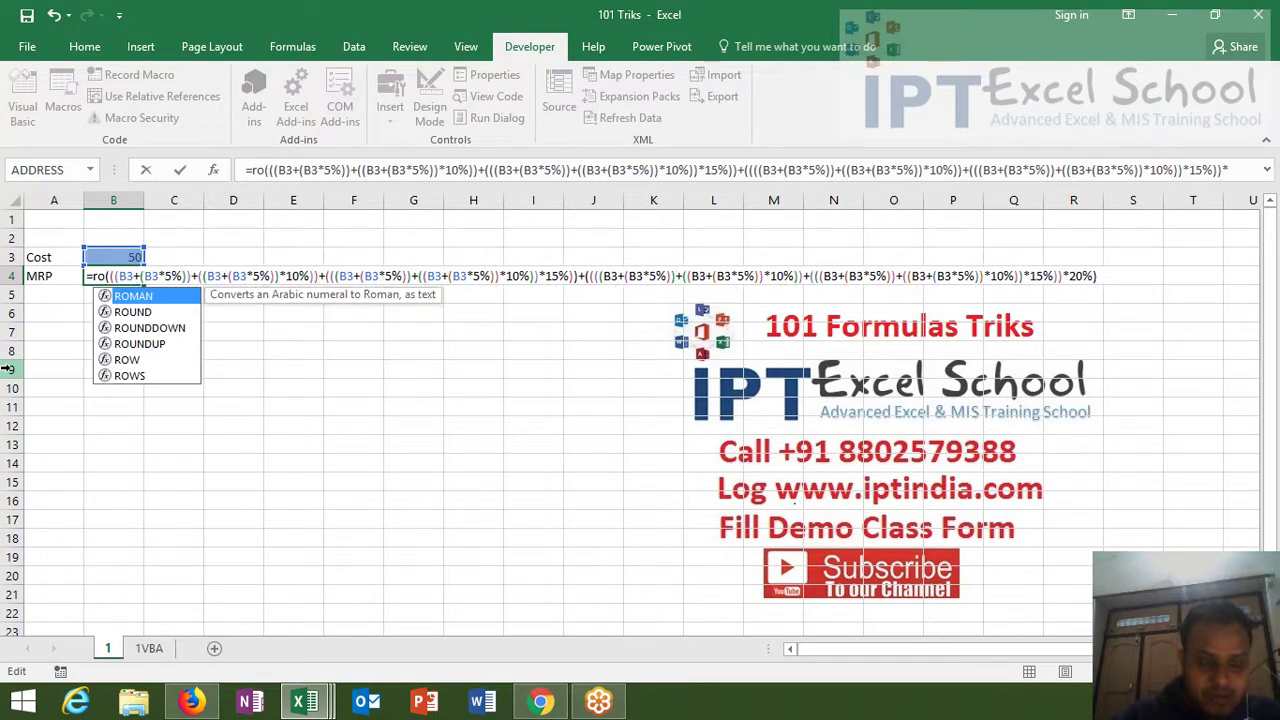
{"action": "key", "text": "Tab"}
{"action": "key", "text": "BackSpace"}
{"action": "key", "text": "BackSpace"}
{"action": "key", "text": "BackSpace"}
{"action": "key", "text": "BackSpace"}
{"action": "key", "text": "BackSpace"}
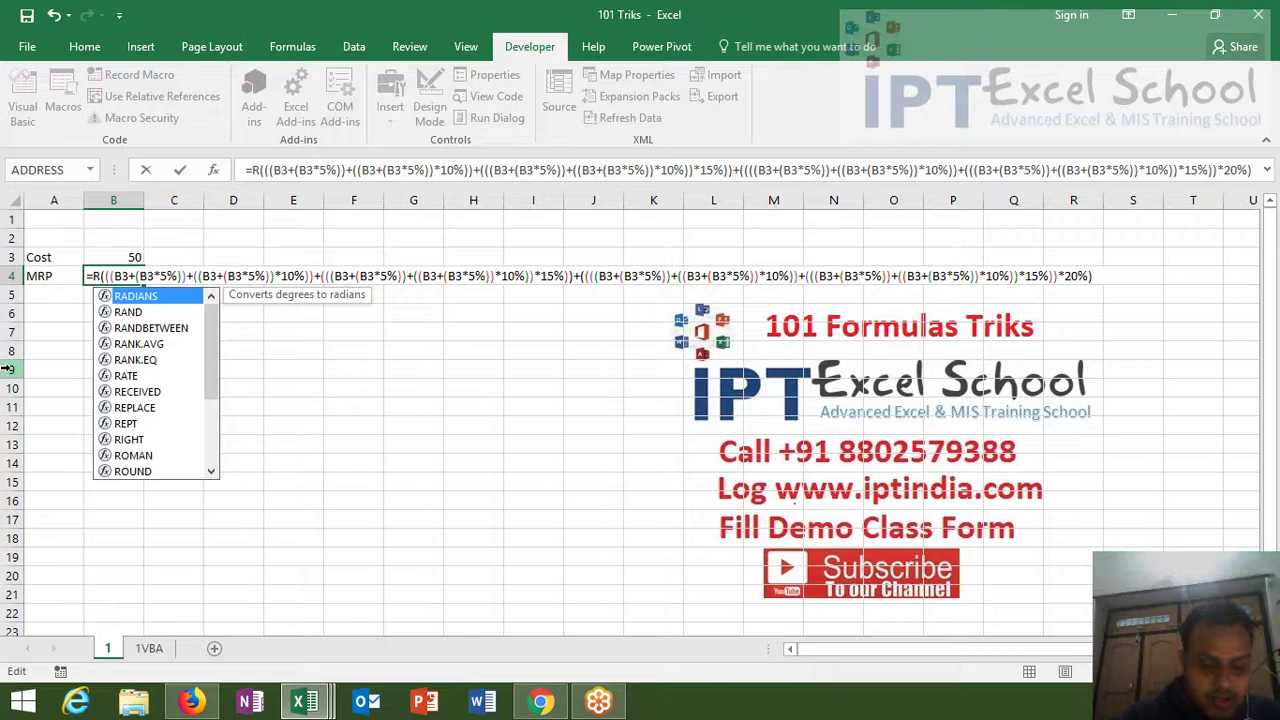
{"action": "type", "text": "OUND"}
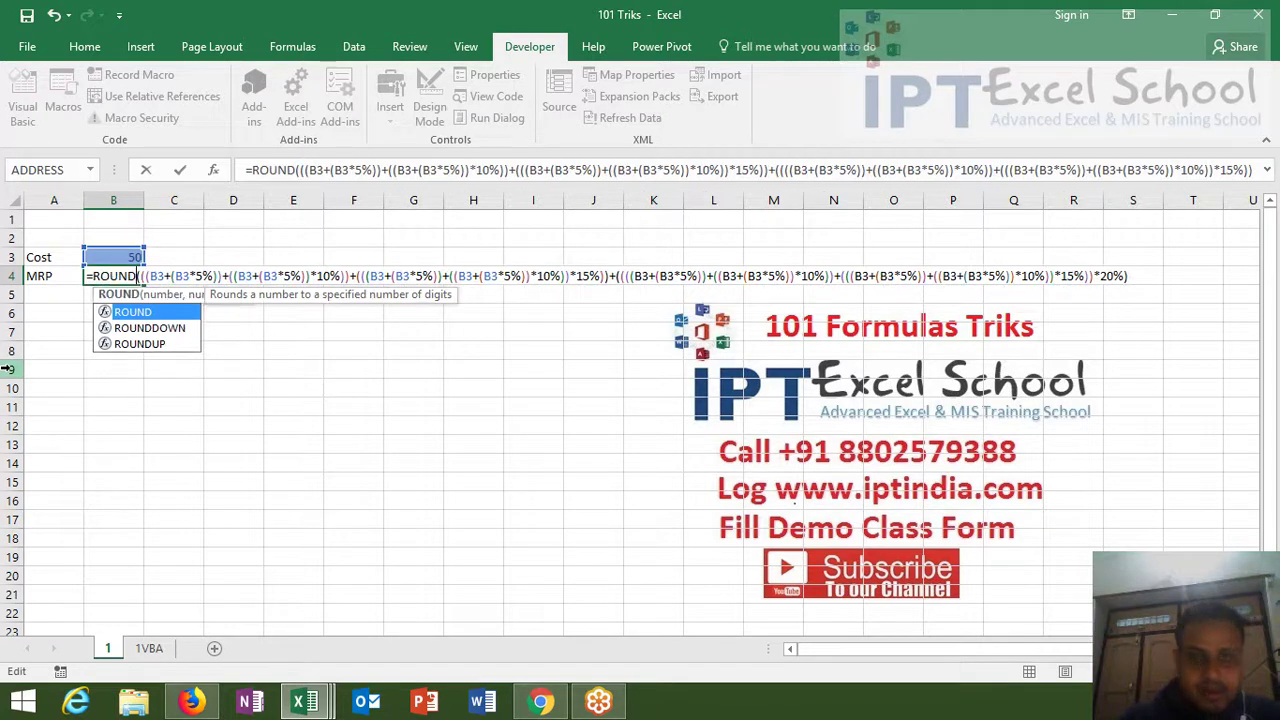
{"action": "left_click", "coordinate": [1144, 282]}
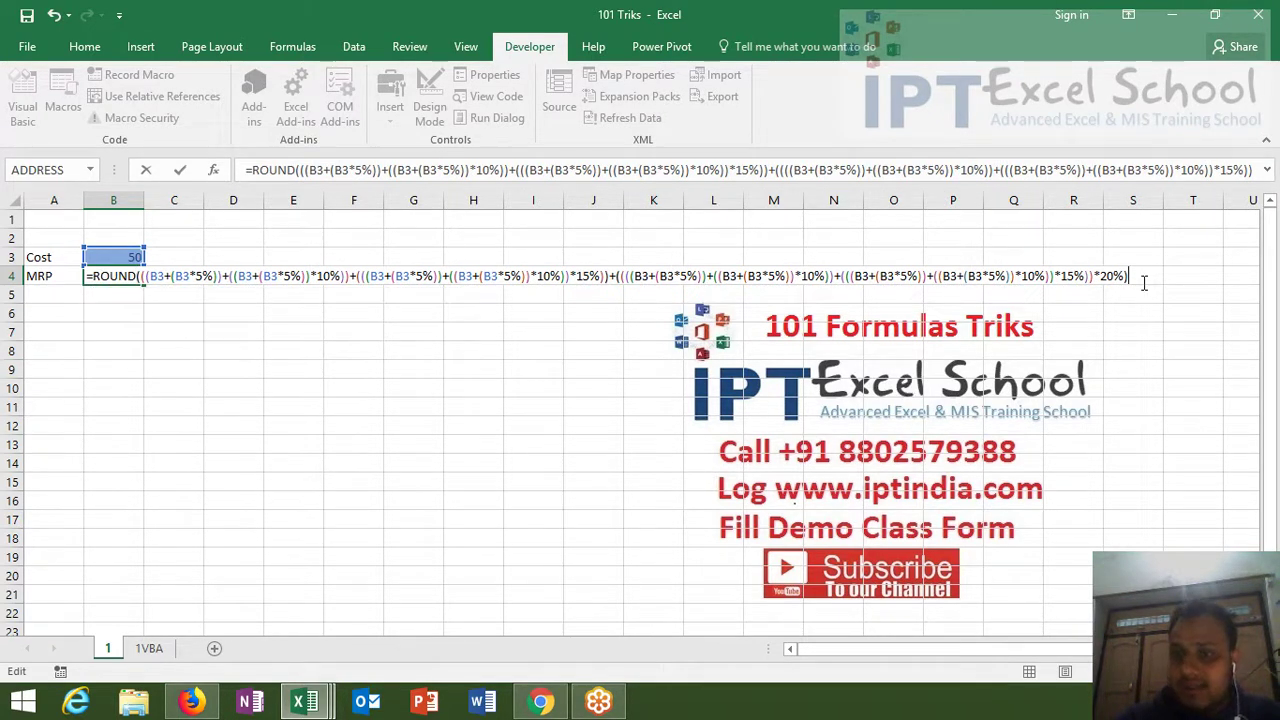
{"action": "type", "text": ",0)"}
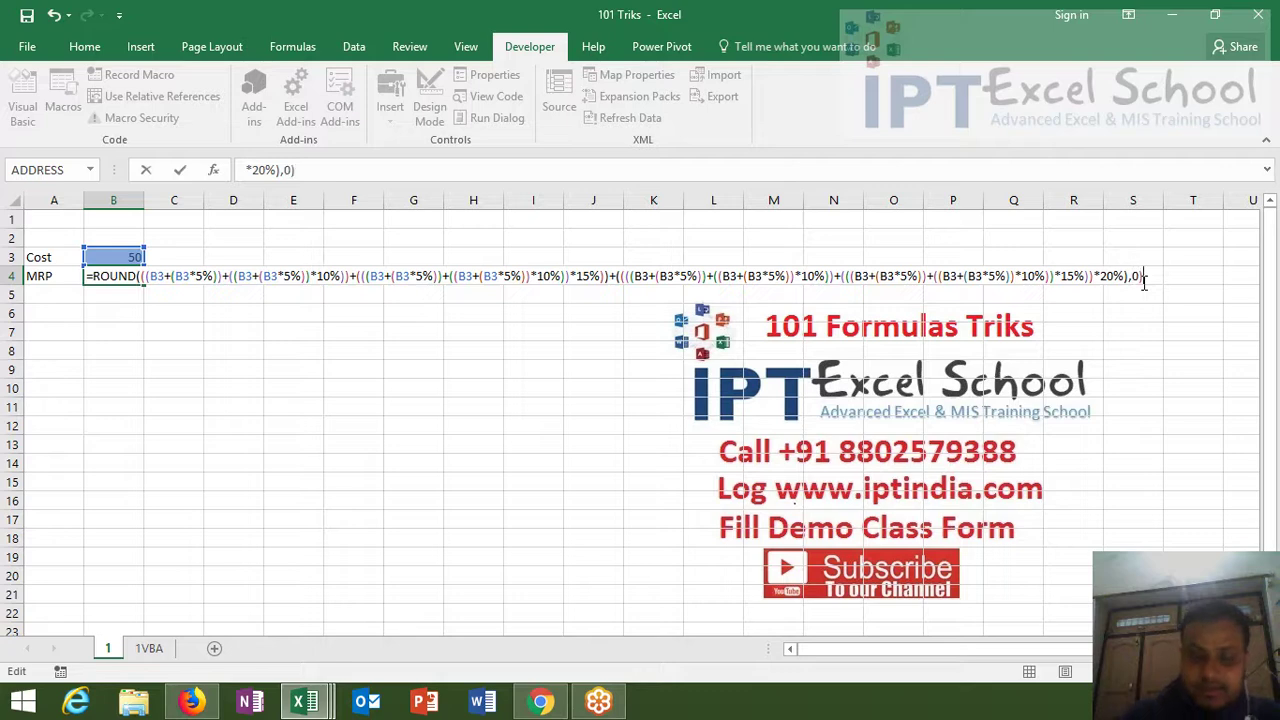
{"action": "key", "text": "Return"}
{"action": "key", "text": "Return"}
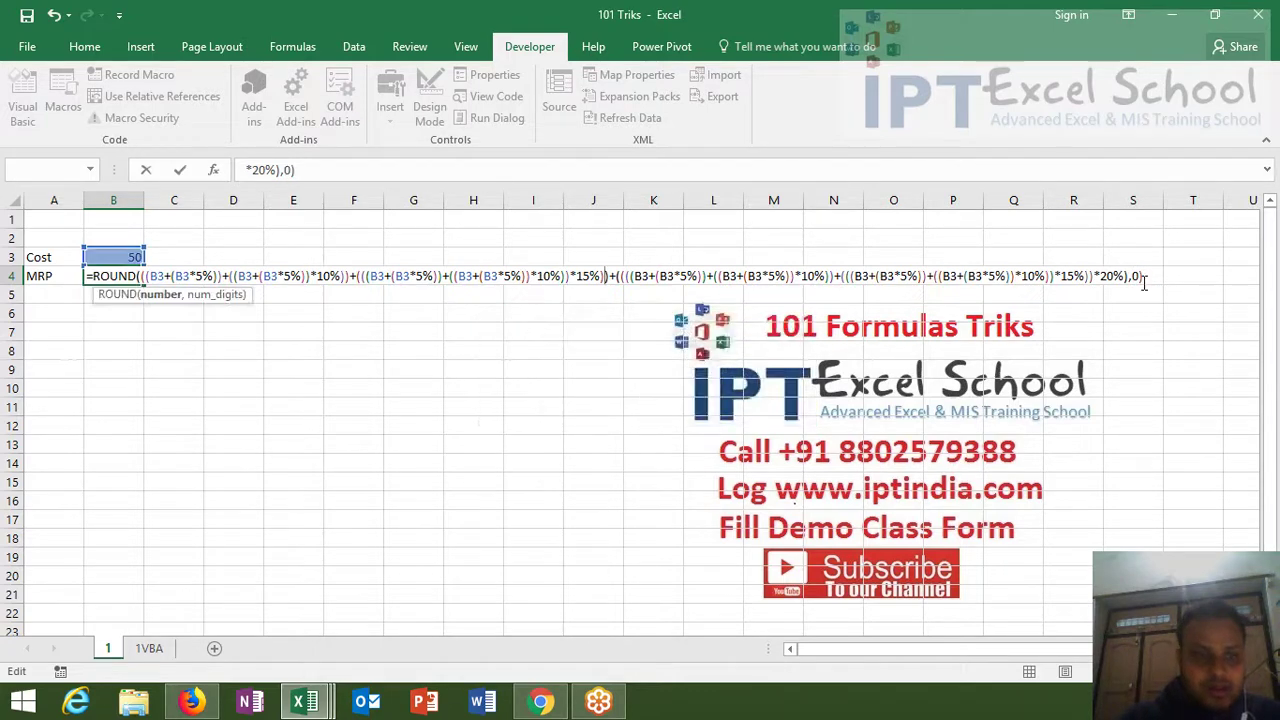
{"action": "key", "text": "Return"}
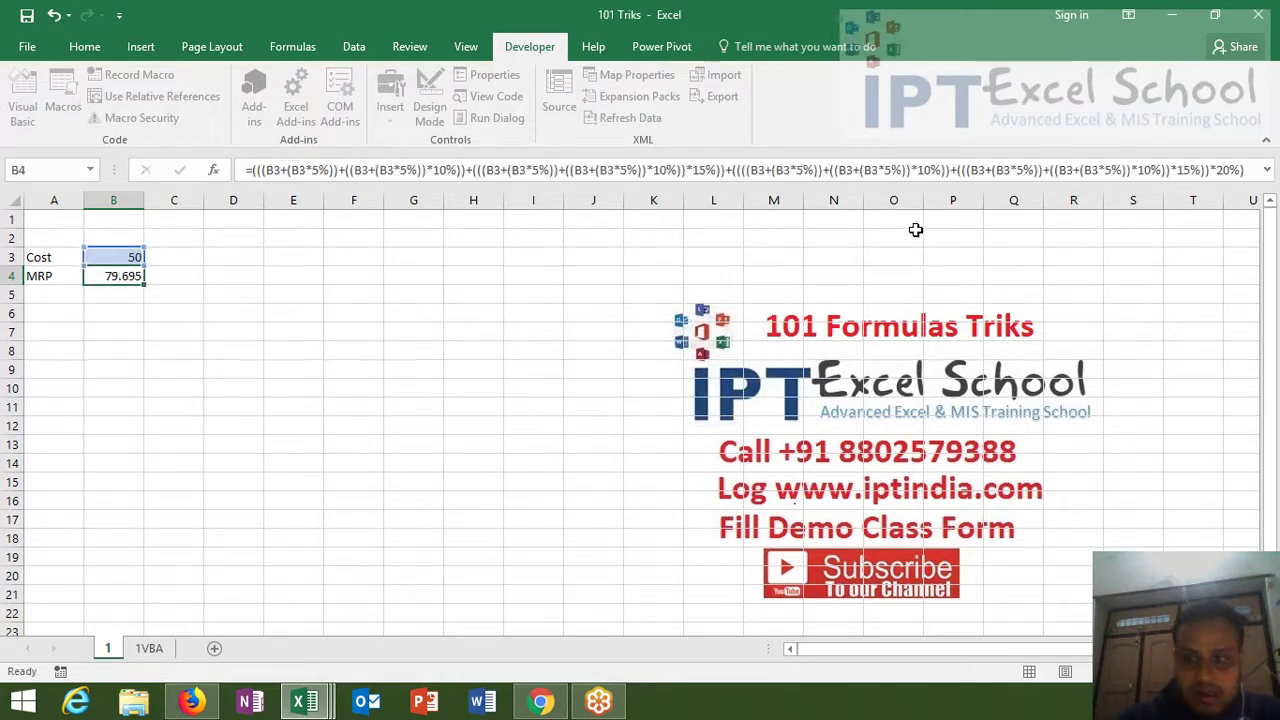
Step: Enter =ROUND(B4,0) in C4
{"action": "left_click", "coordinate": [163, 288]}
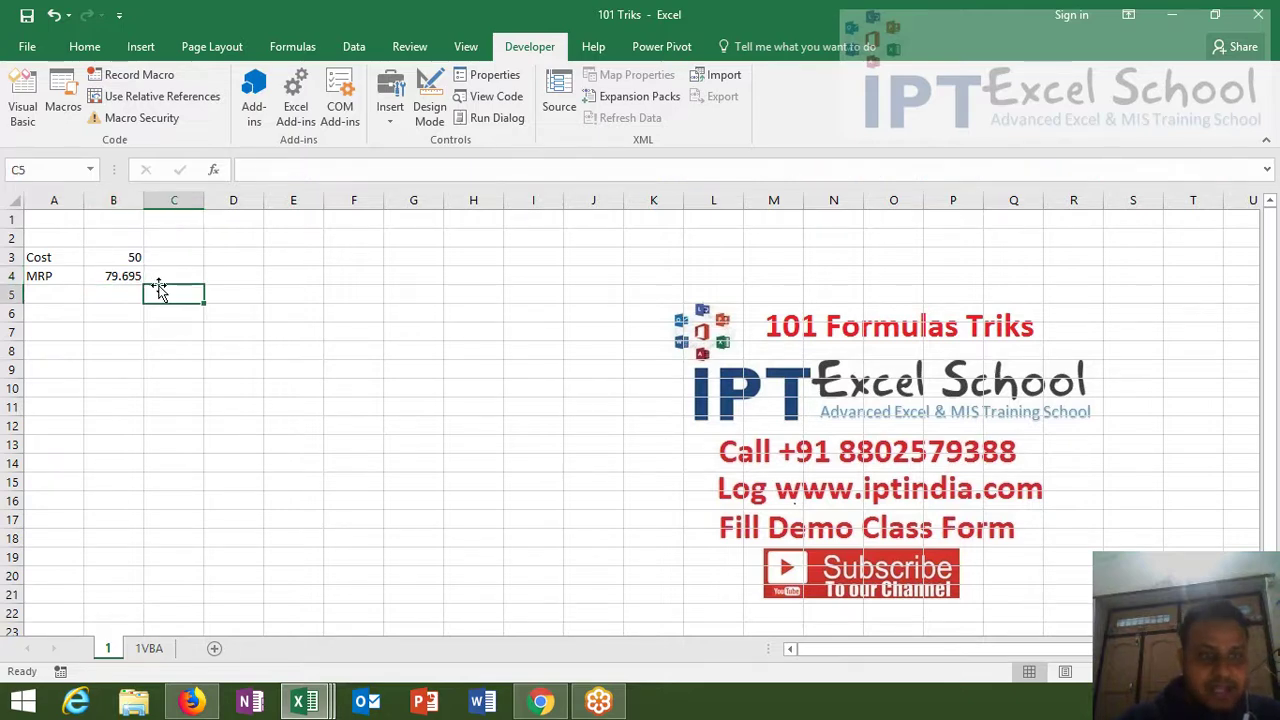
{"action": "left_click", "coordinate": [163, 279]}
{"action": "type", "text": "=r"}
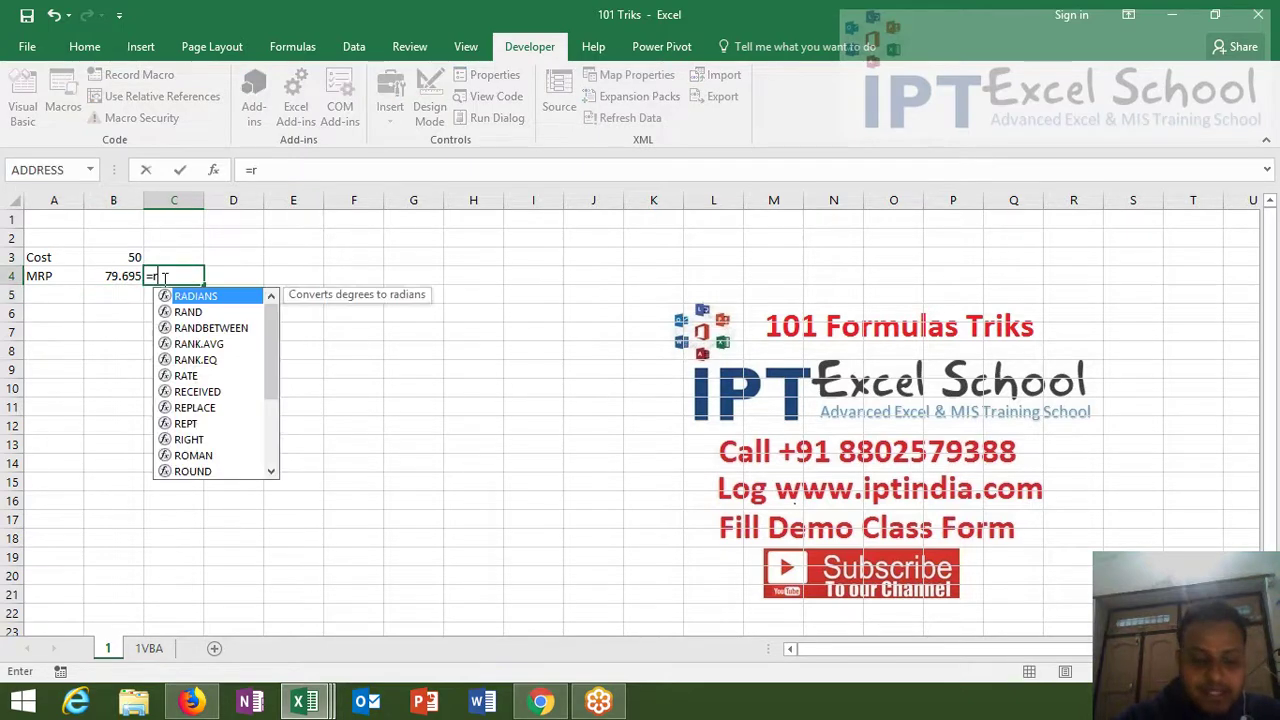
{"action": "type", "text": "ou"}
{"action": "key", "text": "Tab"}
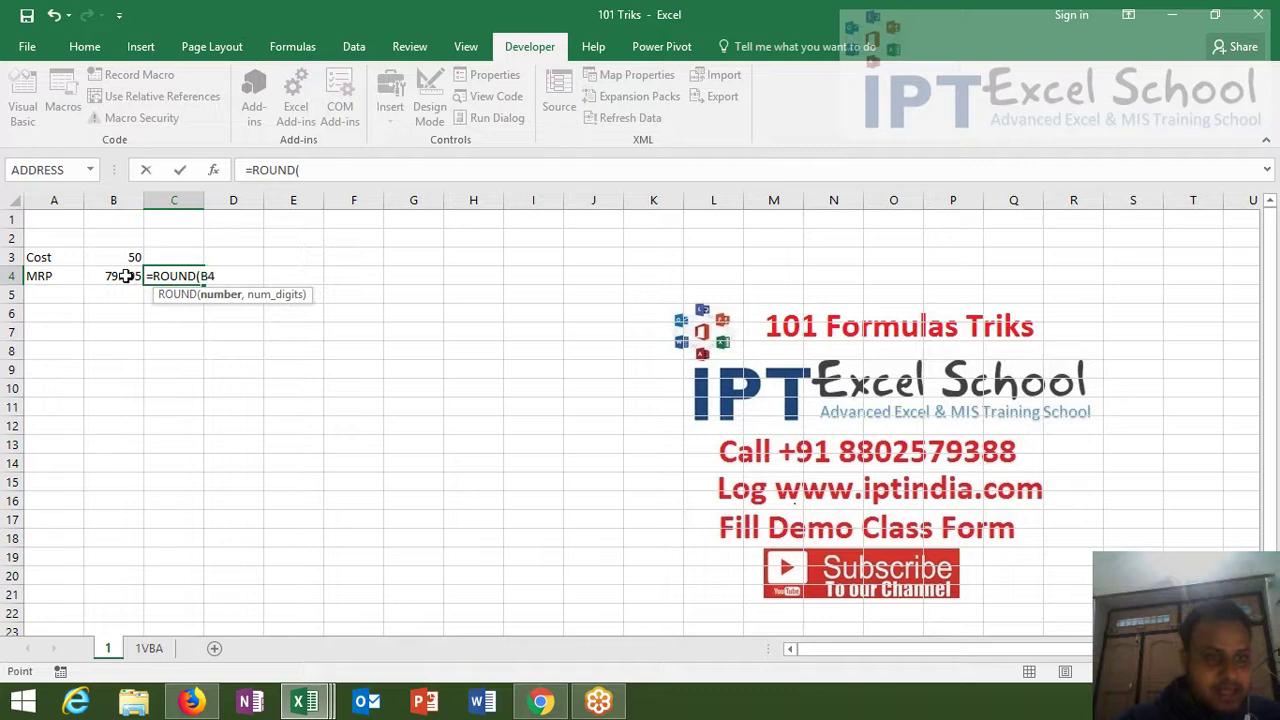
{"action": "left_click", "coordinate": [122, 276]}
{"action": "type", "text": ",0"}
{"action": "key", "text": "Return"}
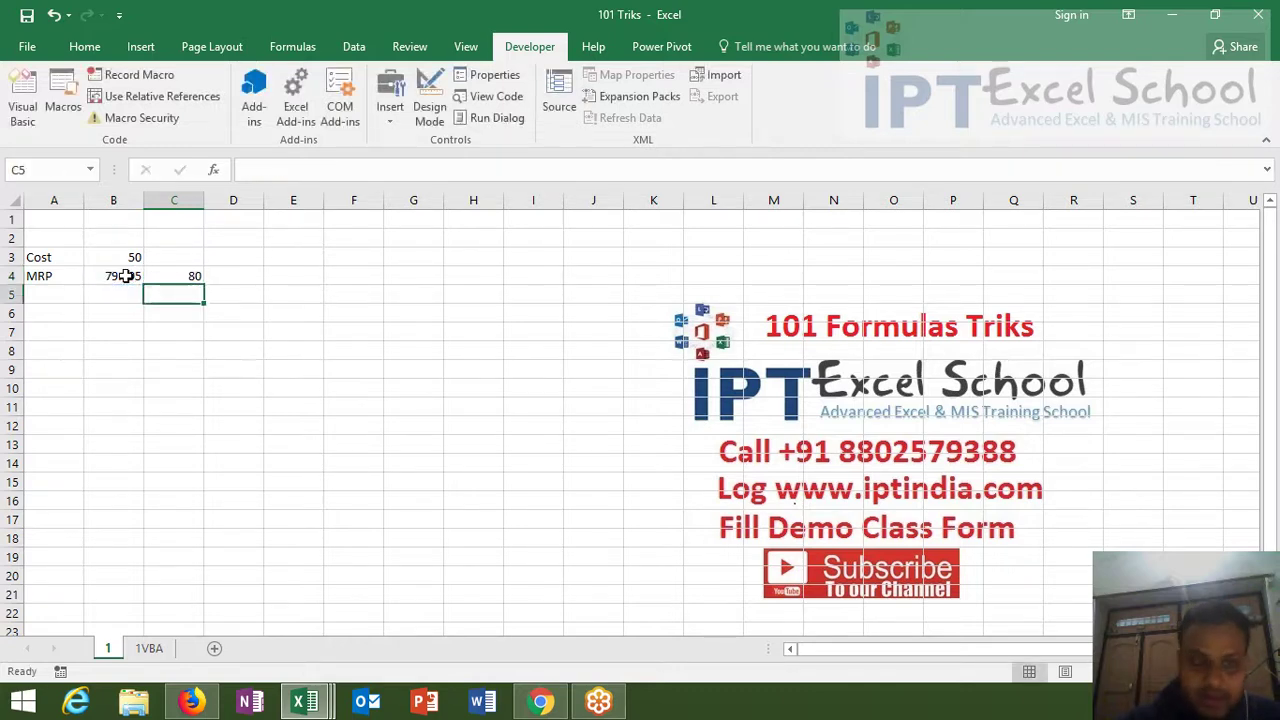
{"action": "key", "text": "Up"}
Step: Replace the B4 reference in C4's ROUND with B4's full MRP calculation
{"action": "left_click", "coordinate": [122, 277]}
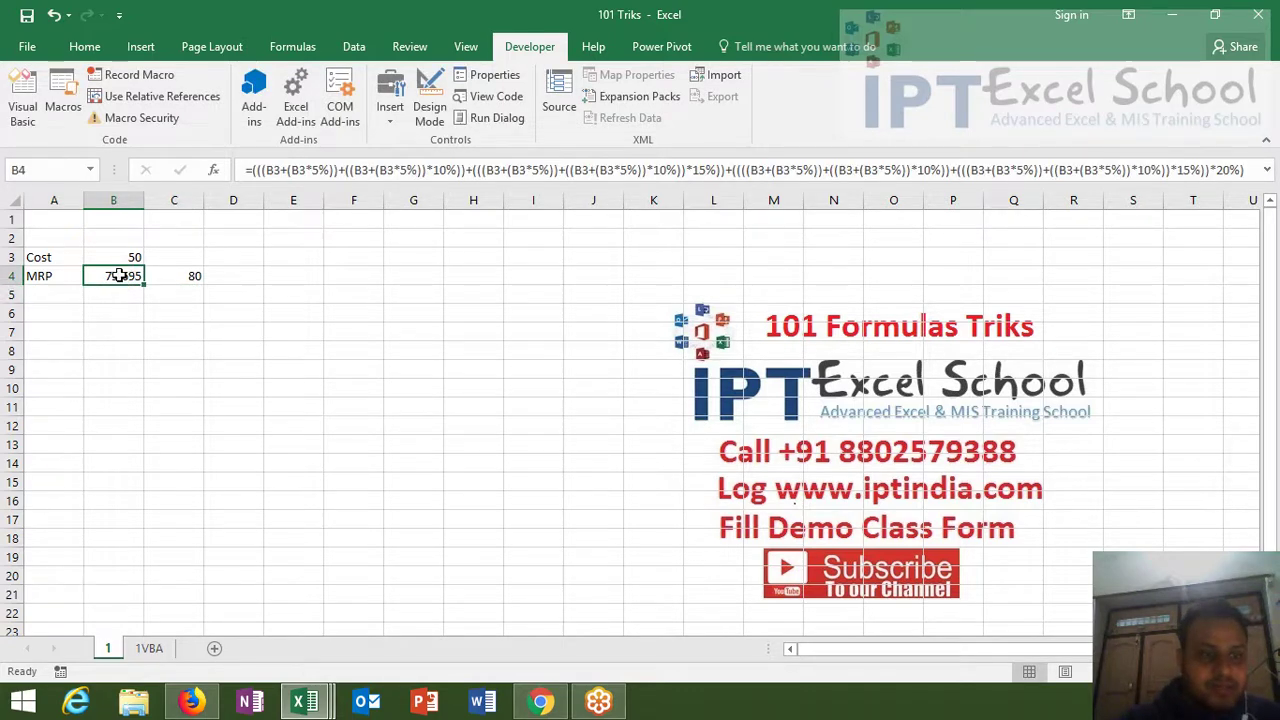
{"action": "double_click", "coordinate": [120, 287]}
{"action": "left_click_drag", "start_coordinate": [92, 276], "coordinate": [738, 303]}
{"action": "key", "text": "ctrl+c"}
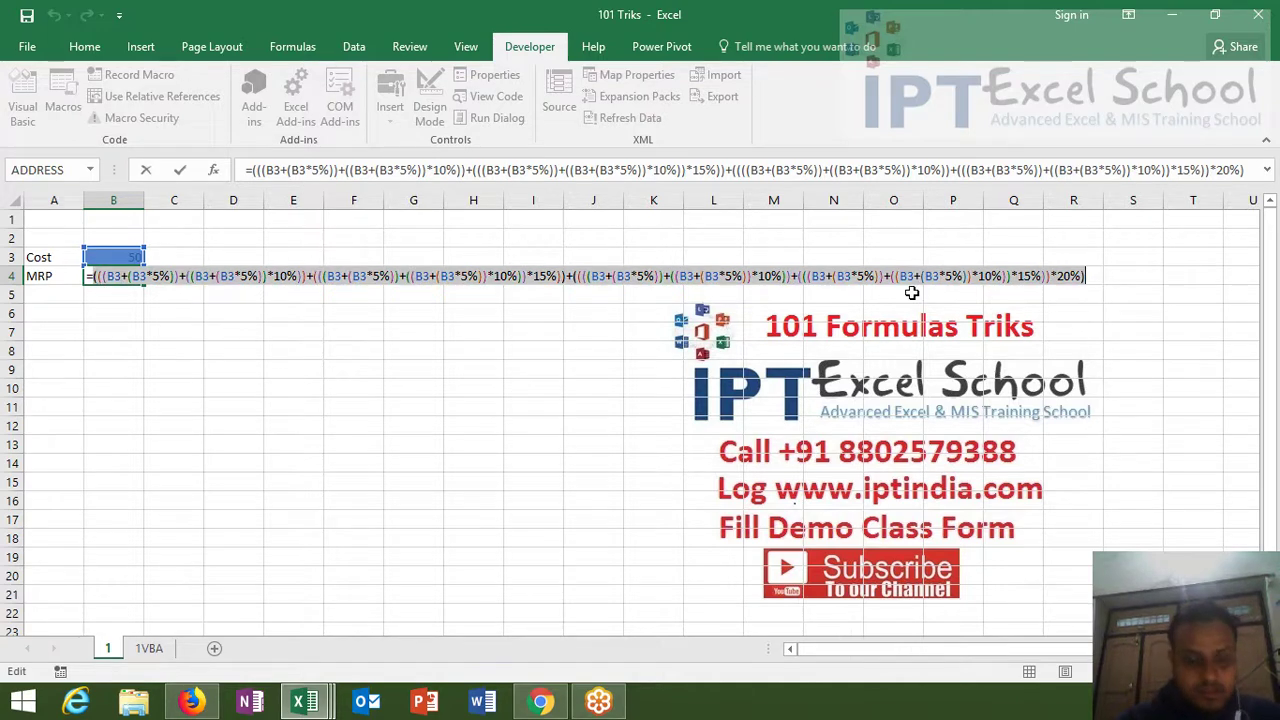
{"action": "key", "text": "Escape"}
{"action": "left_click", "coordinate": [180, 276]}
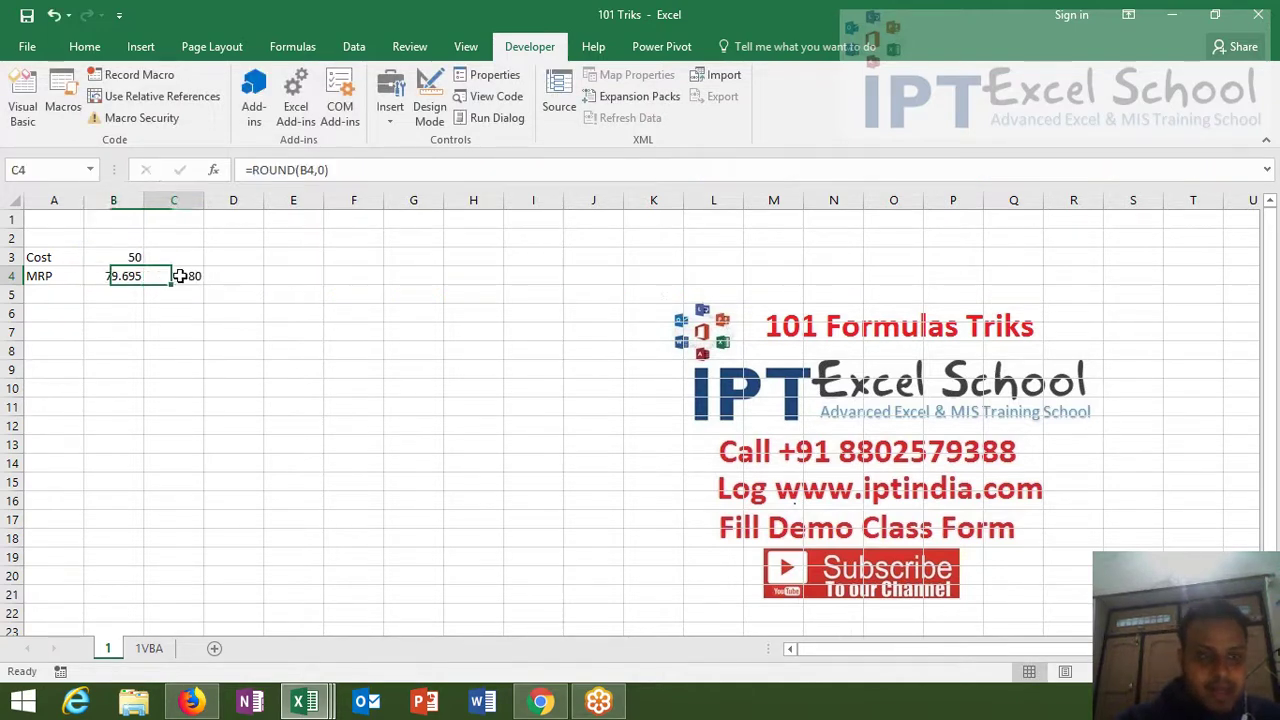
{"action": "double_click", "coordinate": [195, 276]}
{"action": "double_click", "coordinate": [204, 276]}
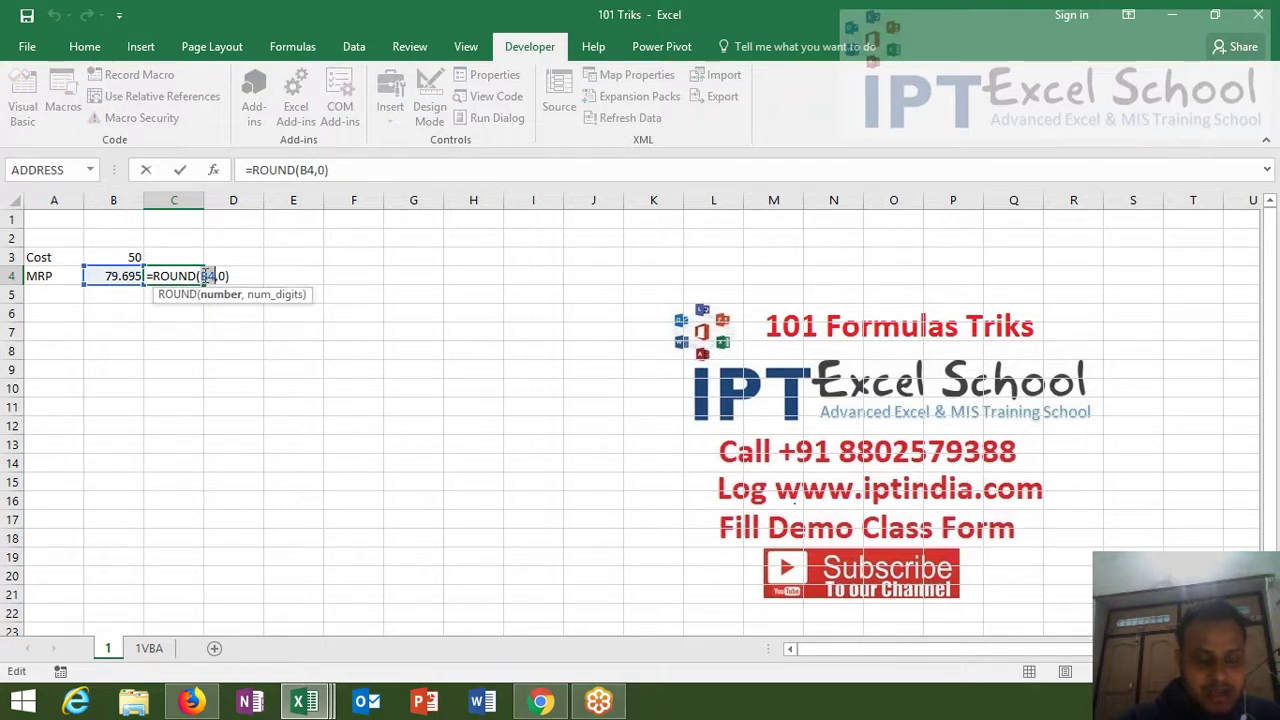
{"action": "key", "text": "ctrl+v"}
{"action": "key", "text": "Return"}
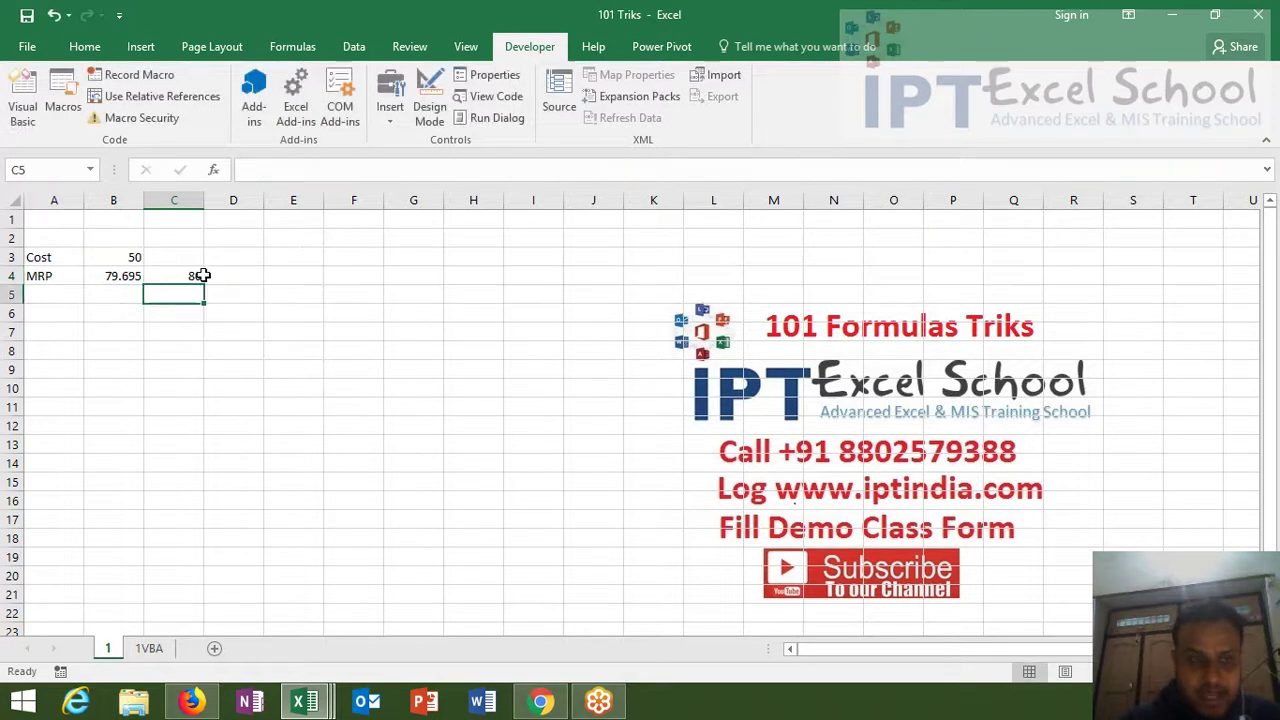
Step: Move the combined ROUND formula from C4 into B4
{"action": "left_click", "coordinate": [202, 276]}
{"action": "key", "text": "ctrl+c"}
{"action": "key", "text": "Left"}
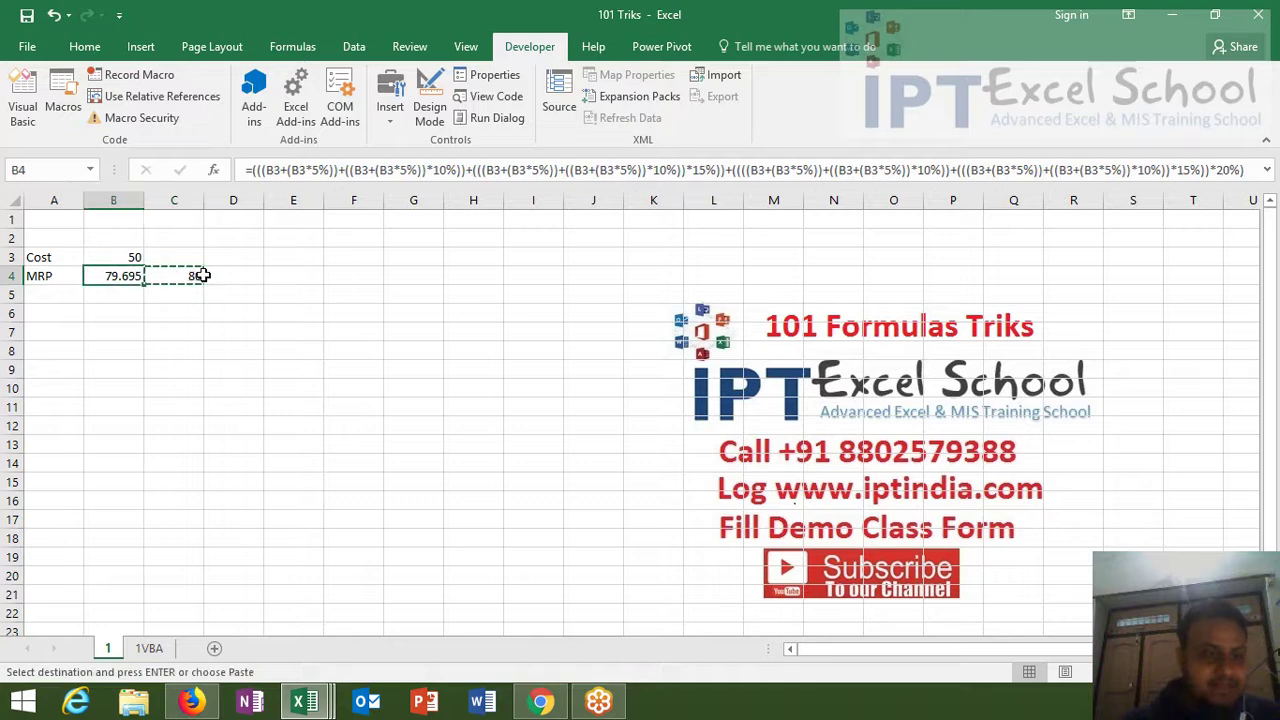
{"action": "key", "text": "ctrl+v"}
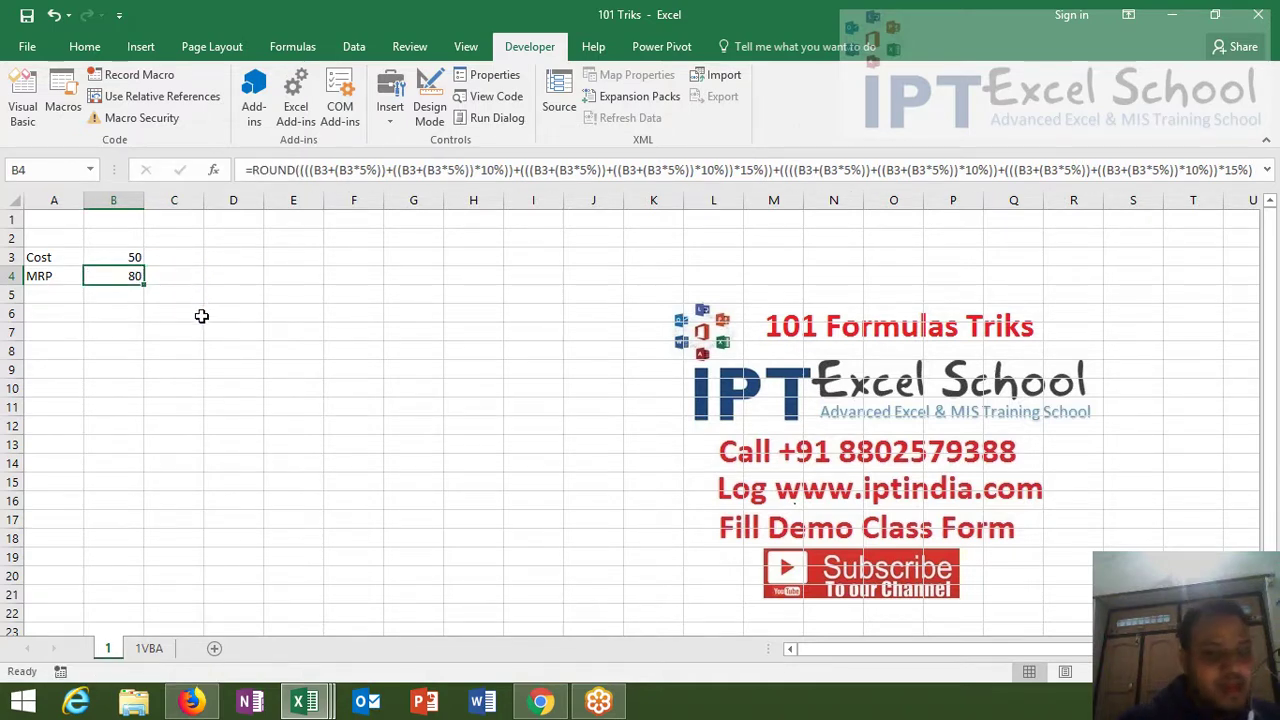
{"action": "left_click", "coordinate": [208, 354]}
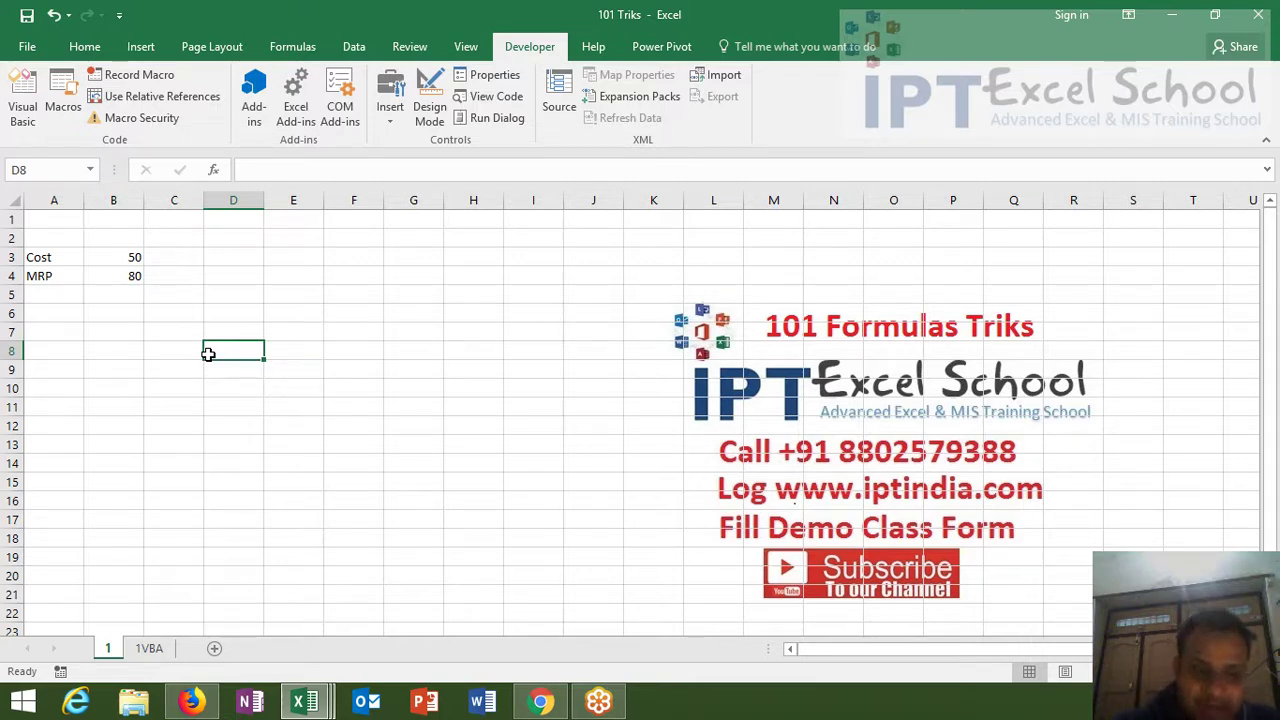
{"action": "left_click", "coordinate": [145, 650]}
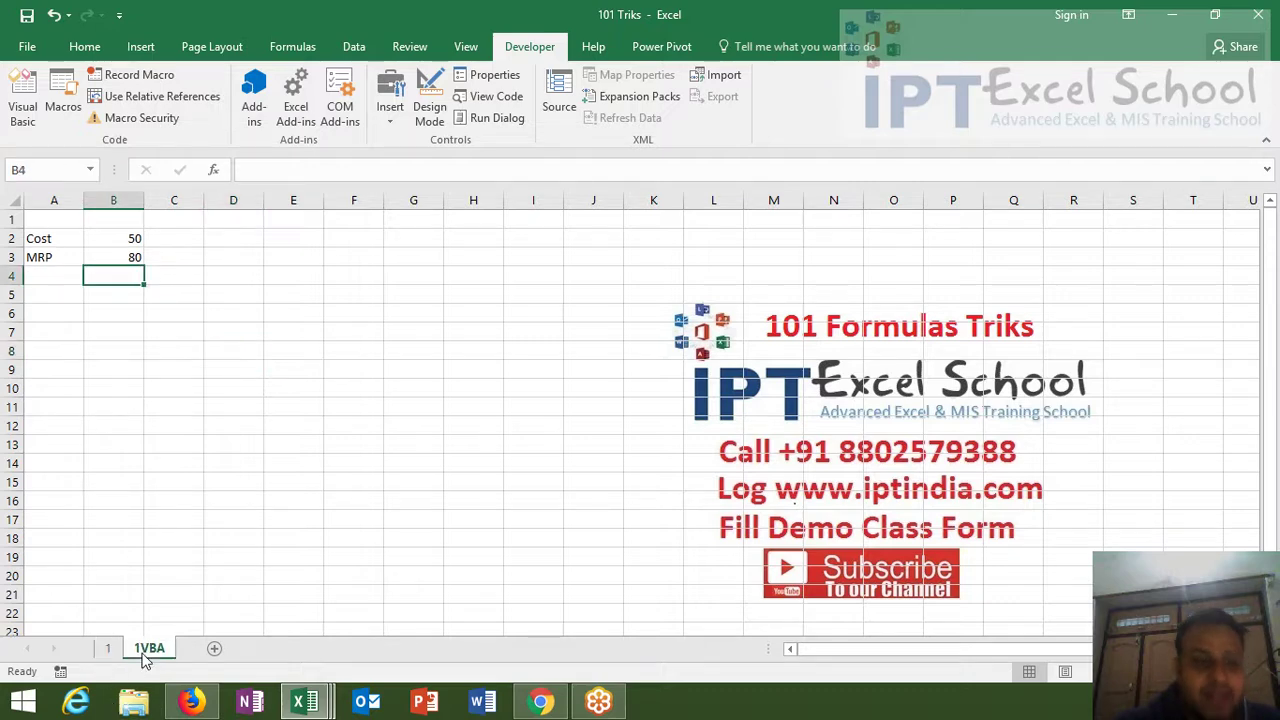
{"action": "left_click", "coordinate": [122, 649]}
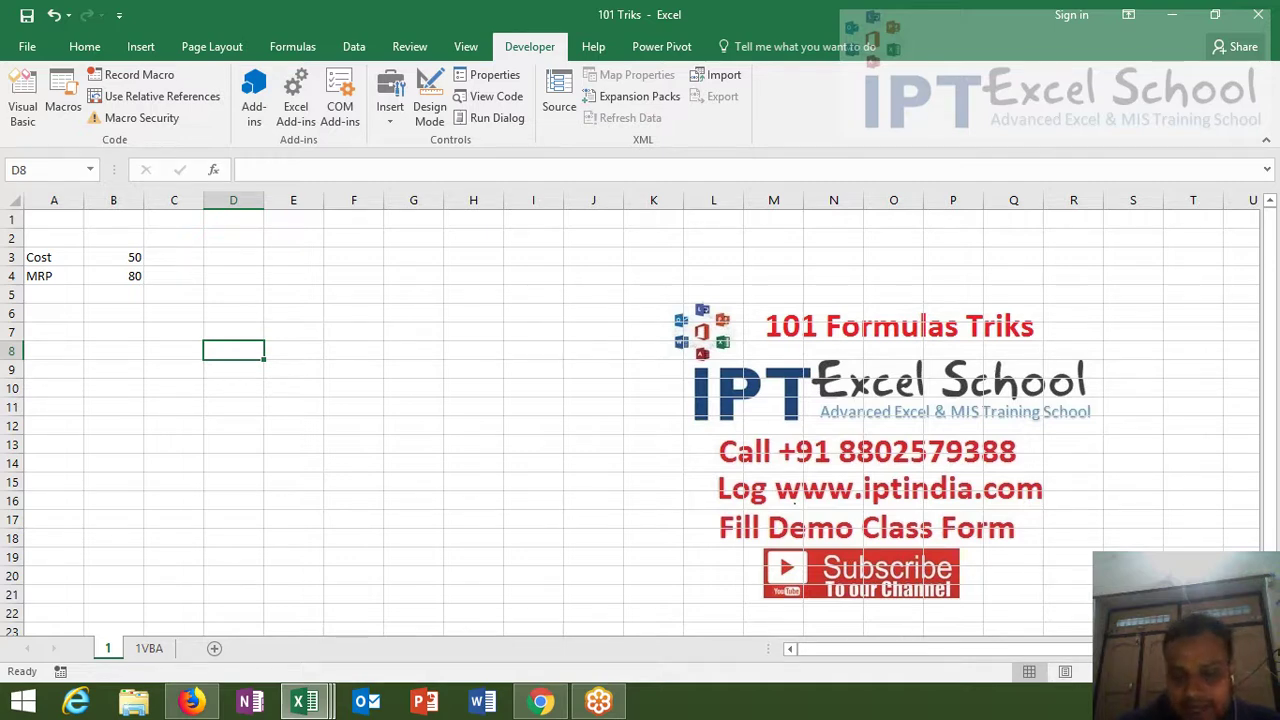
{"action": "left_click", "coordinate": [1115, 701]}
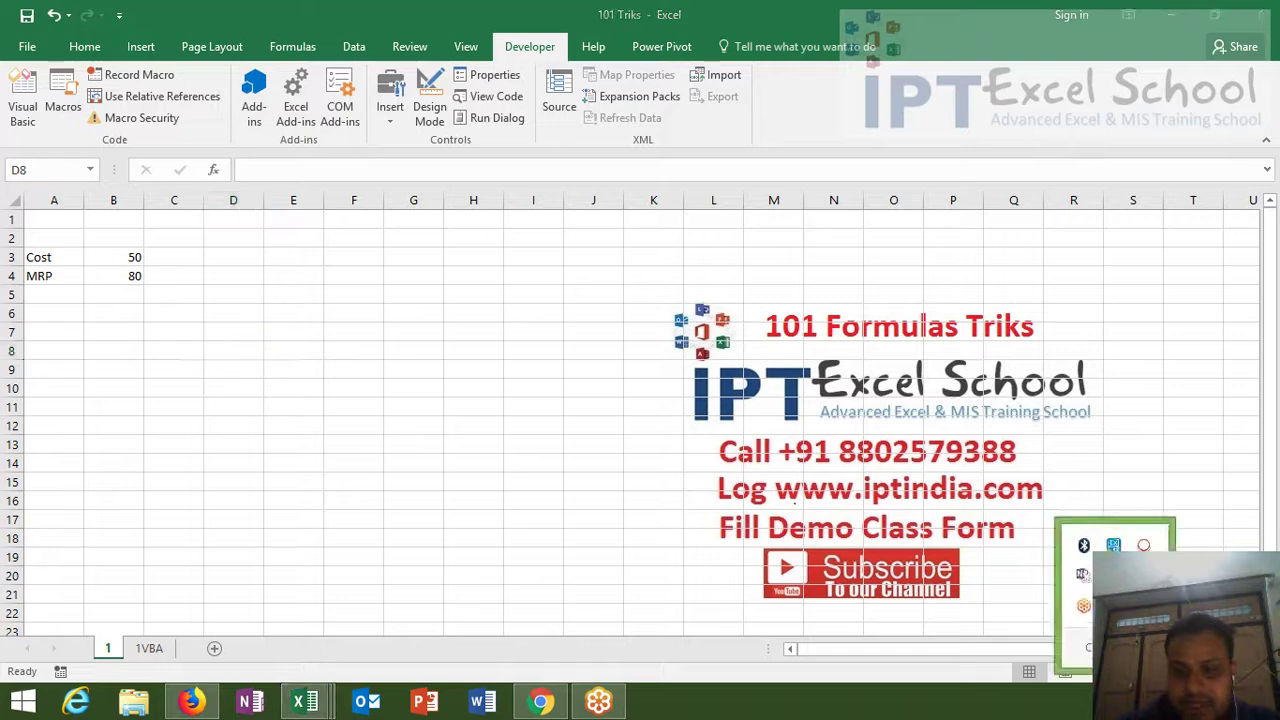
{"action": "left_click", "coordinate": [1039, 626]}
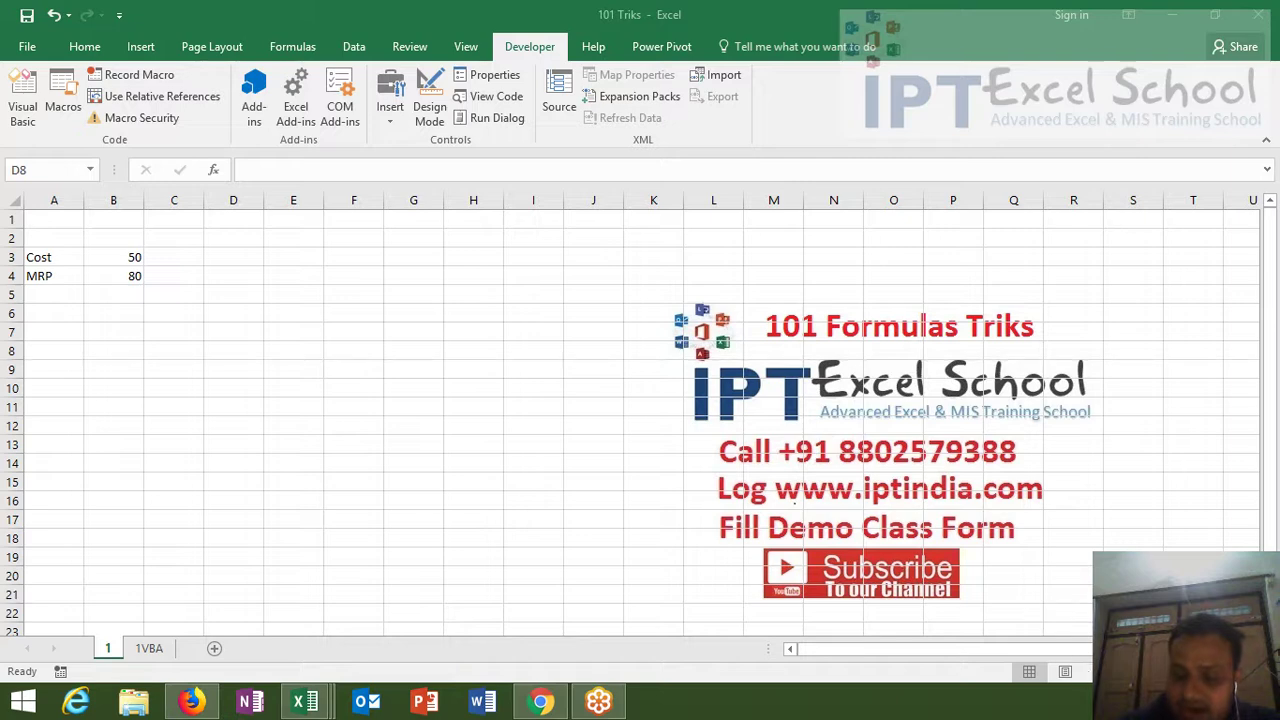
{"action": "left_click", "coordinate": [1115, 701]}
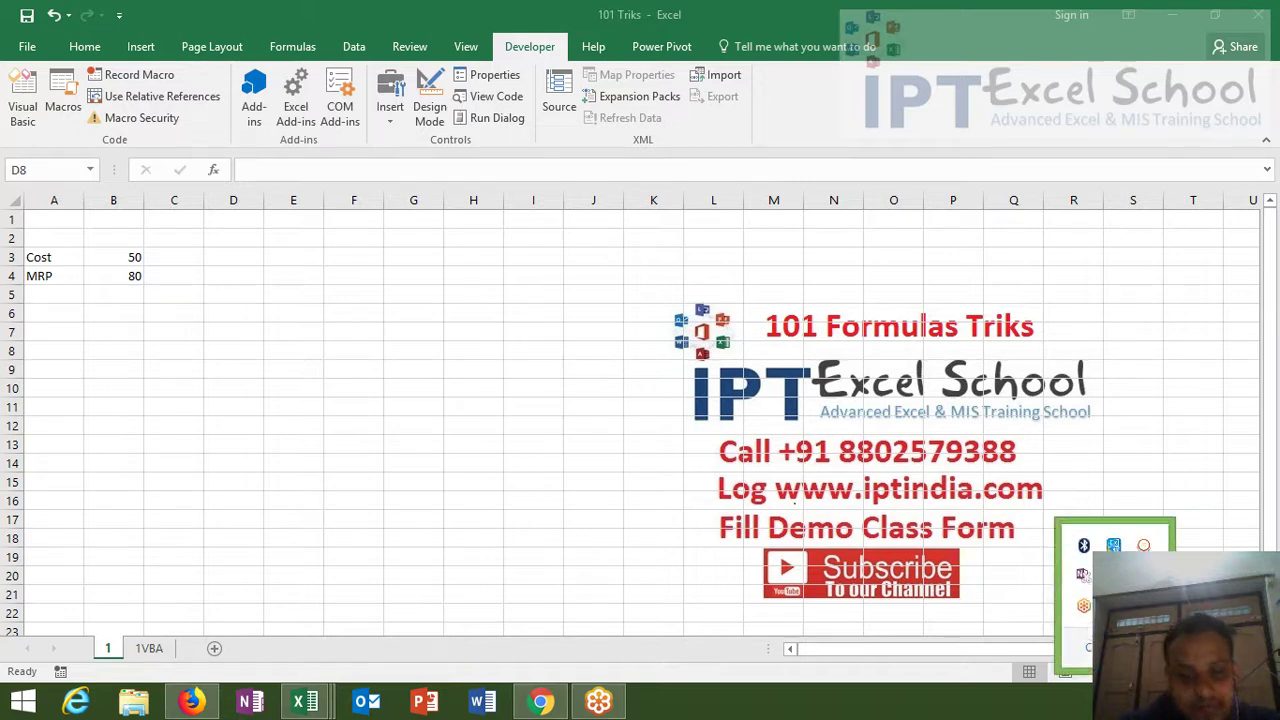